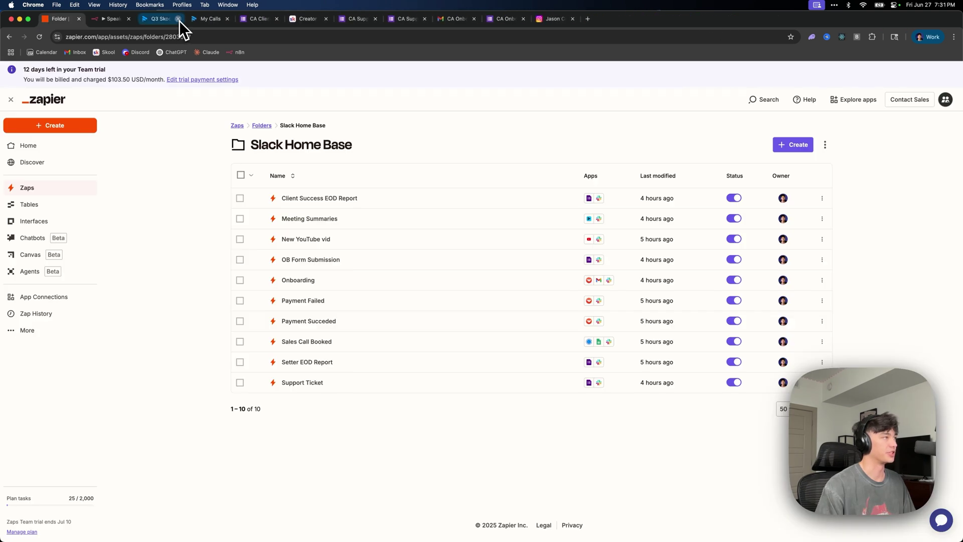
Close the surplus browser tabs and switch to the Creator Accelerator community on Skool
{"action": "left_click", "coordinate": [178, 19]}
{"action": "left_click", "coordinate": [178, 19]}
{"action": "left_click", "coordinate": [178, 19]}
{"action": "left_click", "coordinate": [178, 18]}
{"action": "left_click", "coordinate": [178, 18]}
{"action": "left_click", "coordinate": [178, 19]}
{"action": "left_click", "coordinate": [178, 19]}
{"action": "left_click", "coordinate": [178, 18]}
{"action": "left_click", "coordinate": [178, 18]}
{"action": "key", "text": "super+3"}
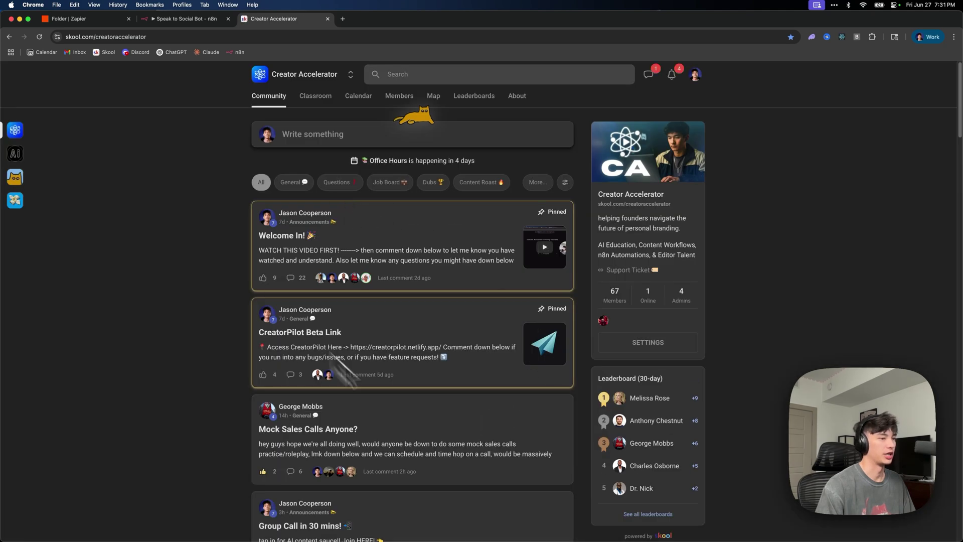
Look through the community feed, the Classroom courses and the June 2025 event calendar
{"action": "scroll", "coordinate": [396, 222], "scroll_direction": "down", "scroll_amount": 5}
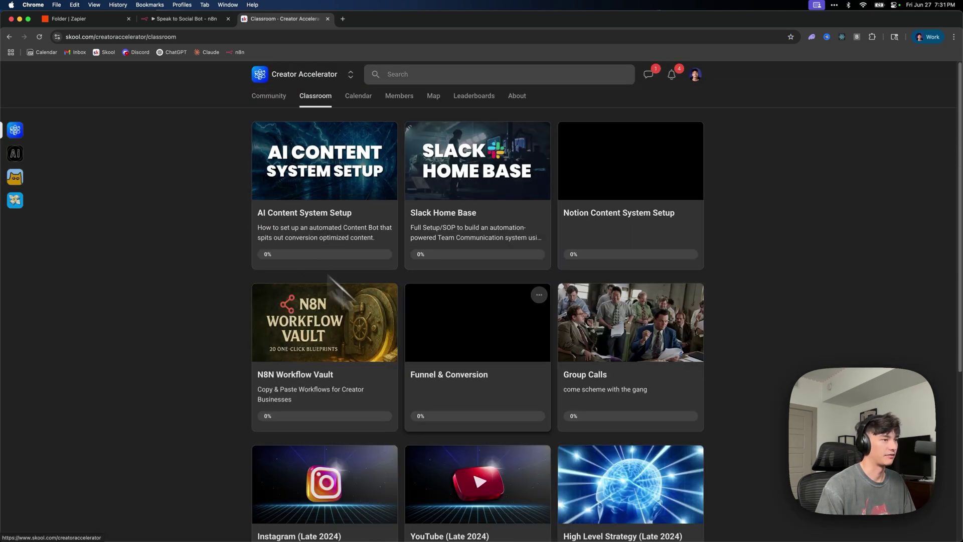
{"action": "scroll", "coordinate": [462, 257], "scroll_direction": "down", "scroll_amount": 2}
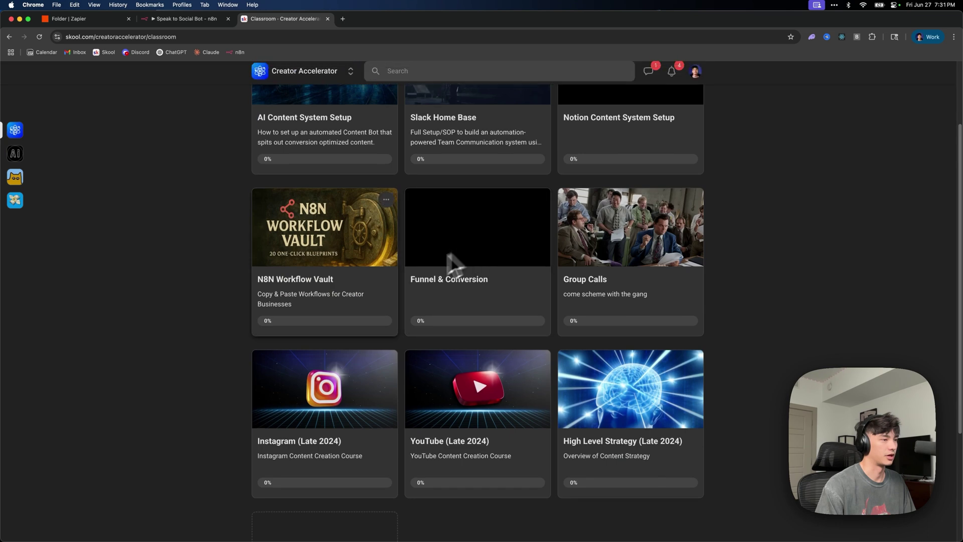
{"action": "scroll", "coordinate": [491, 453], "scroll_direction": "up", "scroll_amount": 2}
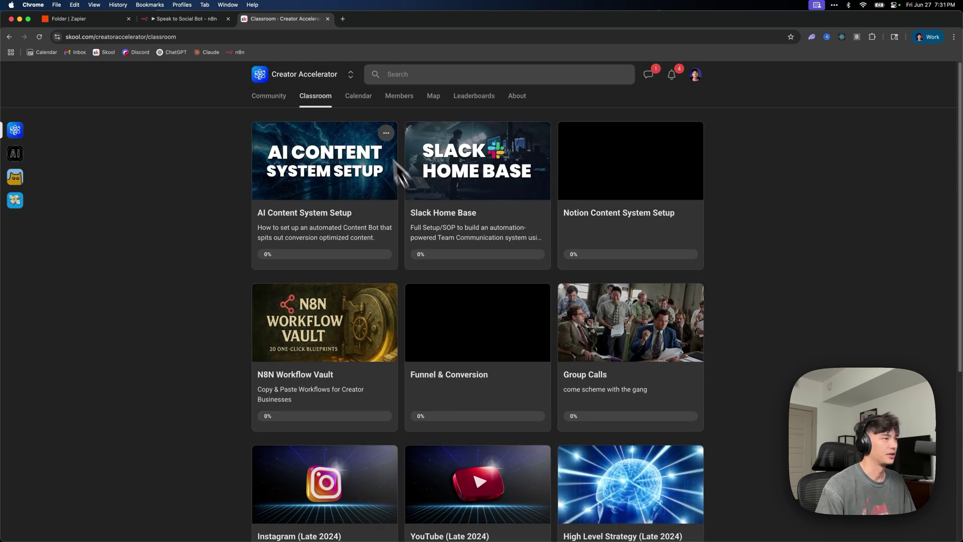
{"action": "left_click", "coordinate": [366, 112]}
{"action": "left_click", "coordinate": [363, 395]}
{"action": "left_click", "coordinate": [316, 408]}
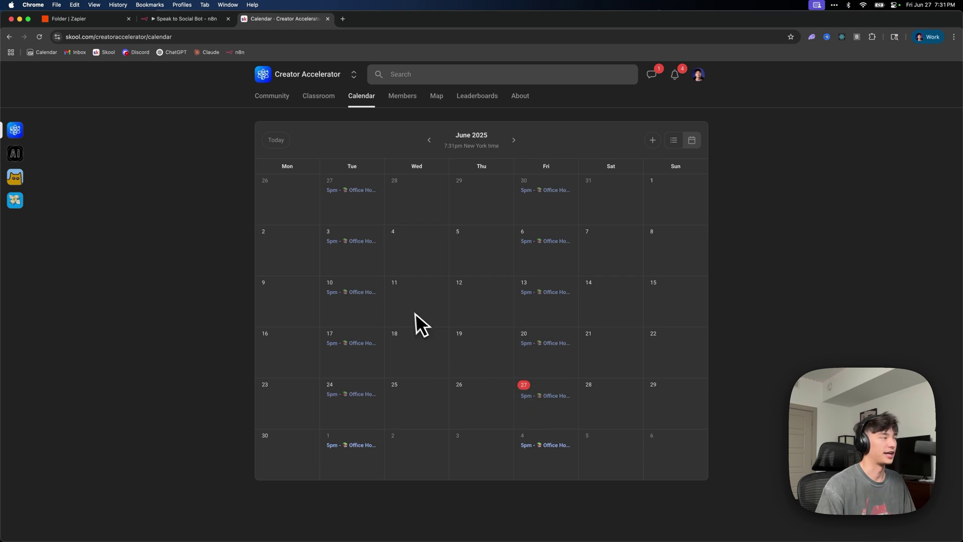
Show the Speak to Social Bot workflow in n8n, followed by the Slack Home Base folder in Zapier
{"action": "left_click", "coordinate": [201, 18]}
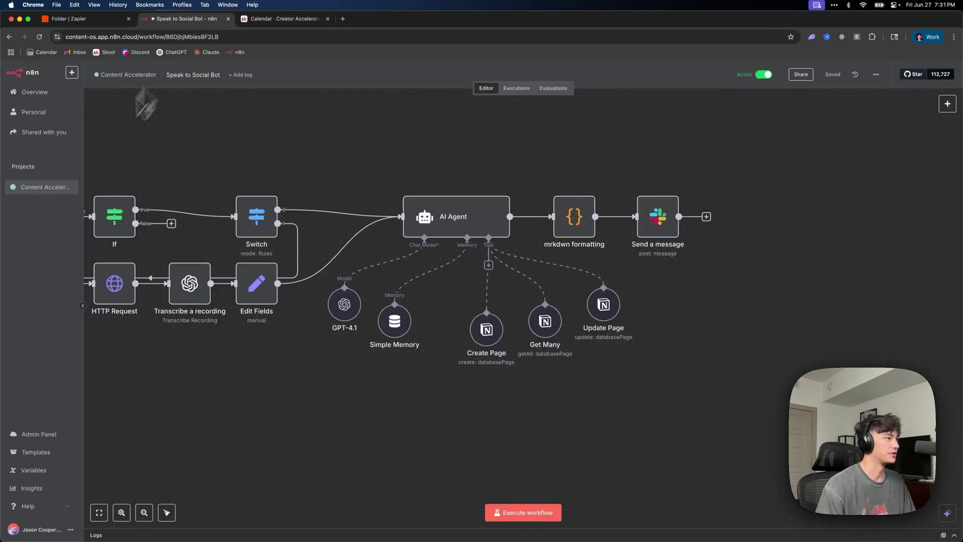
{"action": "left_click", "coordinate": [93, 20]}
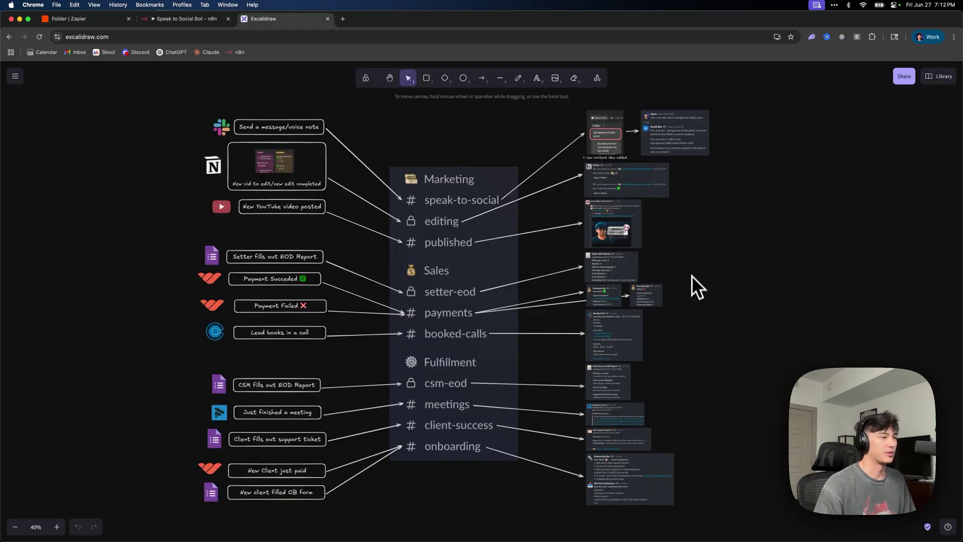
Highlight the Marketing triggers in the Excalidraw diagram one by one: message/voice note, Notion video edit and new YouTube video
{"action": "scroll", "coordinate": [700, 271], "scroll_direction": "left", "scroll_amount": 2}
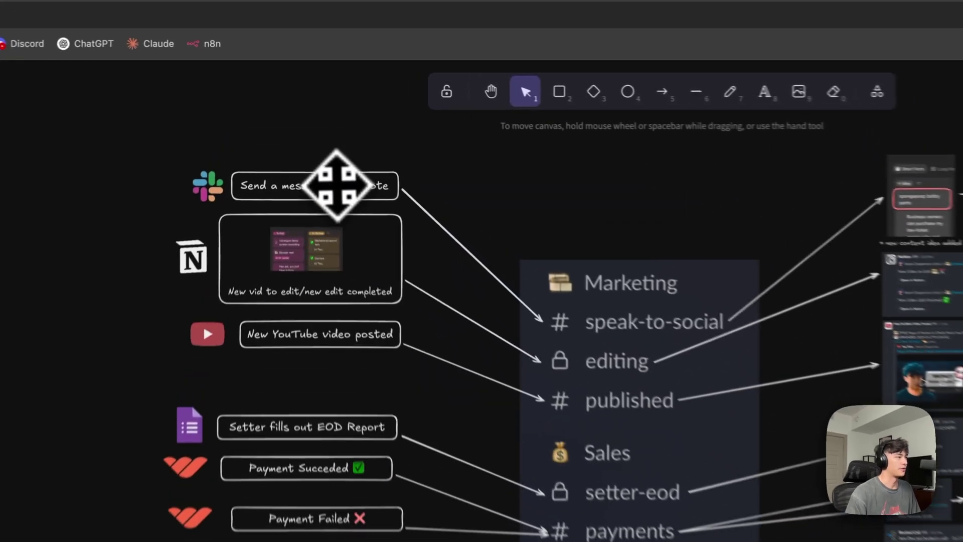
{"action": "left_click", "coordinate": [305, 129]}
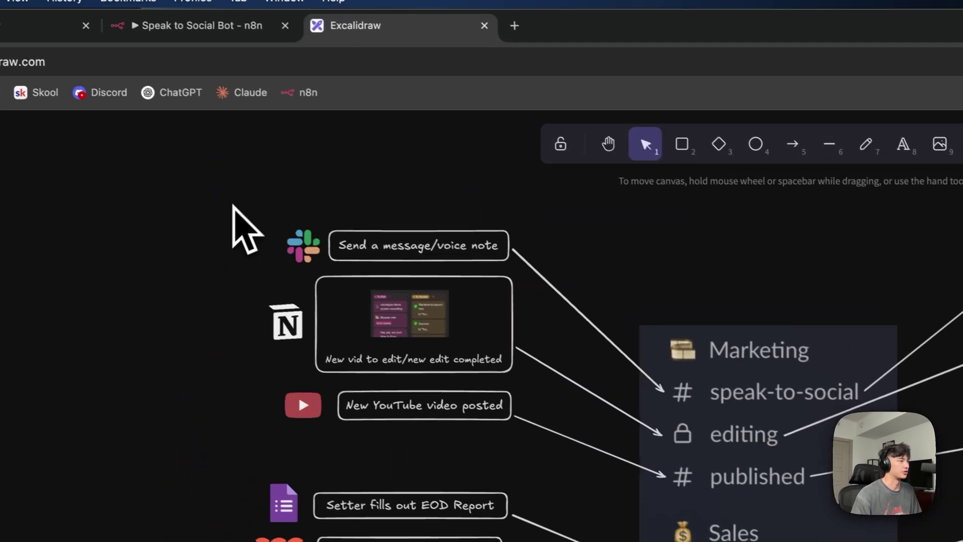
{"action": "left_click_drag", "start_coordinate": [130, 146], "coordinate": [443, 226]}
{"action": "left_click_drag", "start_coordinate": [561, 301], "coordinate": [563, 301]}
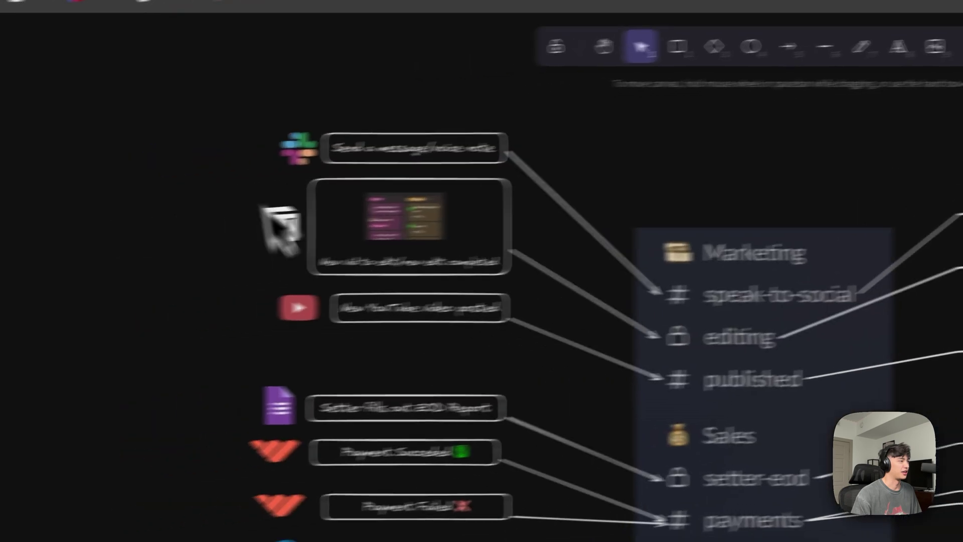
{"action": "left_click_drag", "start_coordinate": [210, 157], "coordinate": [518, 287]}
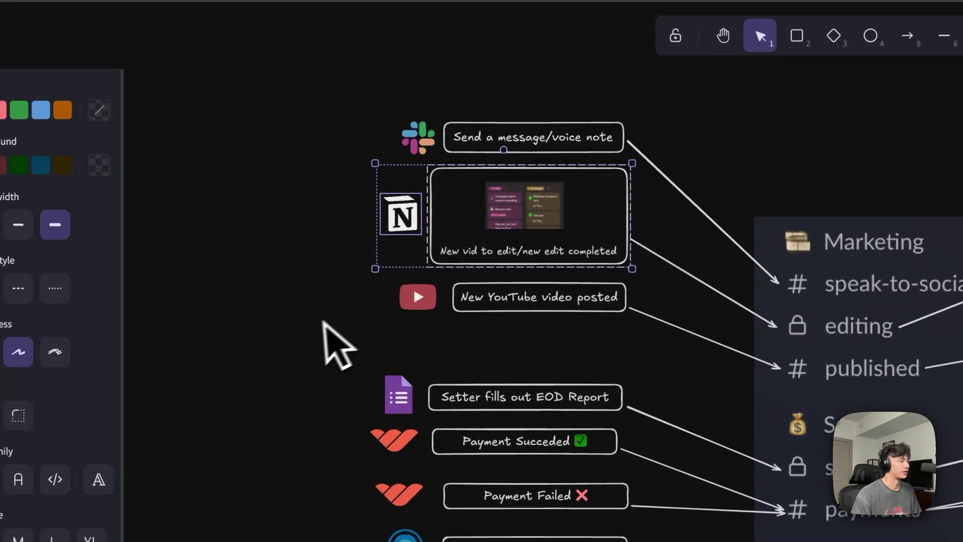
{"action": "left_click", "coordinate": [348, 326]}
{"action": "left_click_drag", "start_coordinate": [349, 326], "coordinate": [683, 267]}
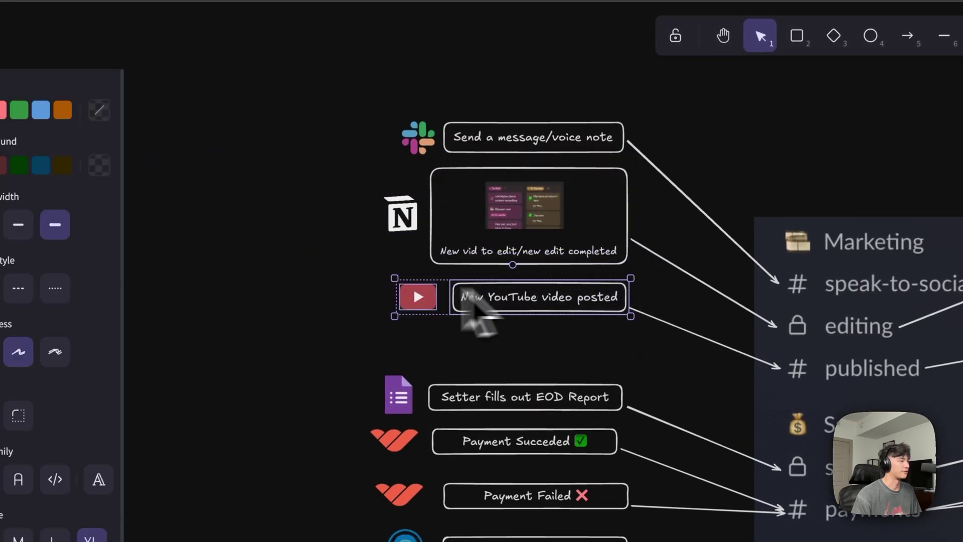
{"action": "left_click", "coordinate": [340, 290]}
{"action": "left_click_drag", "start_coordinate": [327, 83], "coordinate": [678, 346]}
Highlight the Sales triggers in the diagram as a group, followed by the two payment triggers and the booked-call trigger
{"action": "left_click_drag", "start_coordinate": [291, 348], "coordinate": [663, 472]}
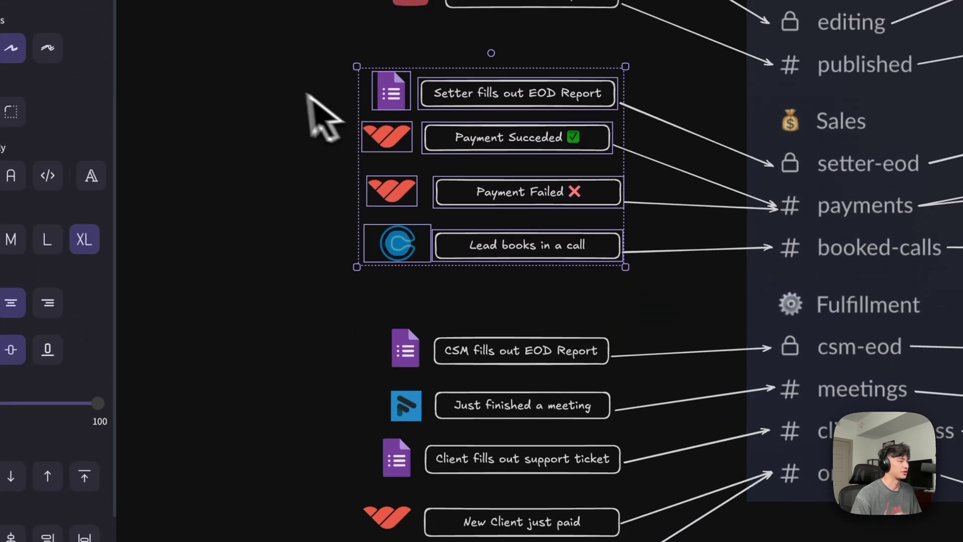
{"action": "left_click", "coordinate": [333, 128]}
{"action": "left_click_drag", "start_coordinate": [319, 115], "coordinate": [699, 257]}
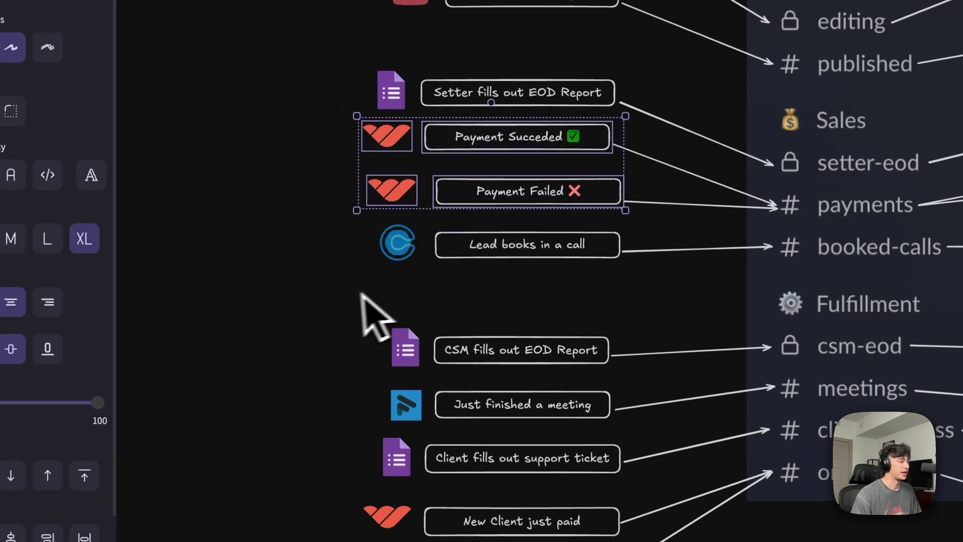
{"action": "left_click", "coordinate": [338, 312]}
{"action": "left_click_drag", "start_coordinate": [330, 285], "coordinate": [657, 239]}
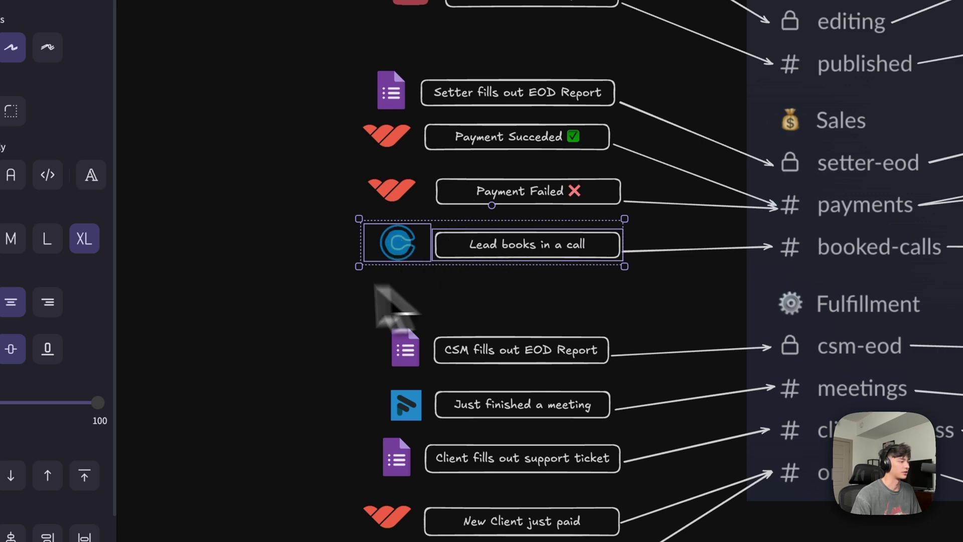
{"action": "left_click", "coordinate": [301, 326]}
Highlight all the Fulfillment triggers in the diagram and point out the CSM EOD report and finished-meeting triggers
{"action": "left_click_drag", "start_coordinate": [292, 344], "coordinate": [317, 157]}
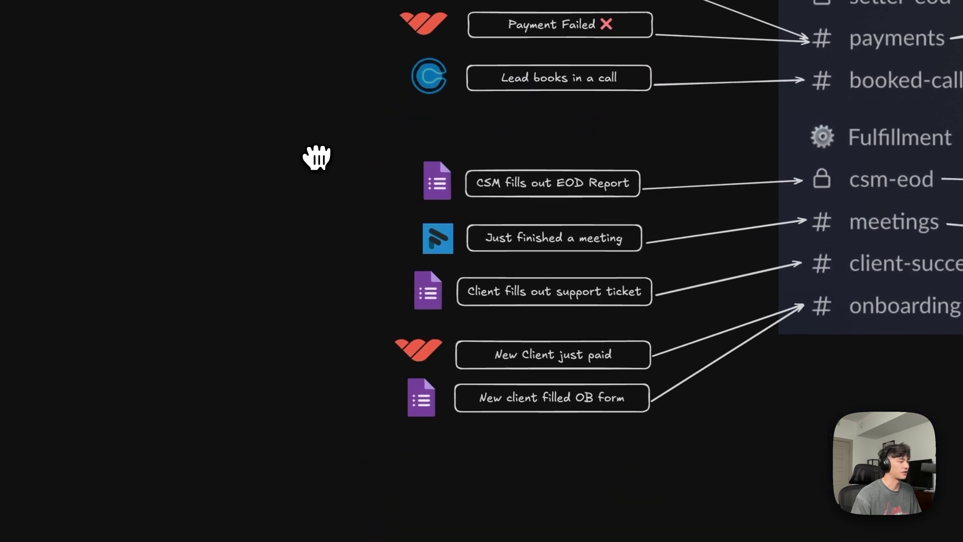
{"action": "left_click_drag", "start_coordinate": [311, 119], "coordinate": [647, 424]}
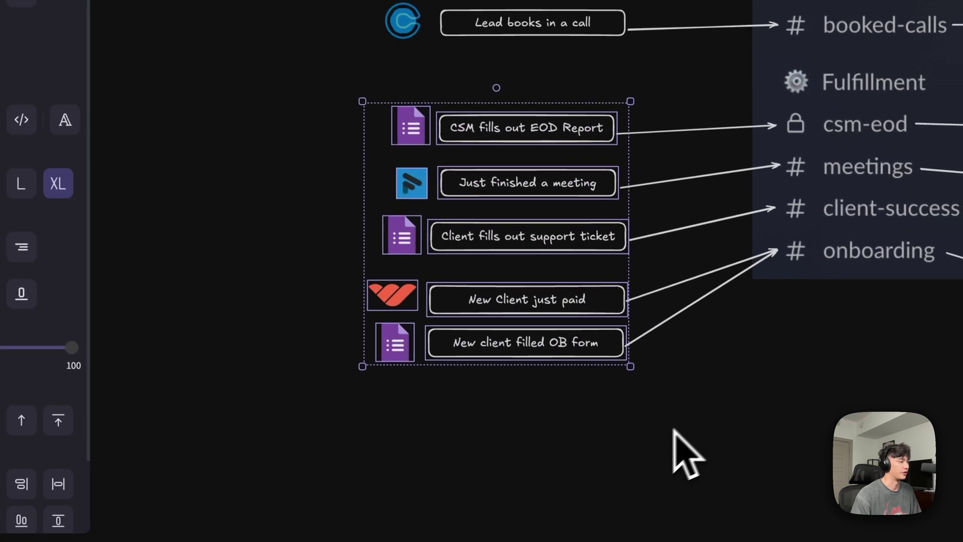
{"action": "left_click", "coordinate": [576, 454]}
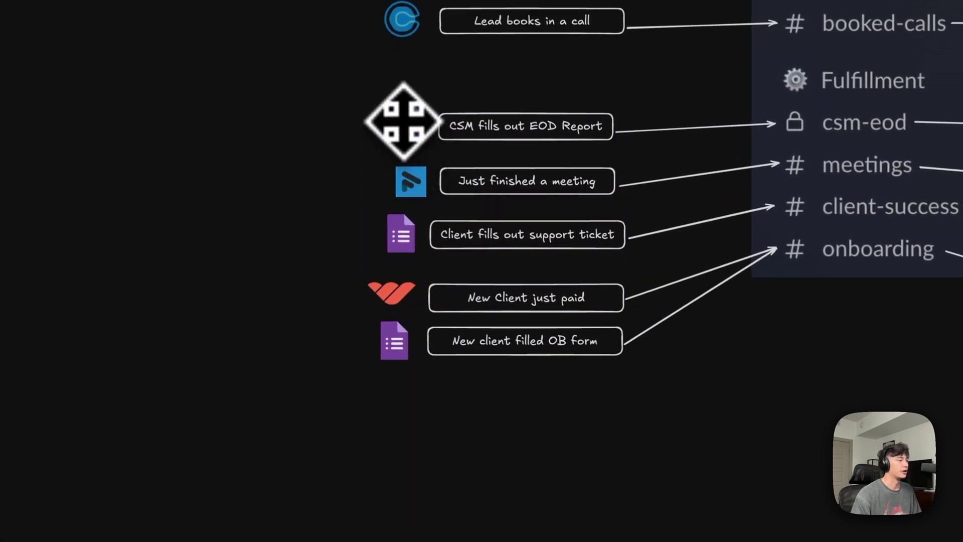
{"action": "left_click", "coordinate": [459, 134]}
{"action": "left_click", "coordinate": [359, 183]}
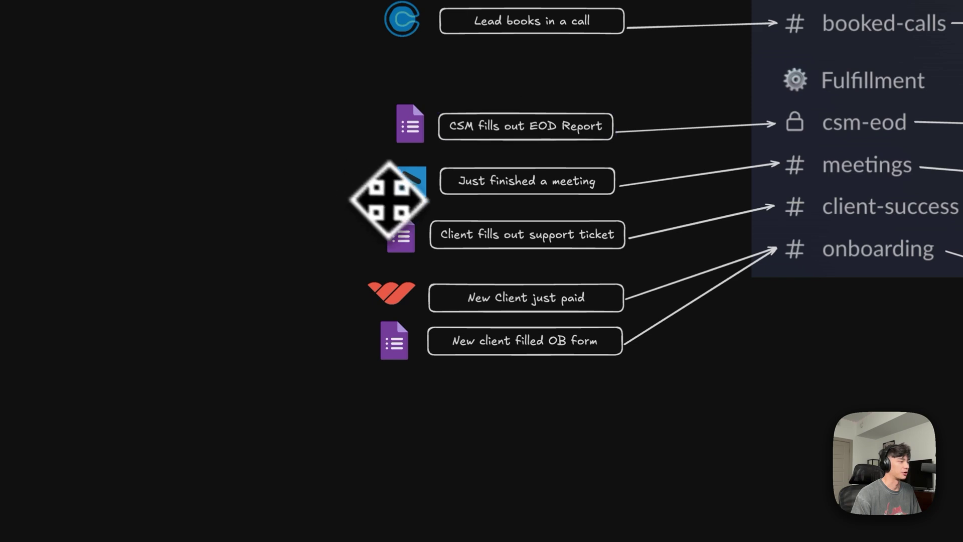
{"action": "left_click", "coordinate": [501, 179]}
Highlight the client support ticket trigger and the two new-client triggers that feed the onboarding channel
{"action": "left_click", "coordinate": [529, 231]}
{"action": "left_click_drag", "start_coordinate": [325, 205], "coordinate": [674, 276]}
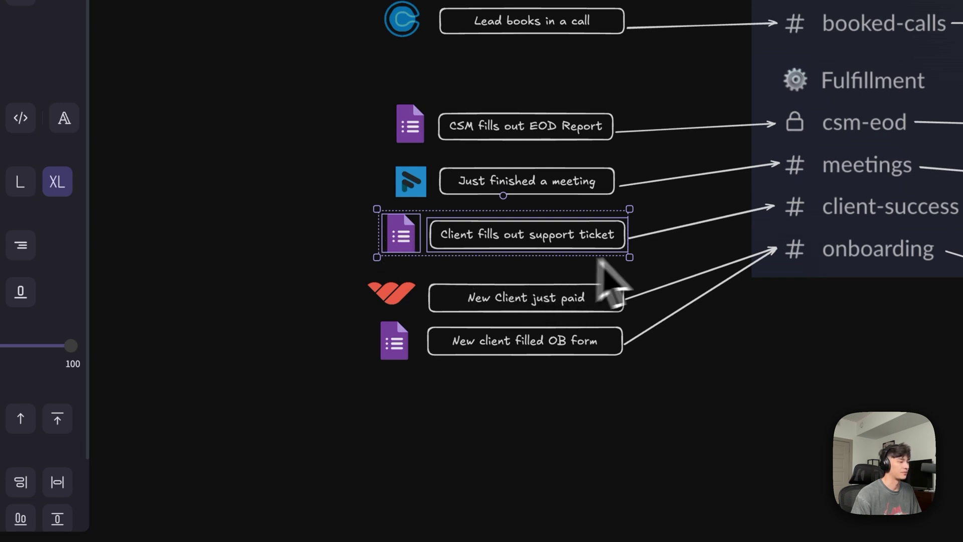
{"action": "left_click", "coordinate": [329, 279]}
{"action": "left_click_drag", "start_coordinate": [268, 239], "coordinate": [699, 341]}
{"action": "left_click_drag", "start_coordinate": [278, 270], "coordinate": [693, 378]}
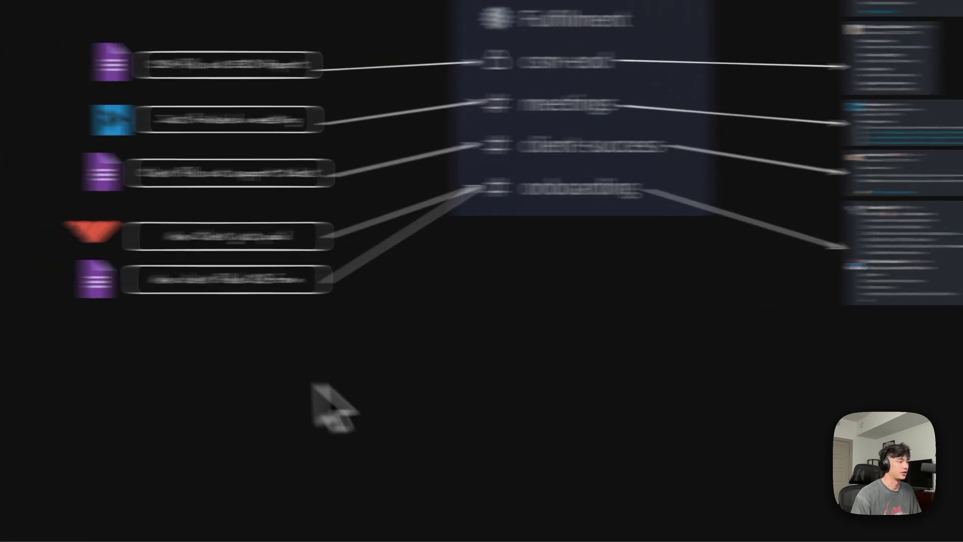
{"action": "left_click", "coordinate": [671, 370]}
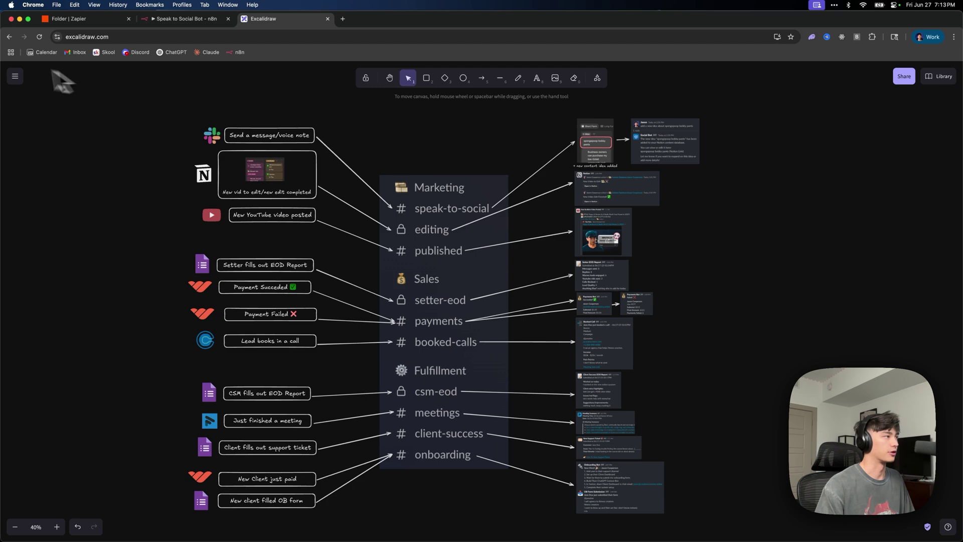
Switch to Slack and open the editing channel under Marketing
{"action": "left_click", "coordinate": [533, 514]}
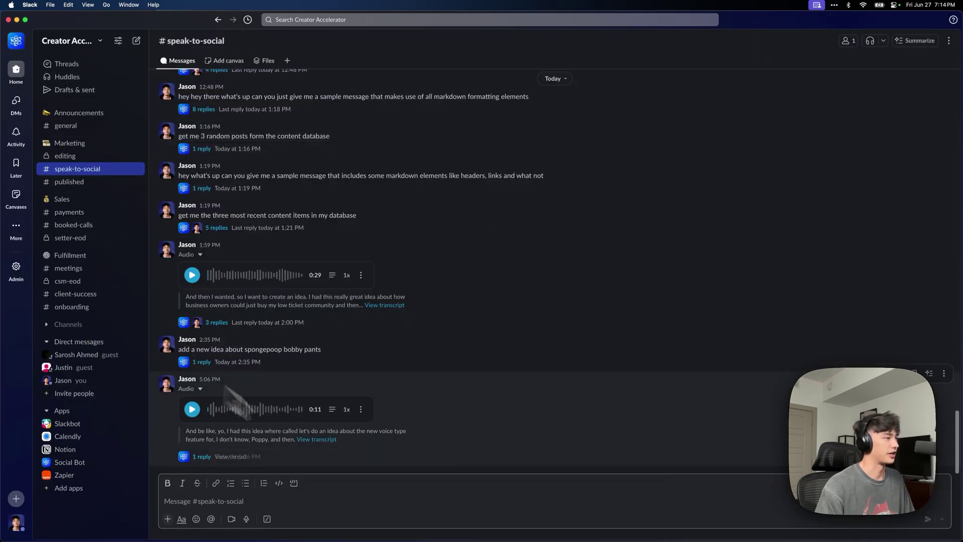
{"action": "left_click", "coordinate": [453, 515]}
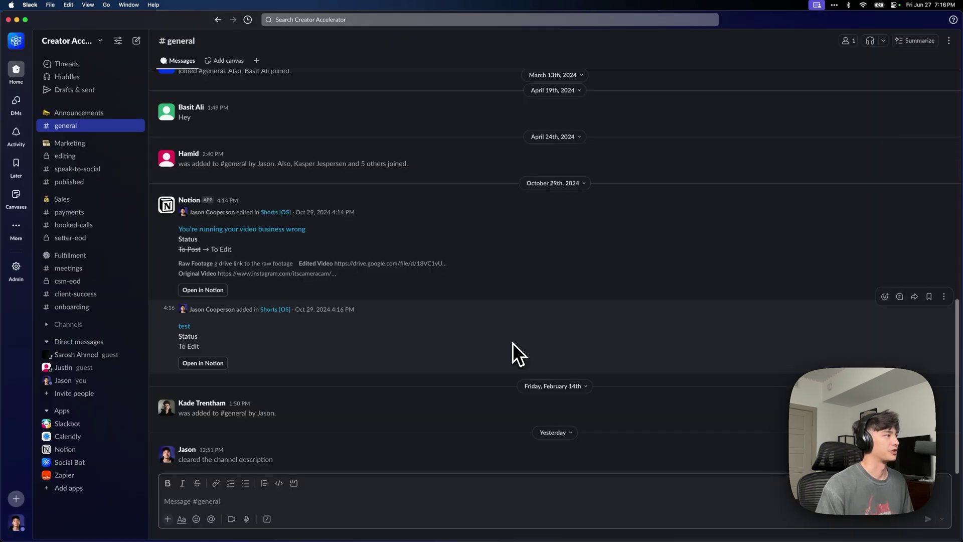
{"action": "left_click", "coordinate": [109, 157]}
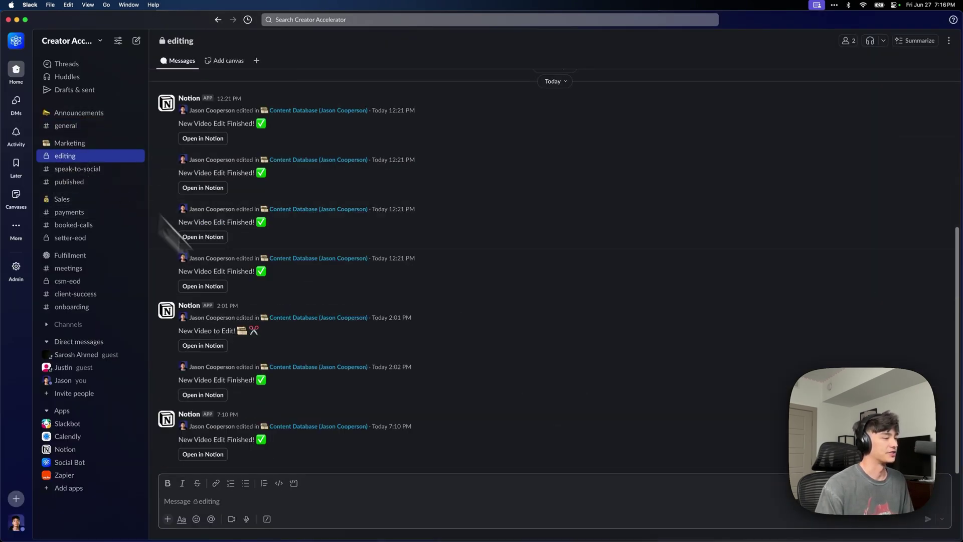
Switch to Notion and move the "Content Bot Build" card to To Edit and the "Hey pal, you just blow in" card to To Review
{"action": "left_click", "coordinate": [408, 515]}
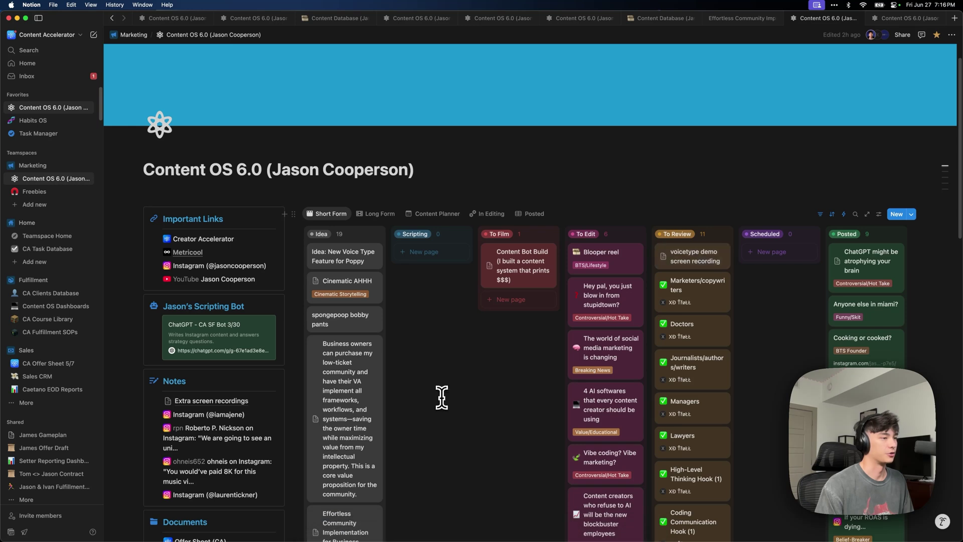
{"action": "left_click_drag", "start_coordinate": [521, 273], "coordinate": [605, 241]}
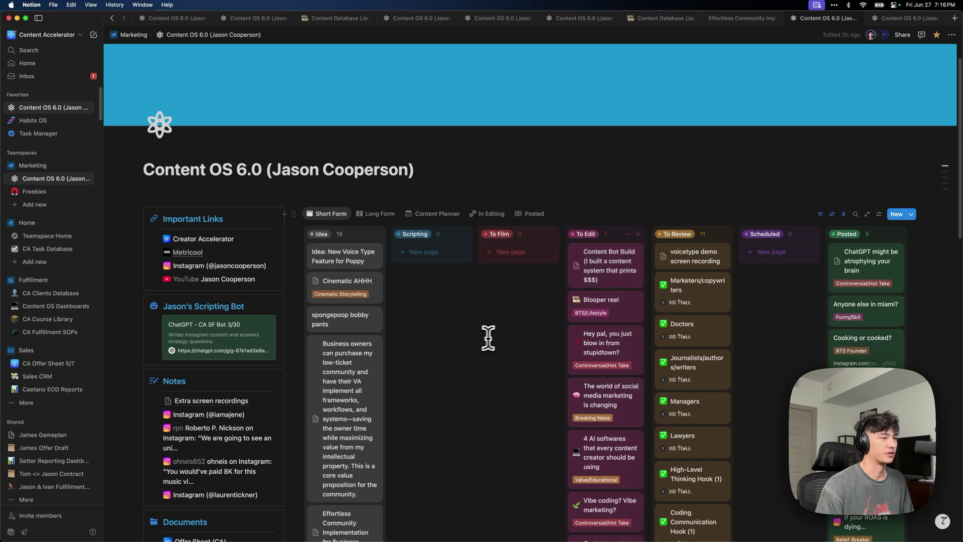
{"action": "scroll", "coordinate": [430, 315], "scroll_direction": "down", "scroll_amount": 4}
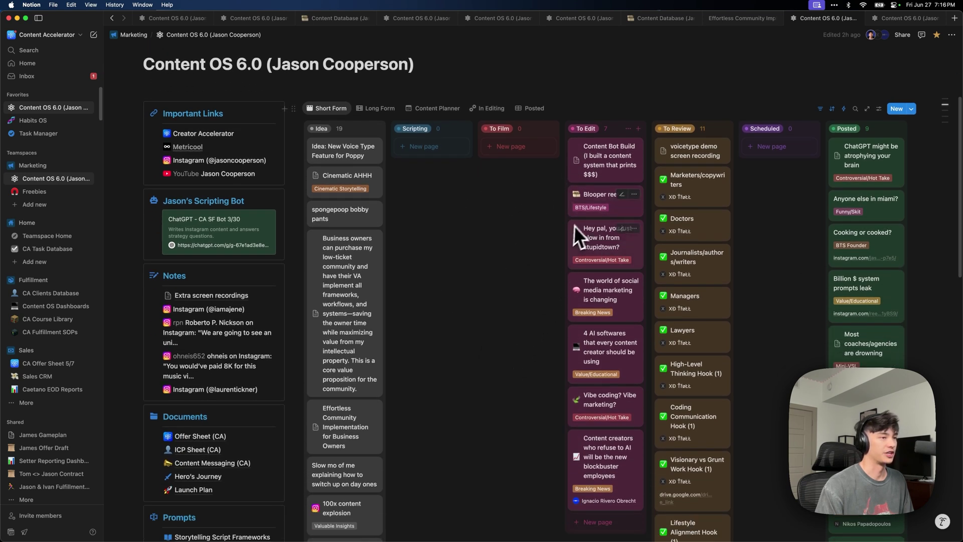
{"action": "left_click_drag", "start_coordinate": [592, 246], "coordinate": [697, 151]}
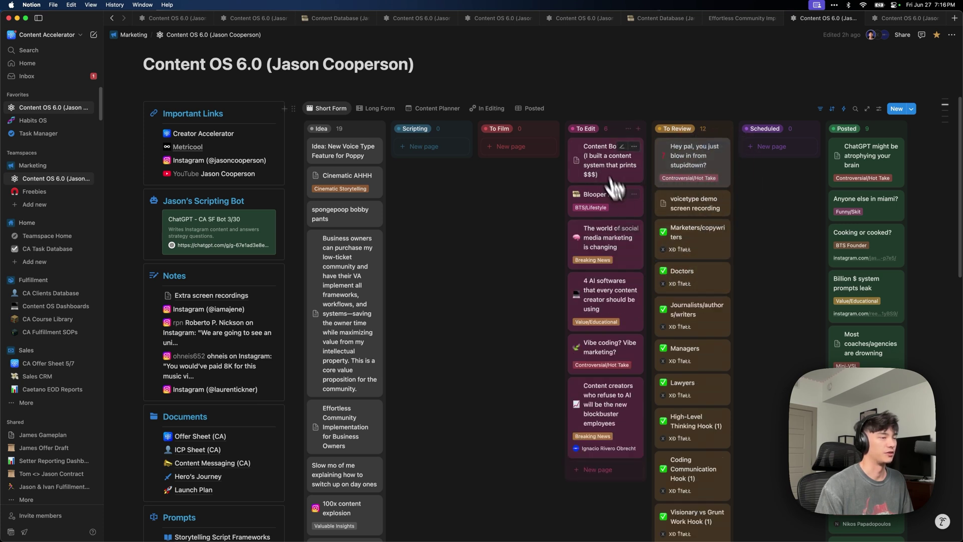
Switch back to Slack and open the newest "New Video to Edit!" notification's page in Notion
{"action": "left_click", "coordinate": [536, 510]}
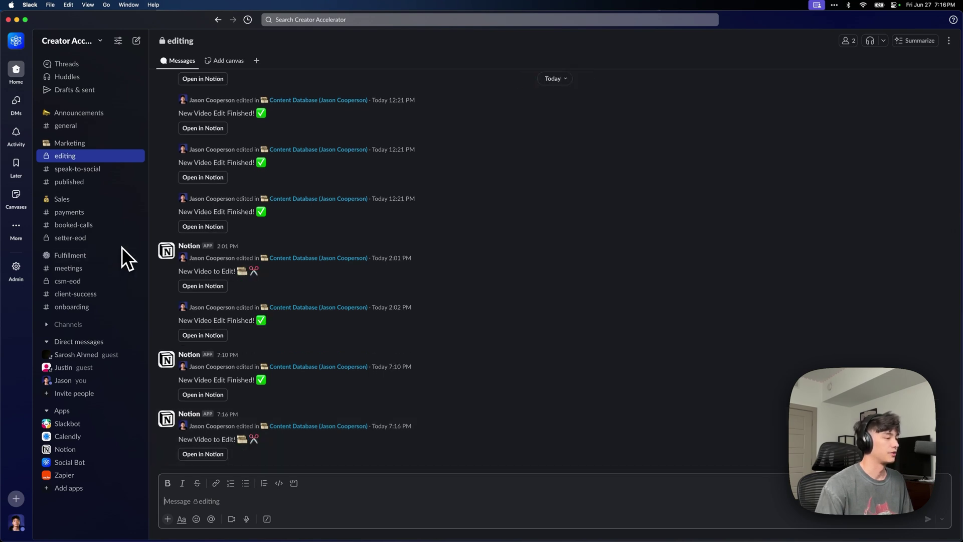
{"action": "left_click_drag", "start_coordinate": [279, 439], "coordinate": [176, 438]}
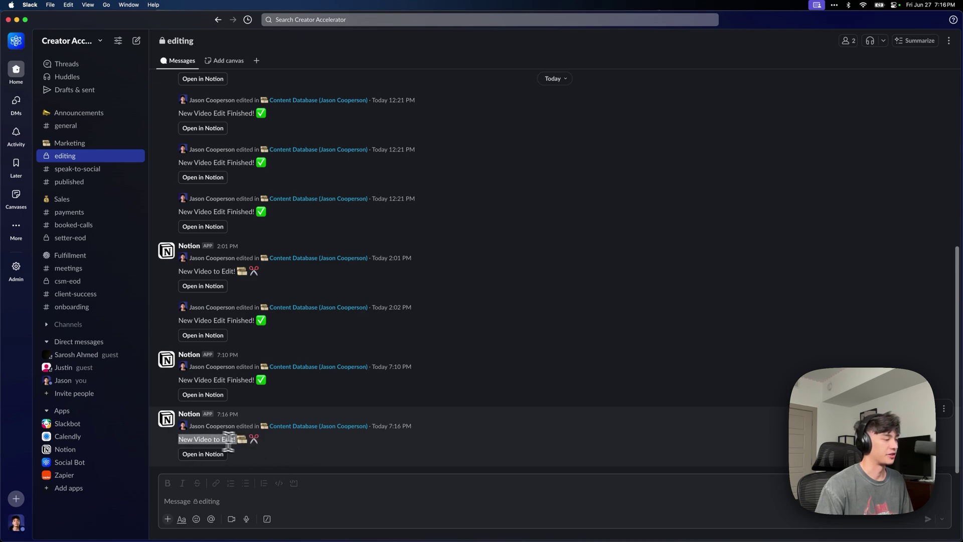
{"action": "left_click", "coordinate": [214, 455]}
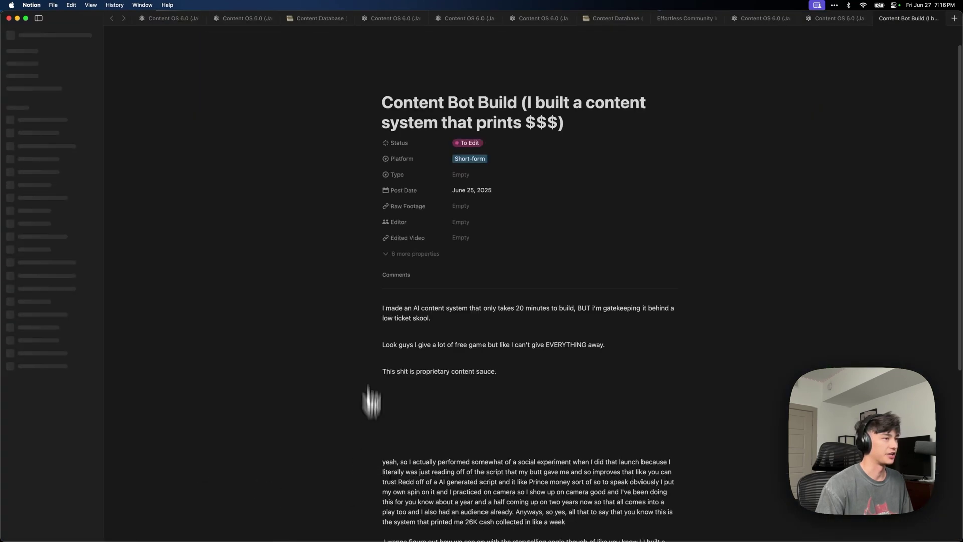
Examine the Content Bot Build page's type and raw footage properties and highlight its script and notes text
{"action": "left_click", "coordinate": [460, 175]}
{"action": "left_click", "coordinate": [428, 183]}
{"action": "left_click", "coordinate": [476, 210]}
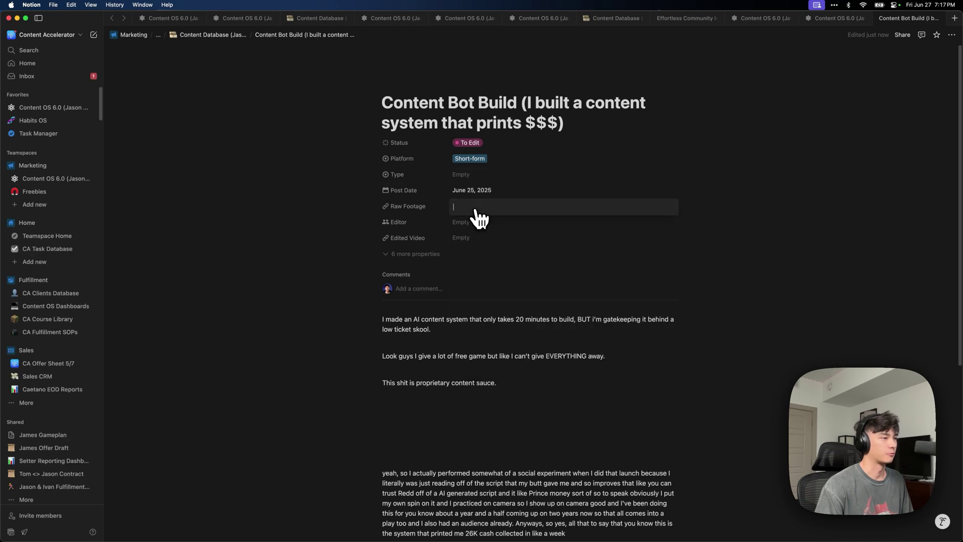
{"action": "left_click_drag", "start_coordinate": [422, 326], "coordinate": [516, 408]}
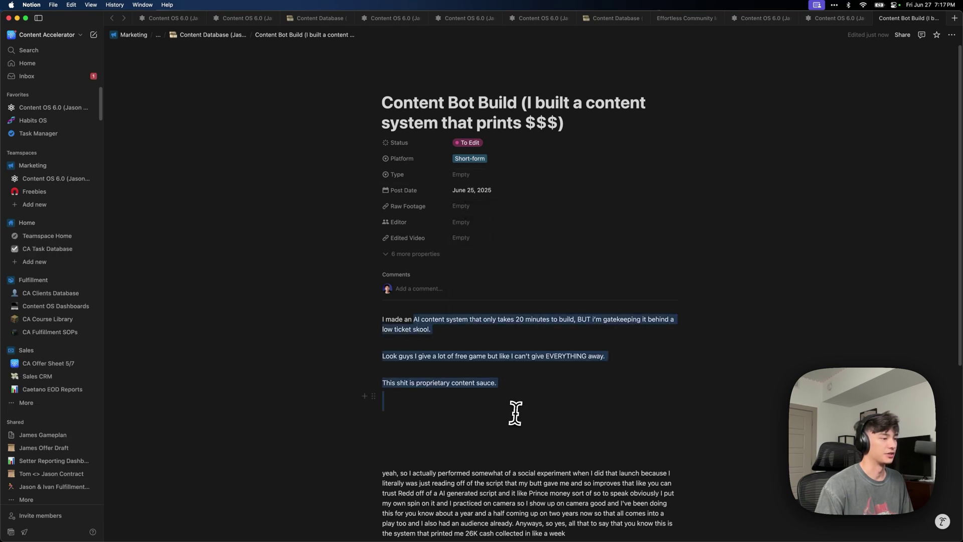
{"action": "scroll", "coordinate": [501, 401], "scroll_direction": "down", "scroll_amount": 3}
{"action": "left_click_drag", "start_coordinate": [436, 379], "coordinate": [591, 489]}
{"action": "scroll", "coordinate": [484, 469], "scroll_direction": "up", "scroll_amount": 3}
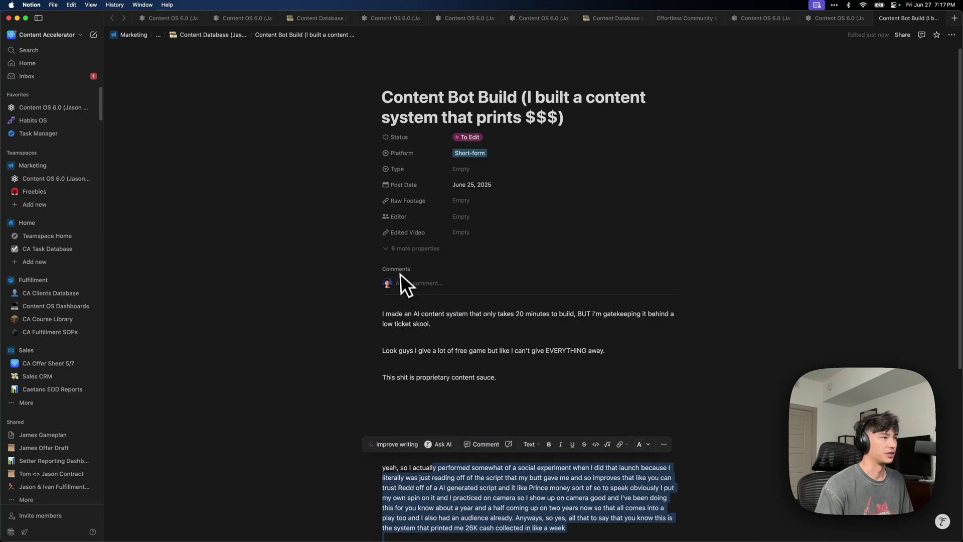
Switch to Slack and open the newest "New Video Edit Finished!" notification's page in Notion
{"action": "mouse_move", "coordinate": [401, 531]}
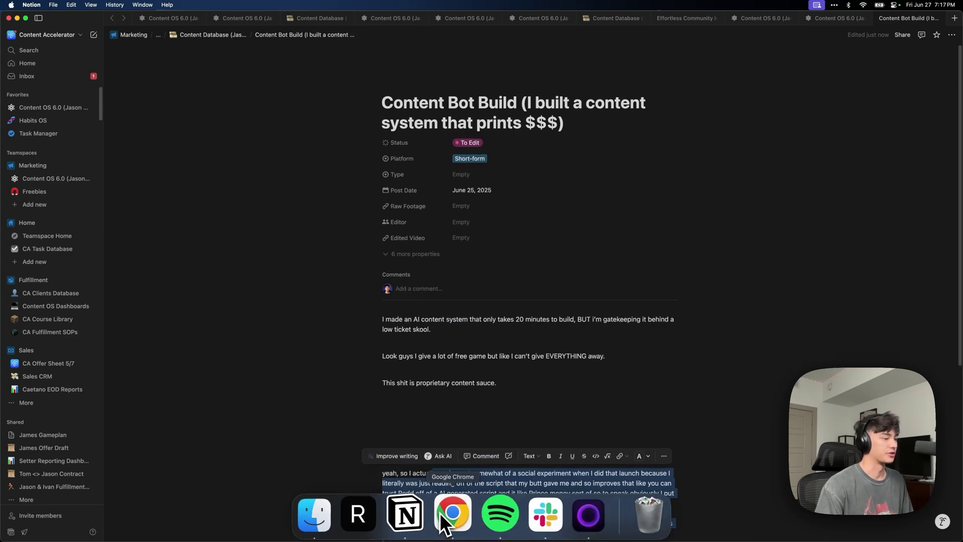
{"action": "left_click", "coordinate": [523, 519]}
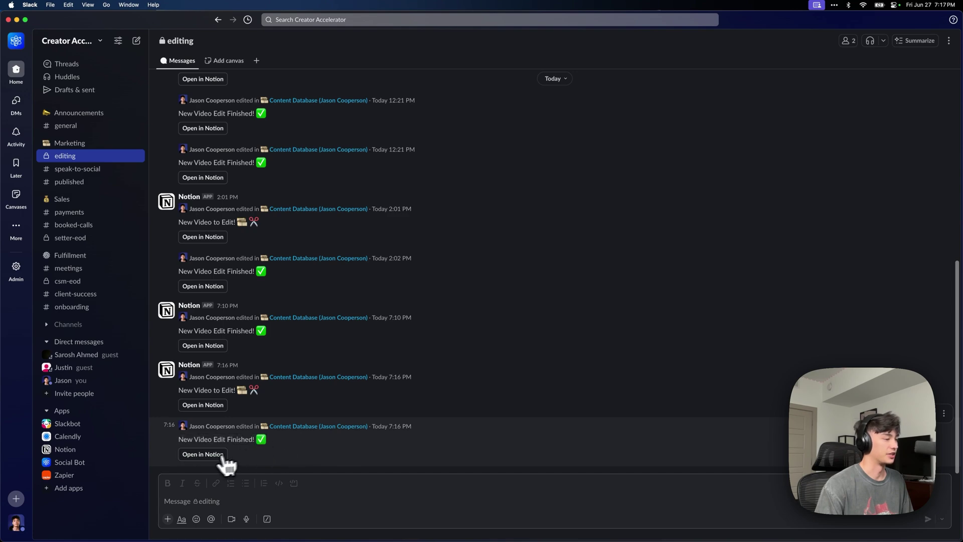
{"action": "left_click", "coordinate": [206, 454]}
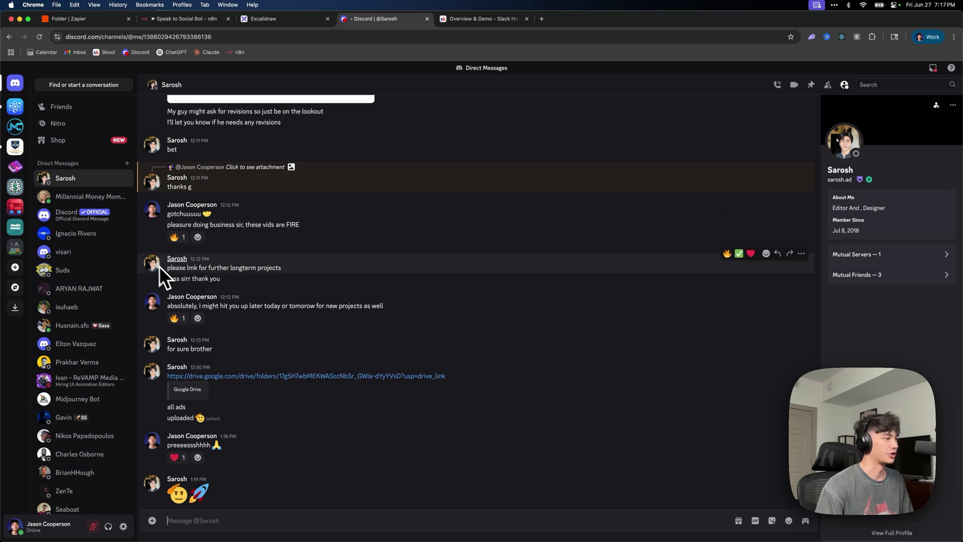
Look through the Discord conversation with the video editor, covering the finished ads, the payment screenshot and the revision messages
{"action": "mouse_move", "coordinate": [372, 537]}
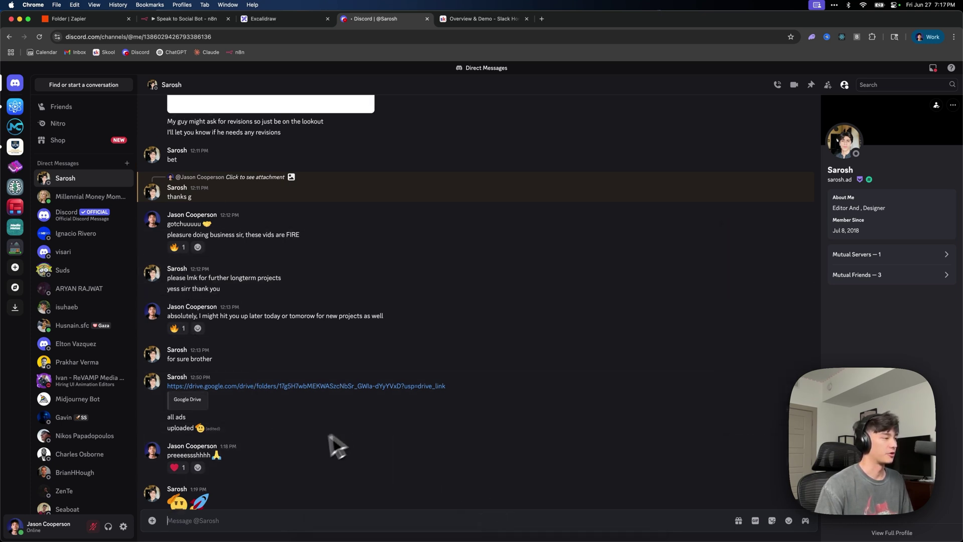
{"action": "scroll", "coordinate": [301, 431], "scroll_direction": "up", "scroll_amount": 3}
{"action": "scroll", "coordinate": [290, 416], "scroll_direction": "up", "scroll_amount": 5}
{"action": "left_click_drag", "start_coordinate": [216, 159], "coordinate": [391, 391]}
{"action": "scroll", "coordinate": [391, 391], "scroll_direction": "down", "scroll_amount": 4}
{"action": "left_click", "coordinate": [420, 273]}
Switch to Slack and view the editing channel's member list, closing it when done
{"action": "mouse_move", "coordinate": [485, 502]}
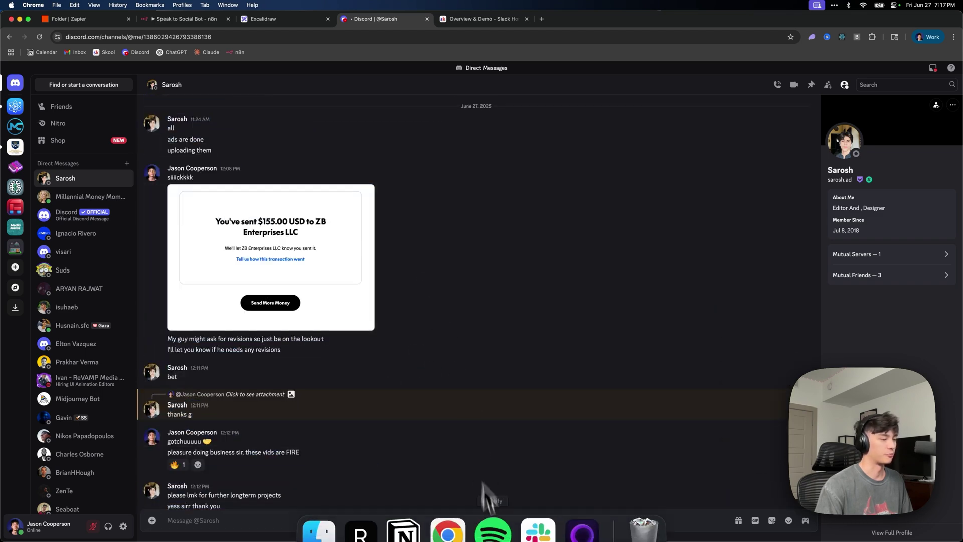
{"action": "left_click", "coordinate": [540, 522]}
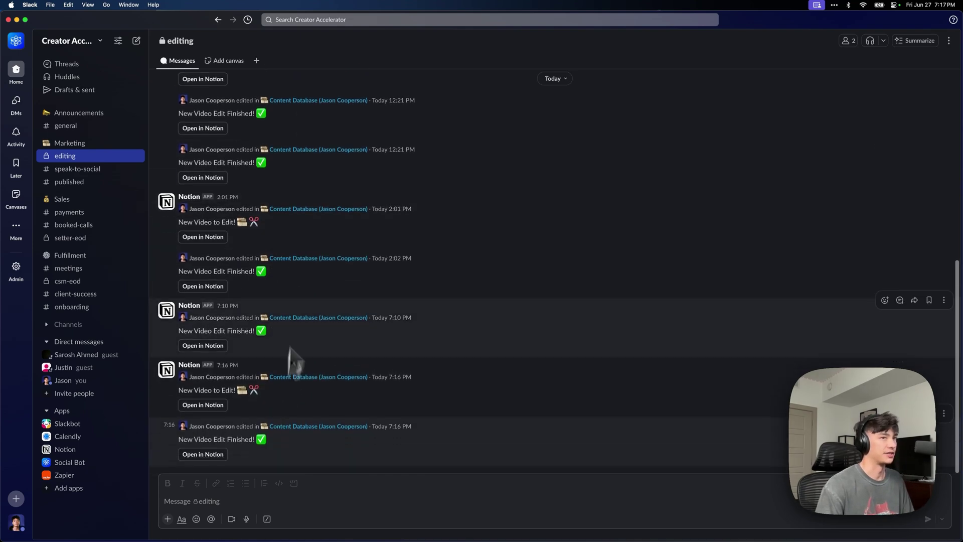
{"action": "left_click", "coordinate": [848, 41]}
{"action": "mouse_move", "coordinate": [408, 257]}
{"action": "left_click", "coordinate": [597, 109]}
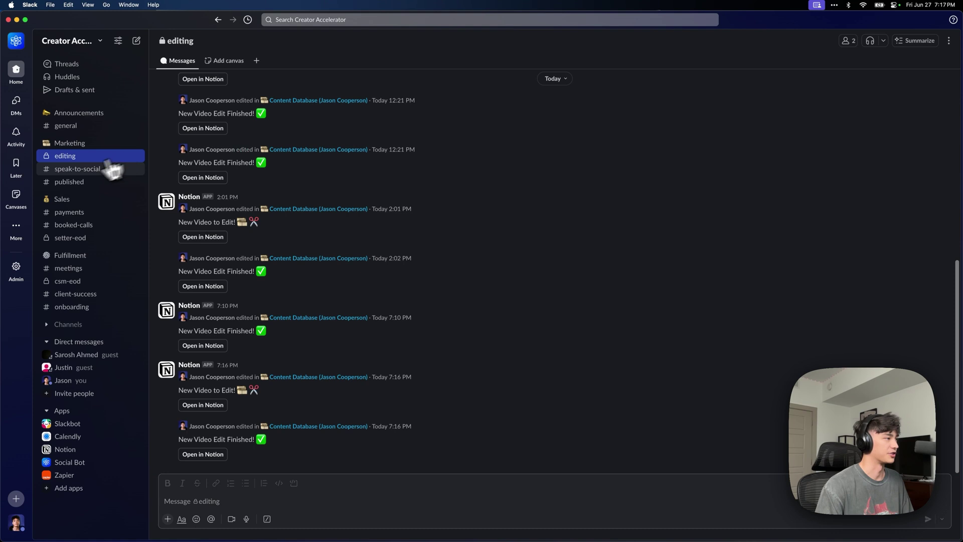
Open the speak-to-social channel and send the message "get my last 3 content items that i've posted this month"
{"action": "left_click", "coordinate": [76, 173]}
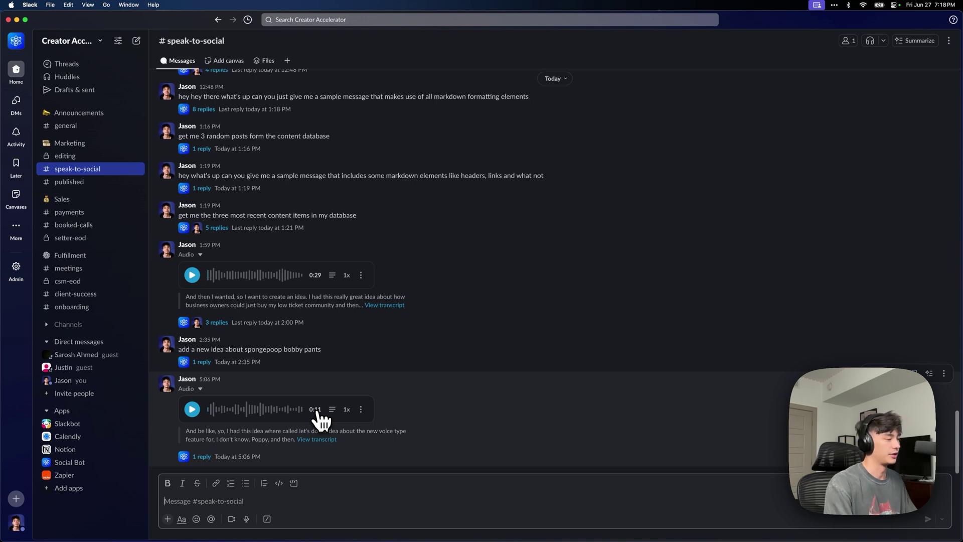
{"action": "type", "text": "ge"}
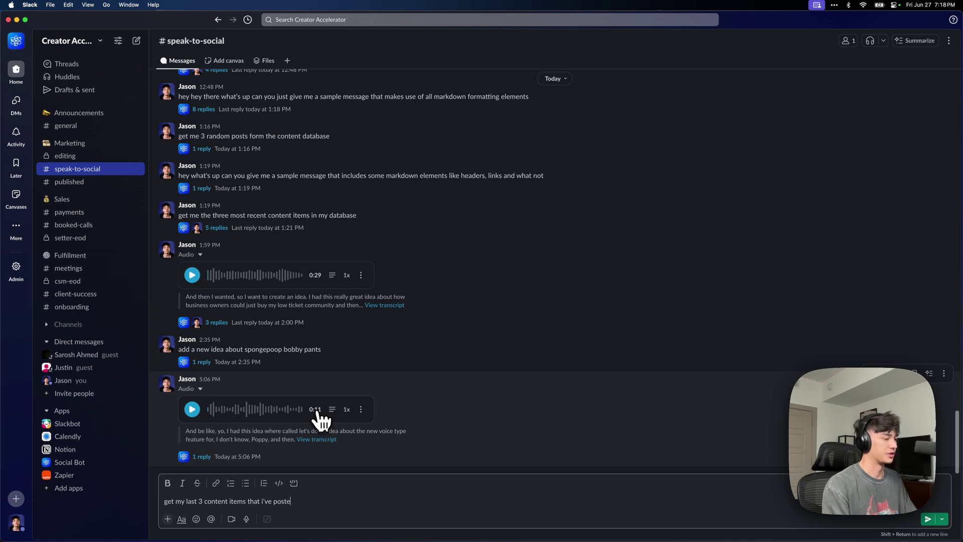
{"action": "key", "text": "Return"}
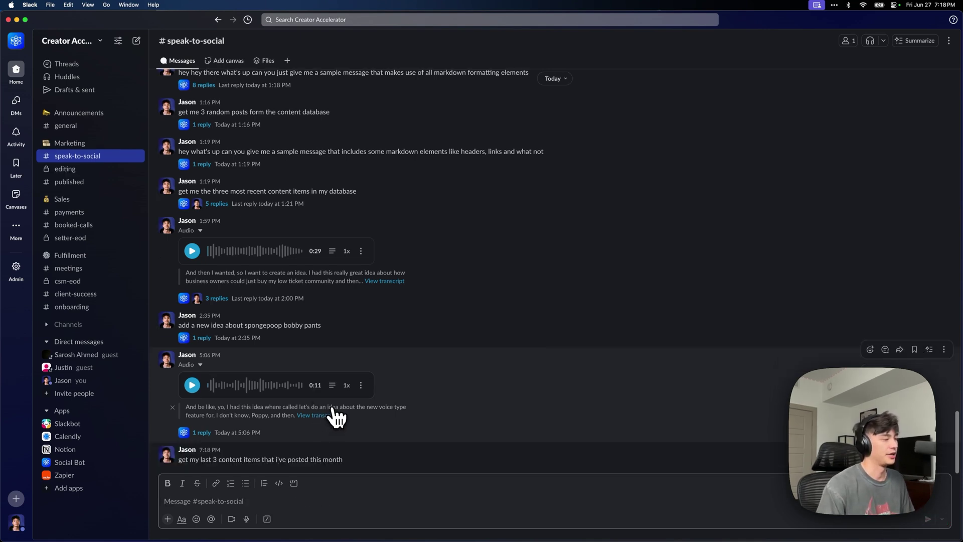
Open the reply thread under the content items request and highlight the opening line of Social Bot's answer
{"action": "left_click", "coordinate": [428, 400]}
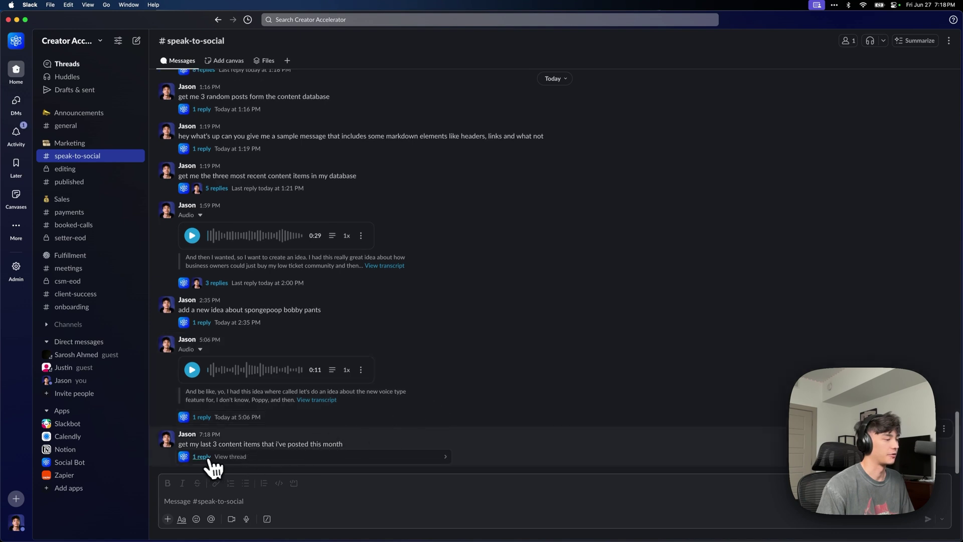
{"action": "left_click", "coordinate": [202, 457]}
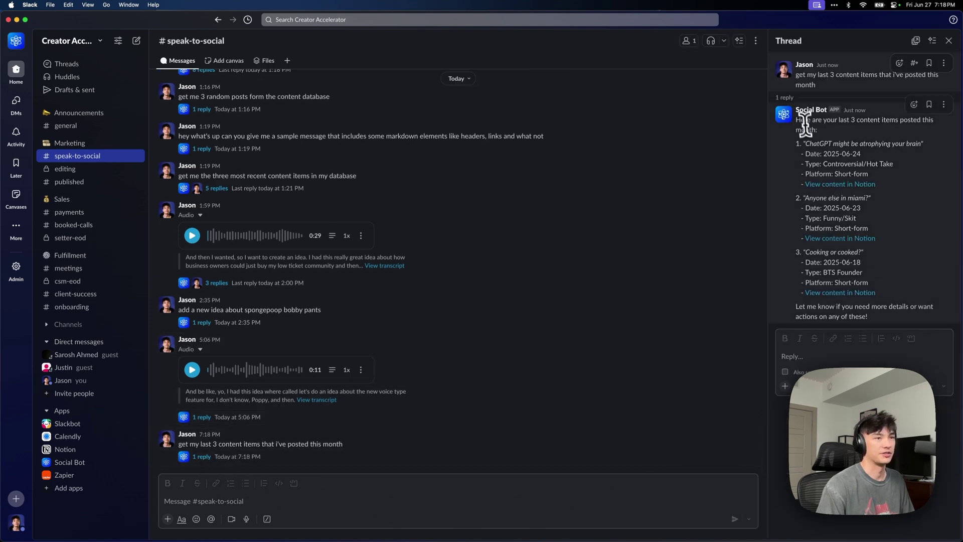
{"action": "left_click_drag", "start_coordinate": [803, 120], "coordinate": [848, 122]}
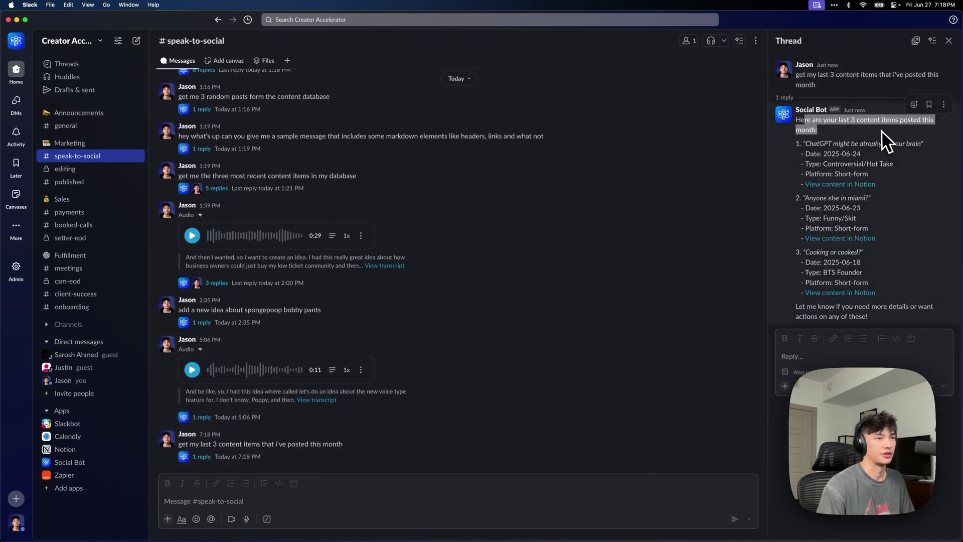
{"action": "left_click", "coordinate": [881, 131]}
Open each of the three content items linked in the bot's reply in Notion, and close the thread back in Slack
{"action": "left_click", "coordinate": [828, 185]}
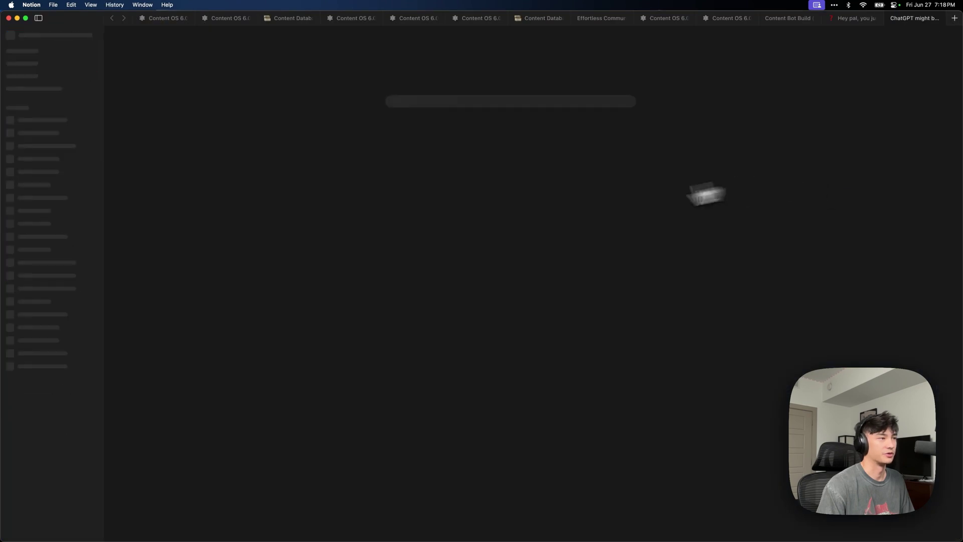
{"action": "left_click_drag", "start_coordinate": [430, 101], "coordinate": [530, 122]}
{"action": "key", "text": "super+Tab"}
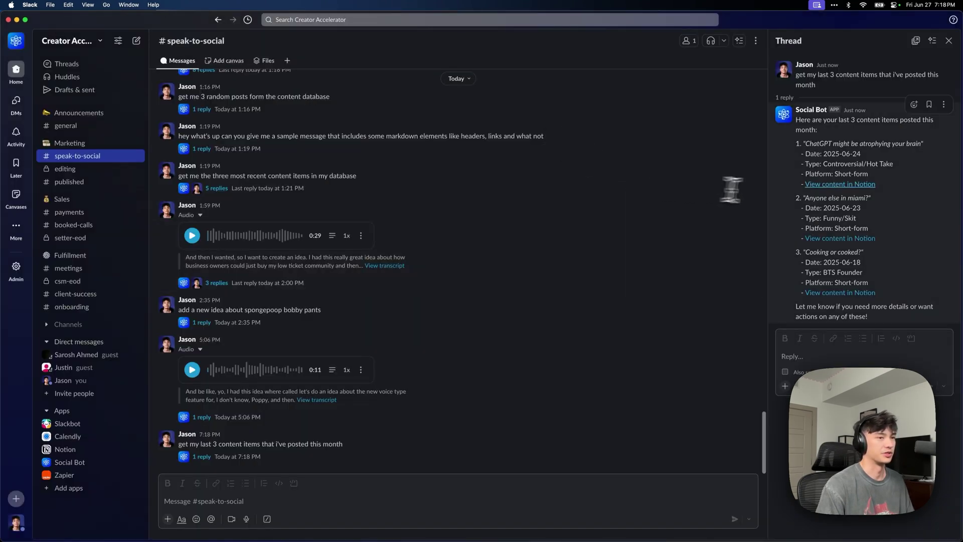
{"action": "left_click", "coordinate": [840, 239]}
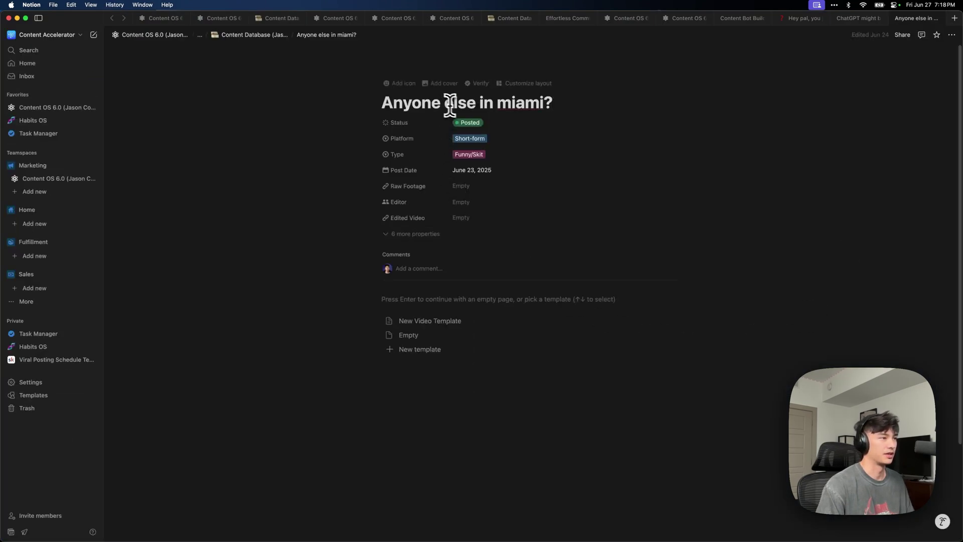
{"action": "key", "text": "super+Tab"}
{"action": "left_click", "coordinate": [833, 292]}
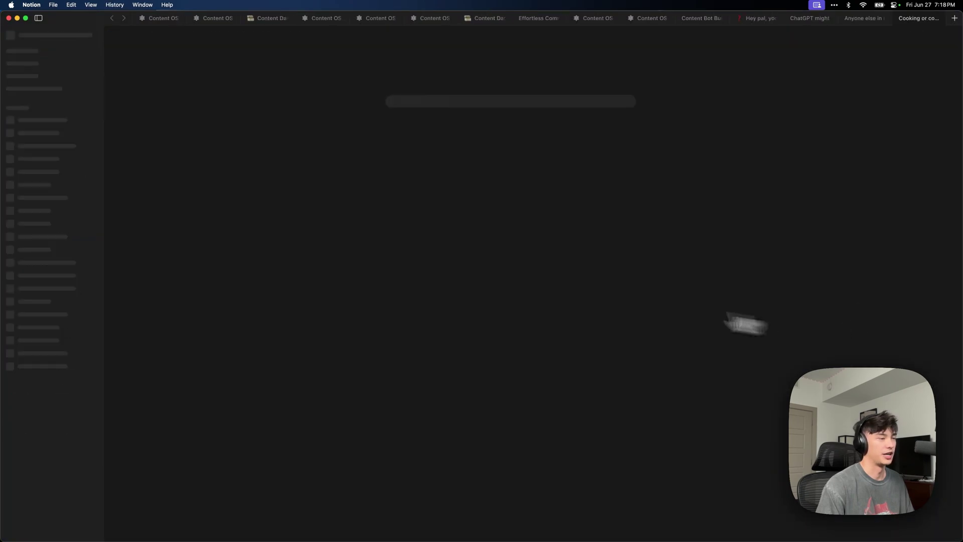
{"action": "key", "text": "super+Tab"}
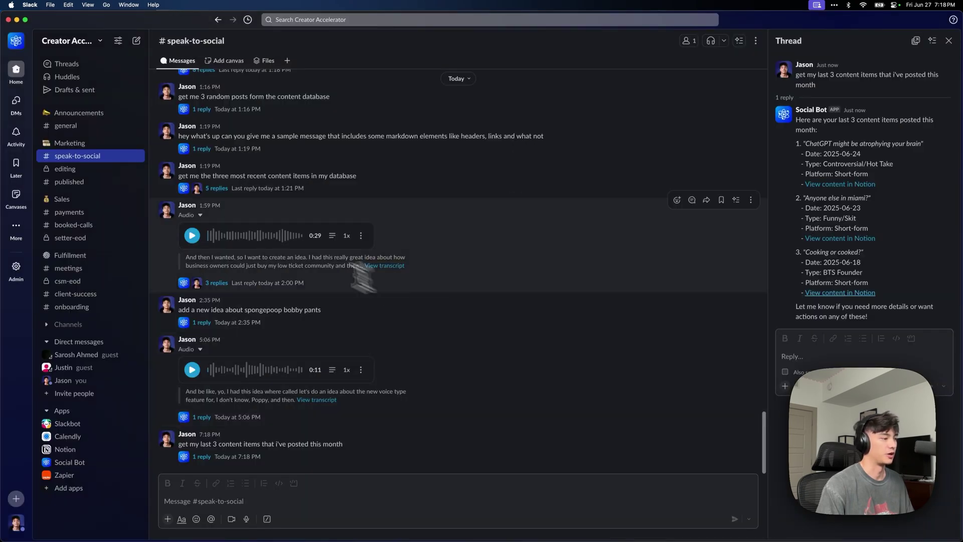
{"action": "left_click", "coordinate": [948, 40]}
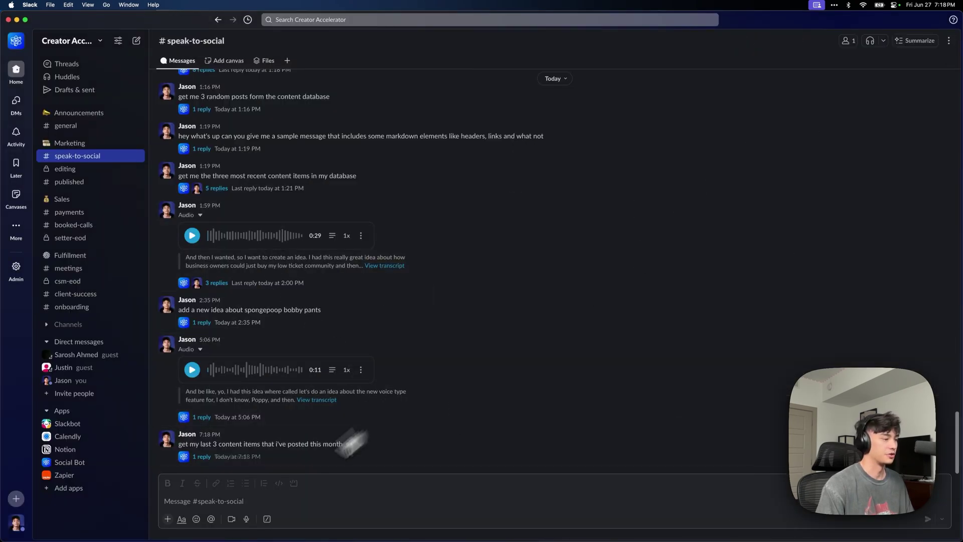
Record a 17-second audio clip asking to add a SpongeBob SquarePants and the Bikini Bottom conundrum idea, and send it to the channel
{"action": "left_click", "coordinate": [246, 519]}
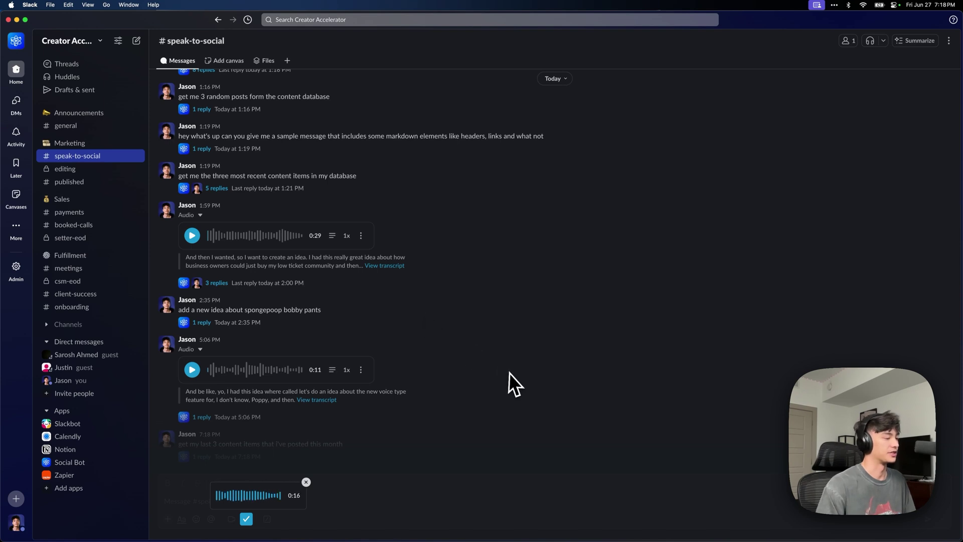
{"action": "left_click", "coordinate": [246, 519]}
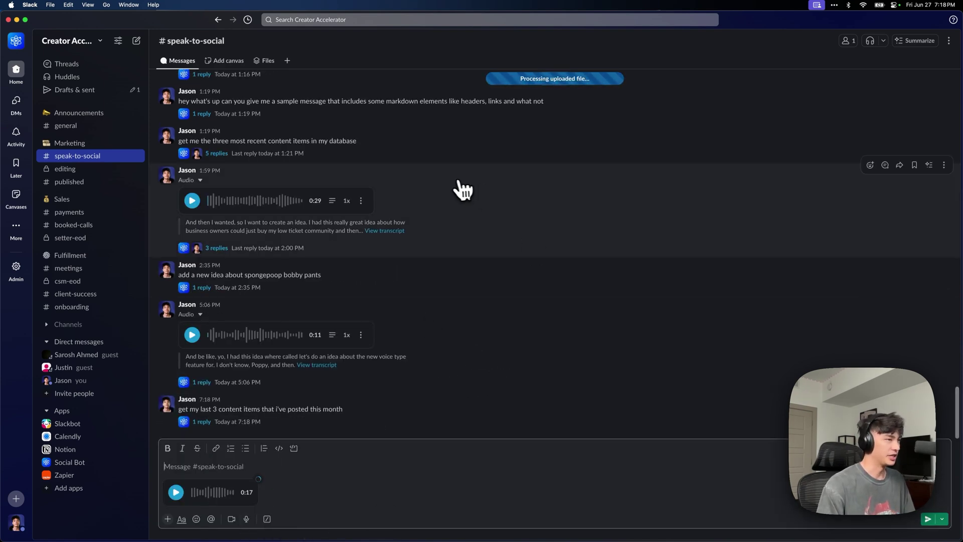
{"action": "left_click", "coordinate": [927, 519]}
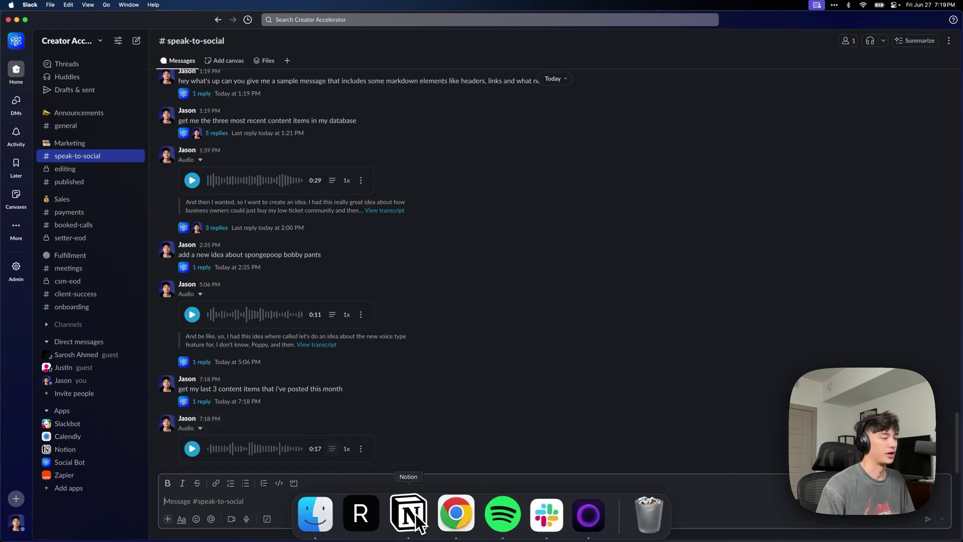
Switch to Notion, go to the Content OS 6.0 board and open the "Spongebob Squarepants and the Bikini Bottom Conundrum (Idea)" card, highlighting its title
{"action": "left_click", "coordinate": [409, 512]}
{"action": "left_click", "coordinate": [211, 36]}
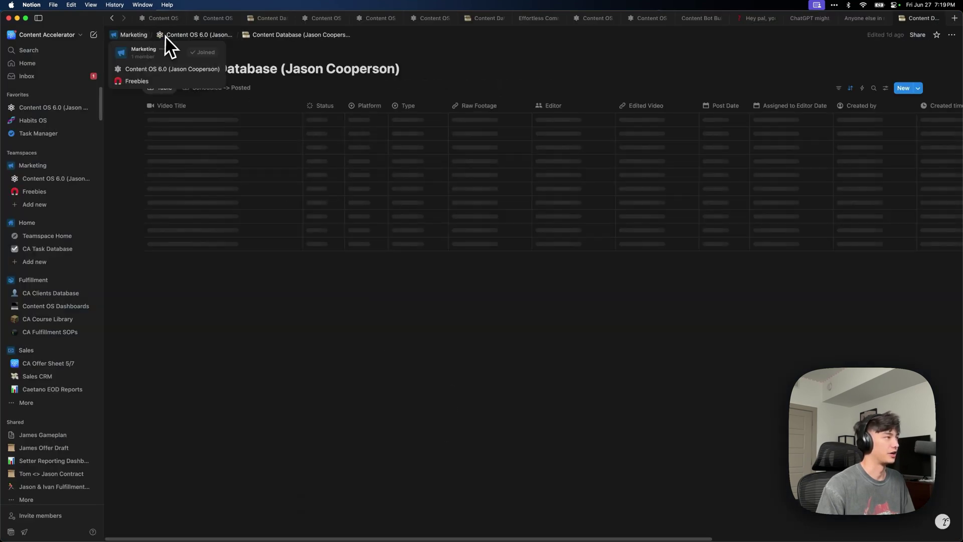
{"action": "left_click", "coordinate": [208, 36]}
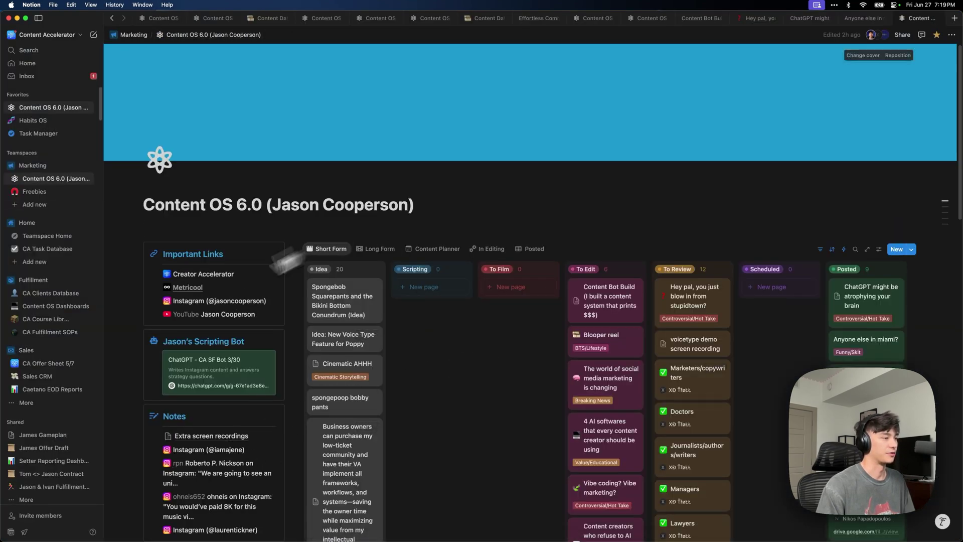
{"action": "scroll", "coordinate": [473, 318], "scroll_direction": "down", "scroll_amount": 4}
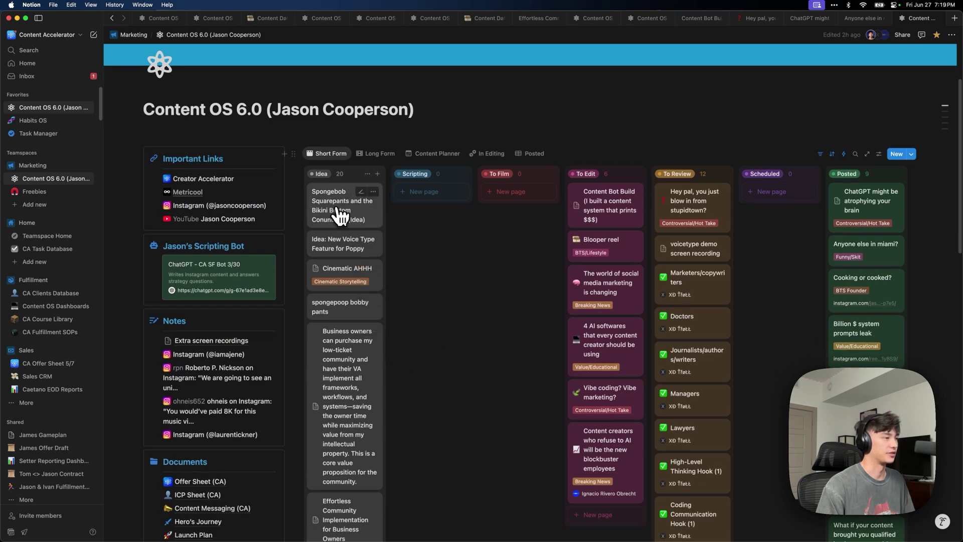
{"action": "left_click", "coordinate": [341, 216]}
{"action": "left_click_drag", "start_coordinate": [529, 68], "coordinate": [789, 68]}
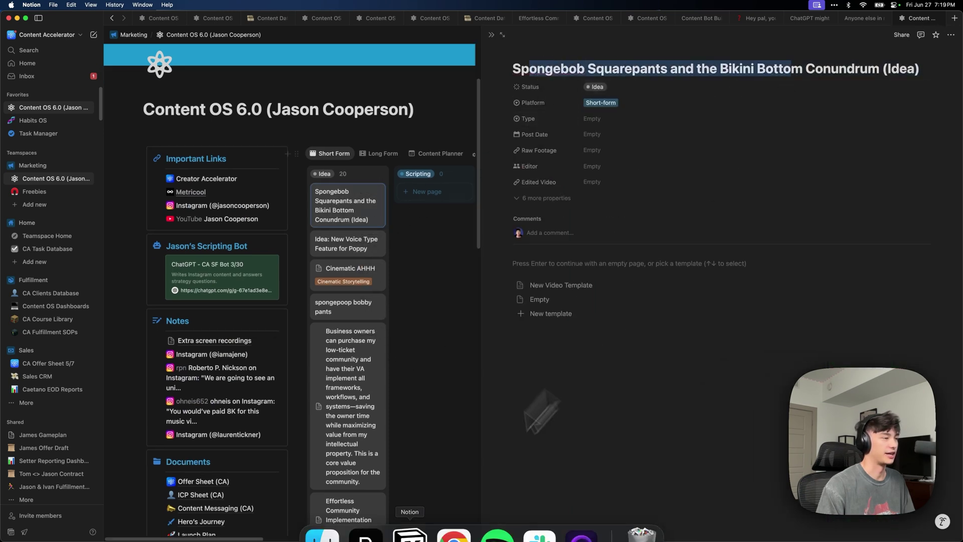
Switch back to Slack, open the reply thread under the audio message and highlight Social Bot's response
{"action": "left_click", "coordinate": [450, 513]}
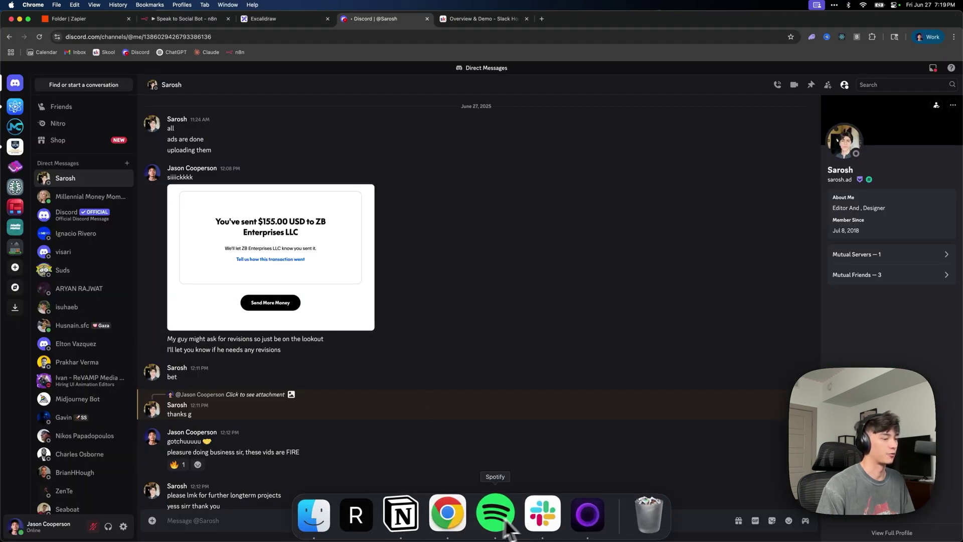
{"action": "left_click", "coordinate": [532, 516]}
{"action": "left_click", "coordinate": [204, 460]}
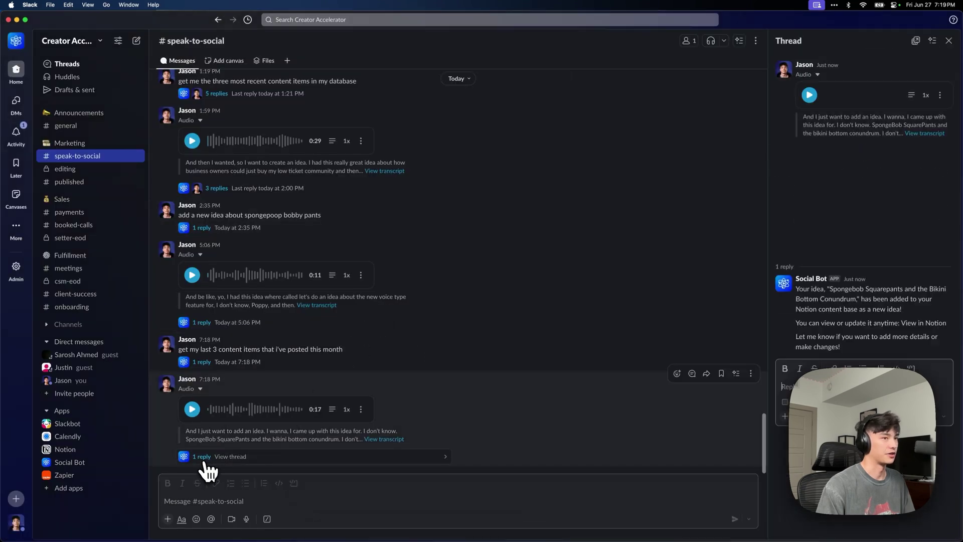
{"action": "left_click_drag", "start_coordinate": [815, 172], "coordinate": [903, 173]}
{"action": "left_click", "coordinate": [824, 189]}
{"action": "left_click_drag", "start_coordinate": [824, 189], "coordinate": [866, 221]}
{"action": "left_click", "coordinate": [868, 222]}
Close the Spongebob idea card in Notion, and return to Slack to close the audio message's thread
{"action": "left_click", "coordinate": [423, 518]}
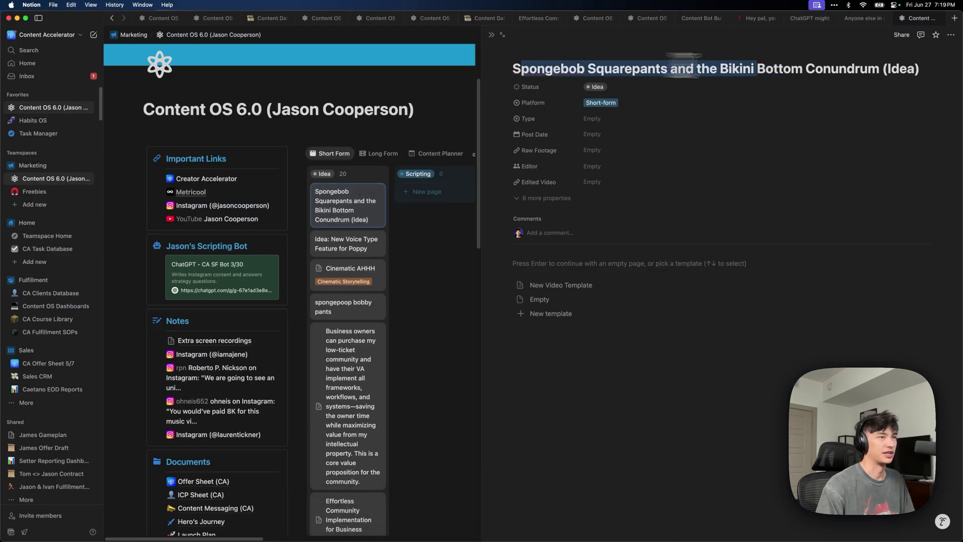
{"action": "left_click", "coordinate": [492, 35]}
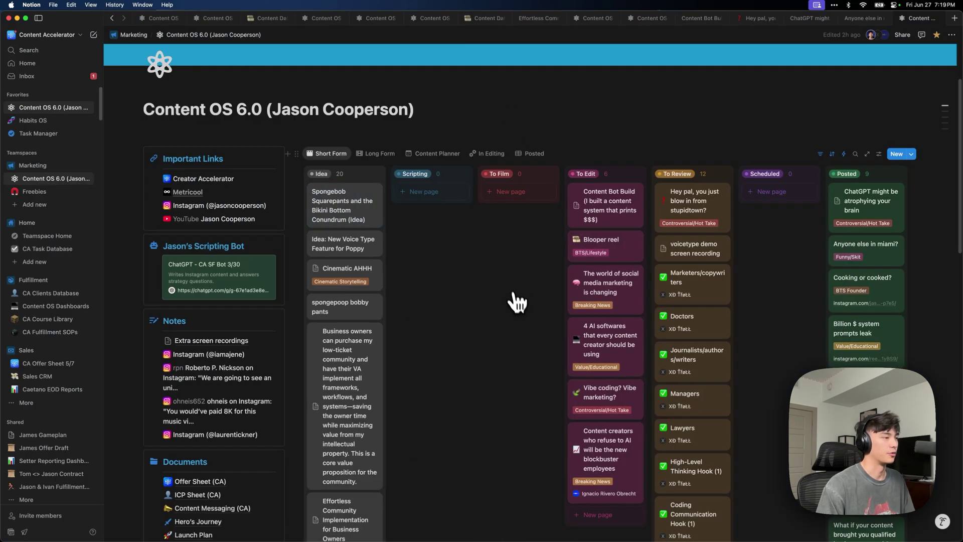
{"action": "left_click", "coordinate": [441, 526]}
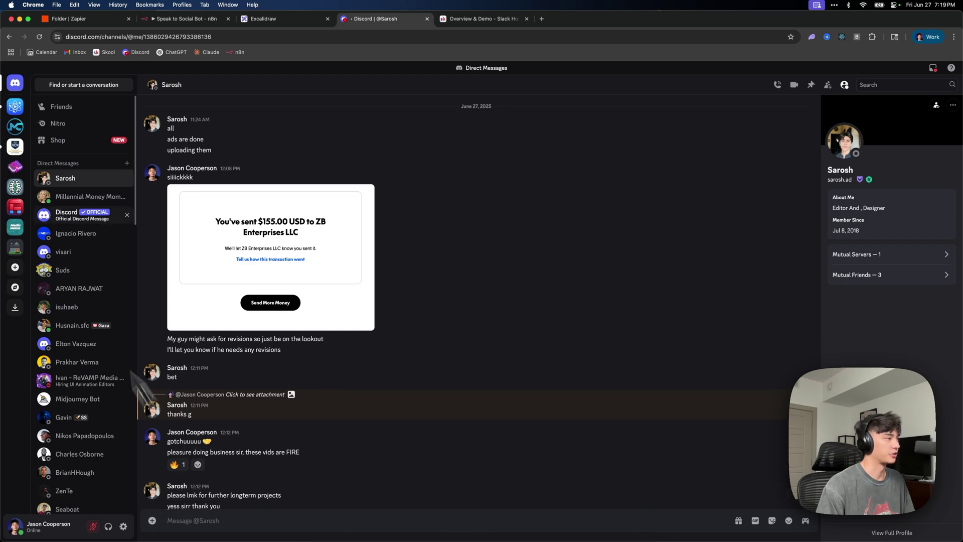
{"action": "left_click", "coordinate": [535, 514]}
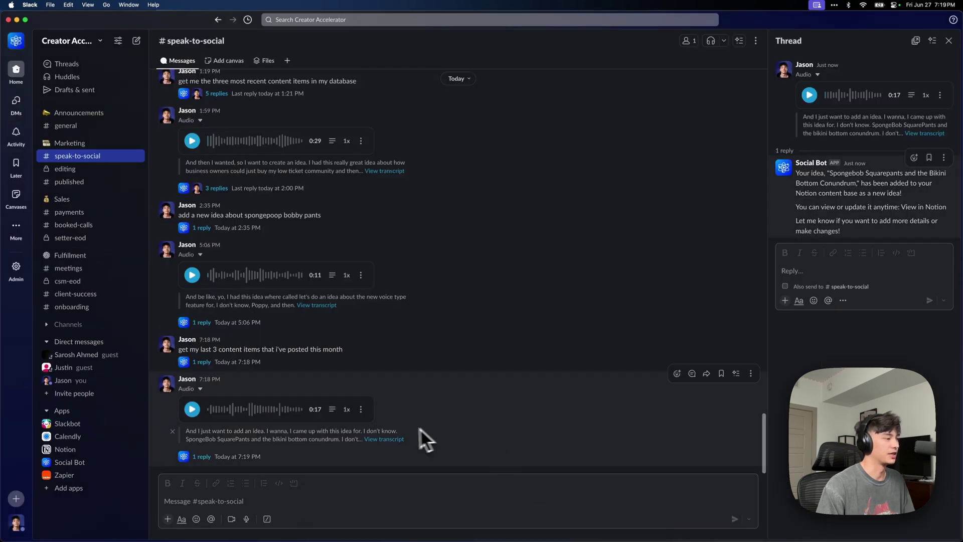
{"action": "left_click", "coordinate": [948, 40]}
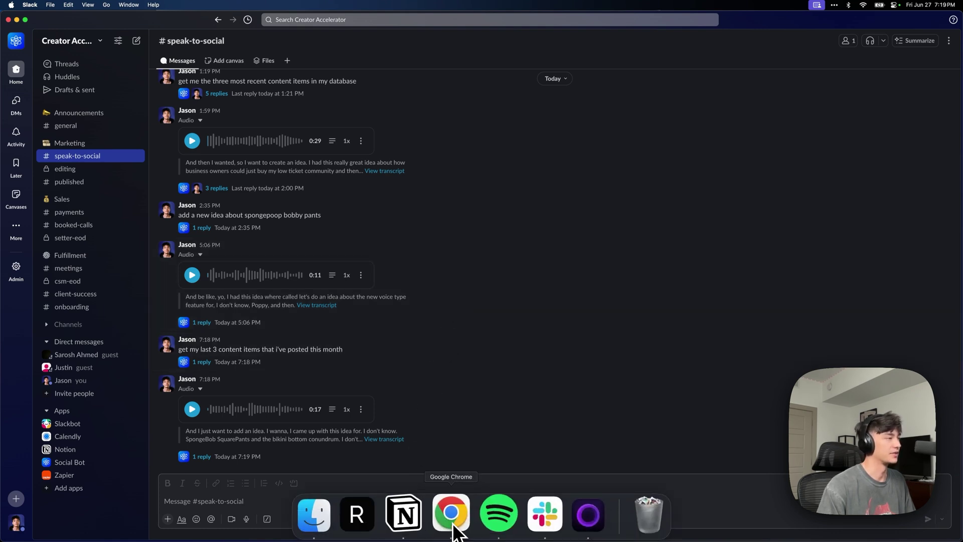
Switch to Chrome, bring up the n8n "Speak to Social Bot" workflow and select all of its nodes
{"action": "left_click", "coordinate": [453, 522]}
{"action": "left_click", "coordinate": [183, 19]}
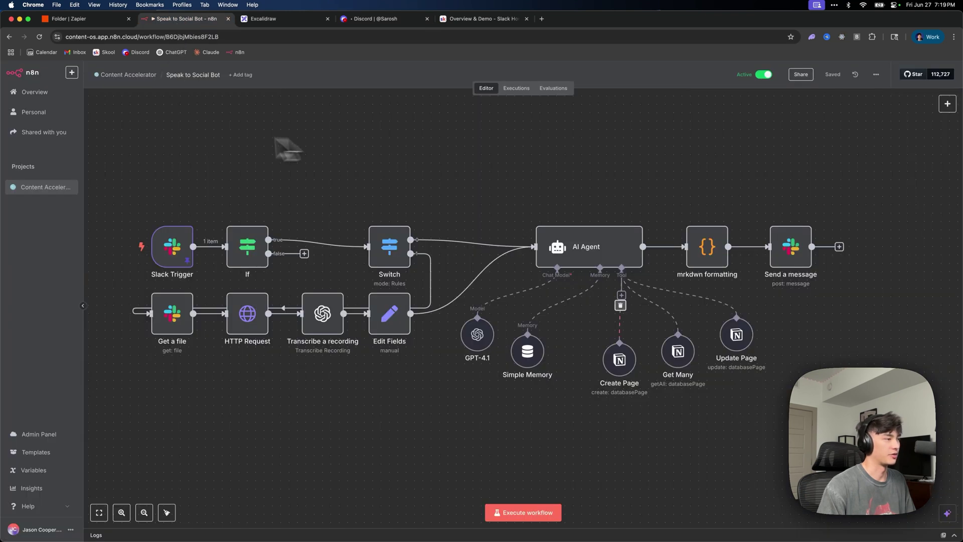
{"action": "left_click_drag", "start_coordinate": [142, 182], "coordinate": [311, 293]}
{"action": "key", "text": "super+a"}
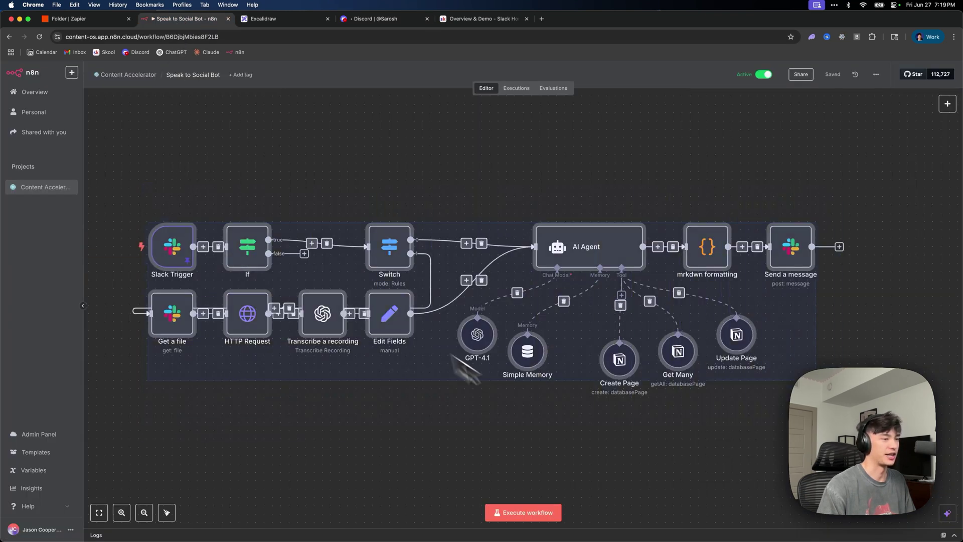
Clear the node selection and highlight the Notion Create Page, Get Many and Update Page tools, leaving nothing selected
{"action": "left_click", "coordinate": [459, 174]}
{"action": "scroll", "coordinate": [523, 182], "scroll_direction": "right", "scroll_amount": 5}
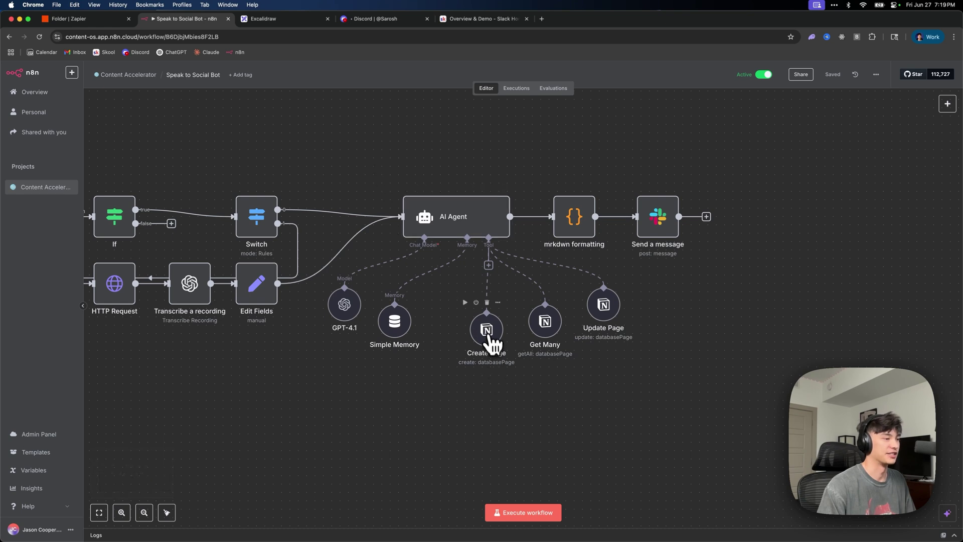
{"action": "left_click_drag", "start_coordinate": [624, 413], "coordinate": [436, 309]}
{"action": "left_click", "coordinate": [770, 290]}
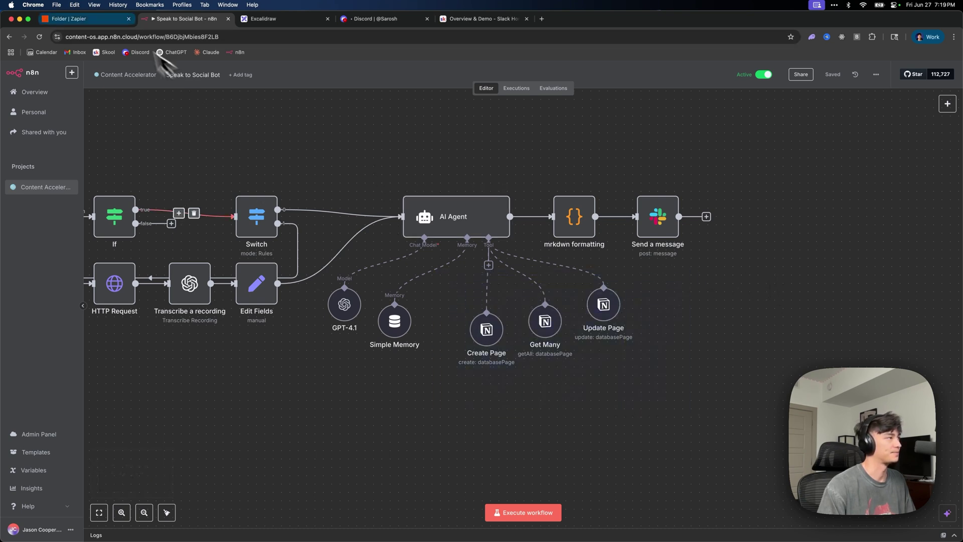
Switch to Slack, open the published channel and highlight the New YouTube Video Posted message about the Poppy AI Review video
{"action": "left_click", "coordinate": [534, 512]}
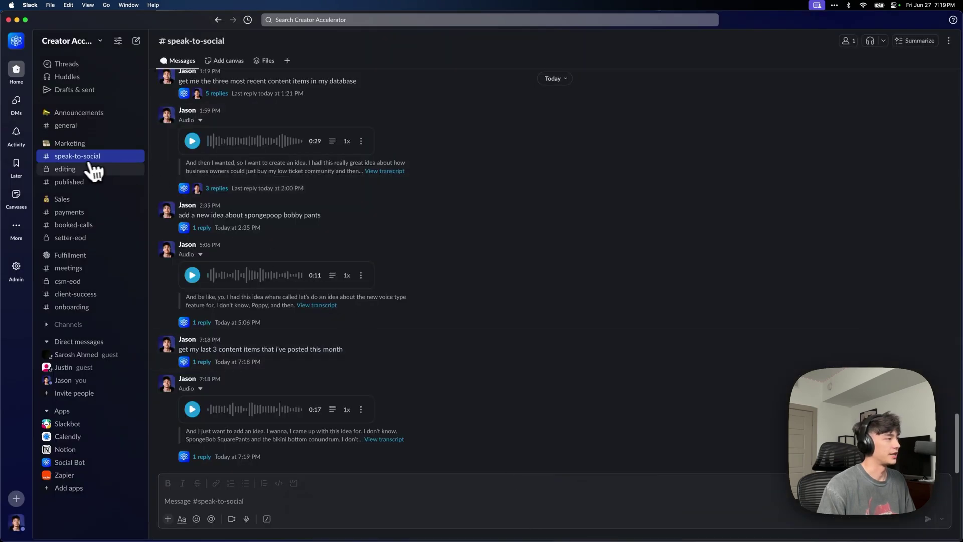
{"action": "left_click", "coordinate": [72, 183]}
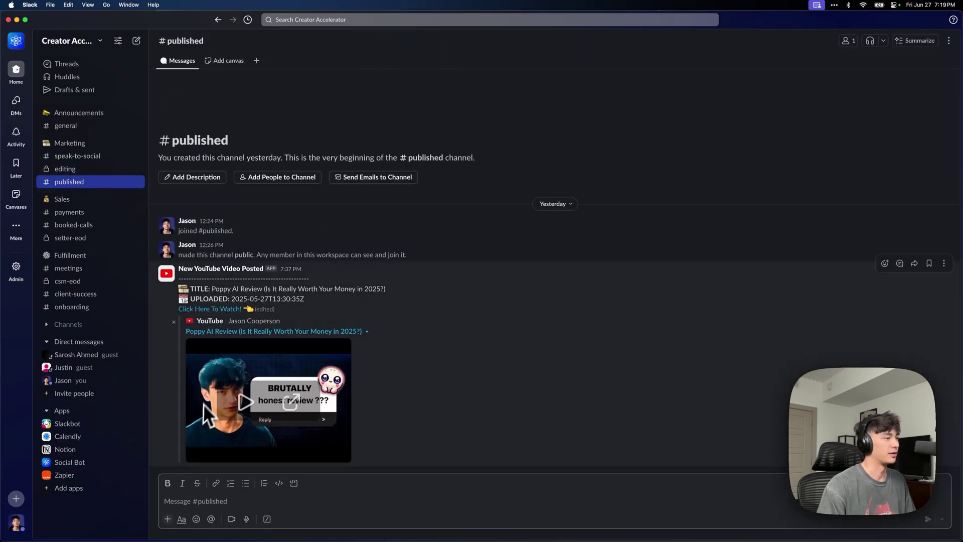
{"action": "left_click_drag", "start_coordinate": [398, 344], "coordinate": [179, 260]}
{"action": "left_click", "coordinate": [443, 297]}
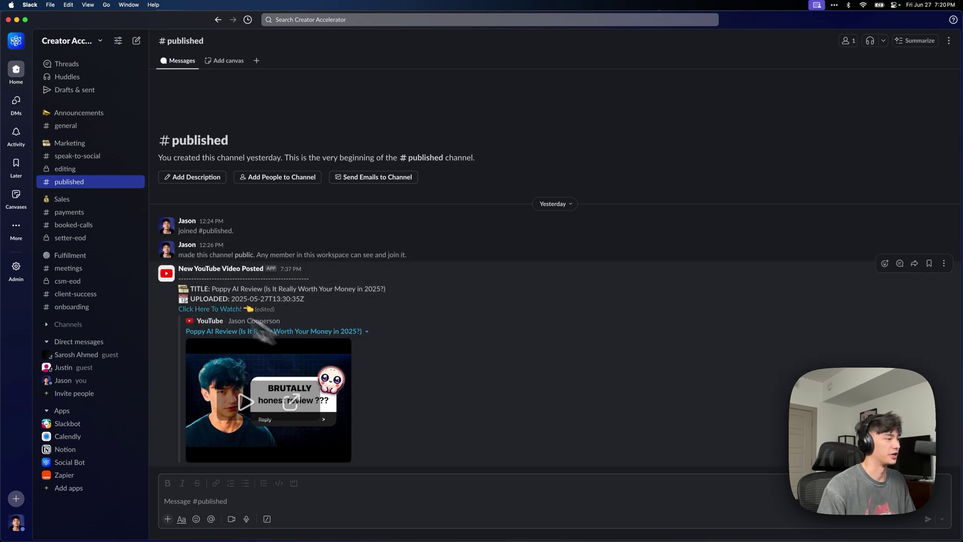
{"action": "left_click_drag", "start_coordinate": [180, 295], "coordinate": [362, 335]}
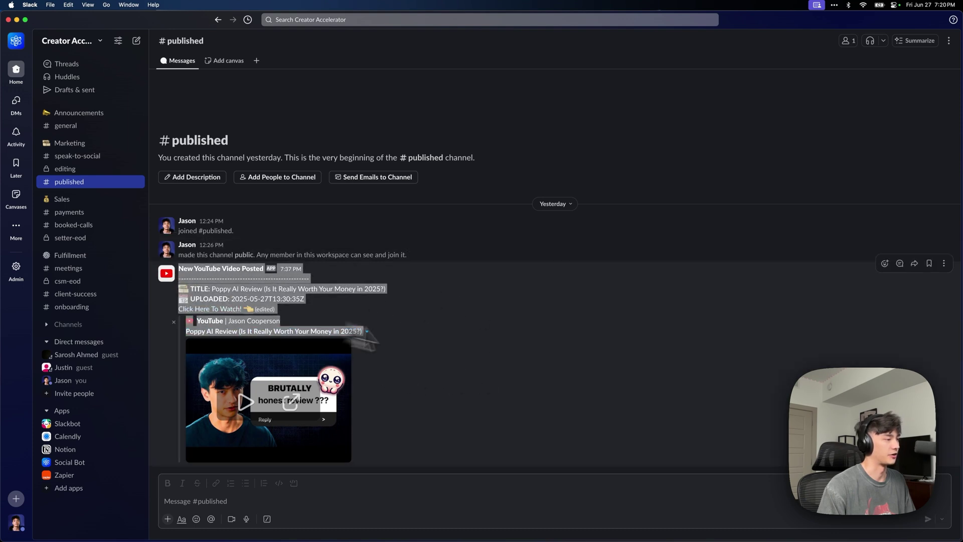
{"action": "left_click", "coordinate": [444, 333]}
Open the payments channel and highlight Payments Bot's failed payment alert and its latest succeeded payment alert
{"action": "left_click", "coordinate": [70, 212]}
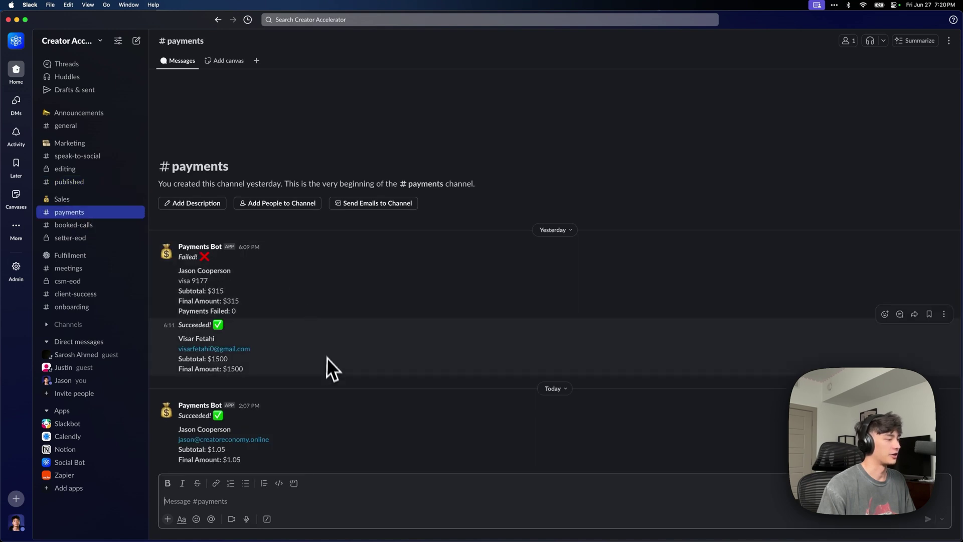
{"action": "left_click_drag", "start_coordinate": [177, 254], "coordinate": [336, 305]}
{"action": "left_click", "coordinate": [343, 274]}
{"action": "left_click_drag", "start_coordinate": [204, 423], "coordinate": [332, 454]}
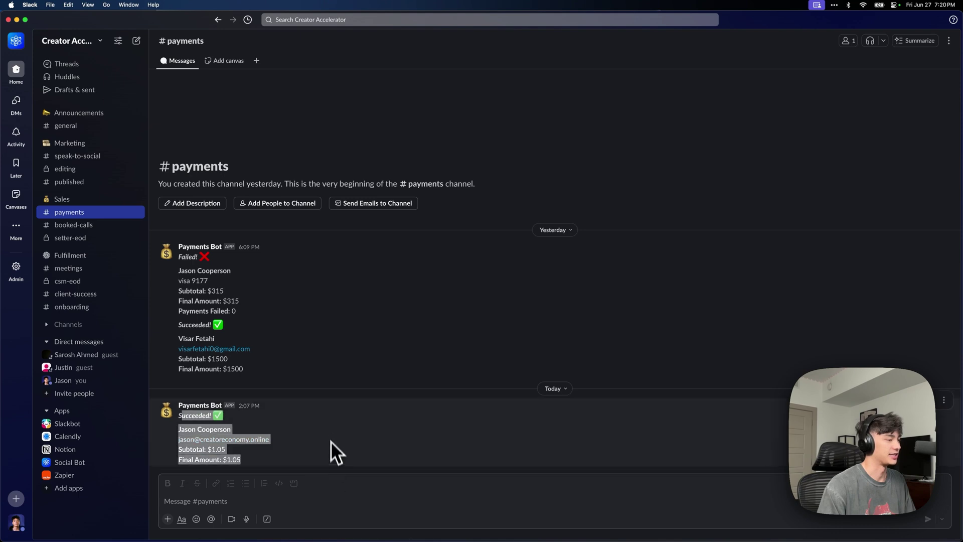
{"action": "left_click", "coordinate": [332, 441]}
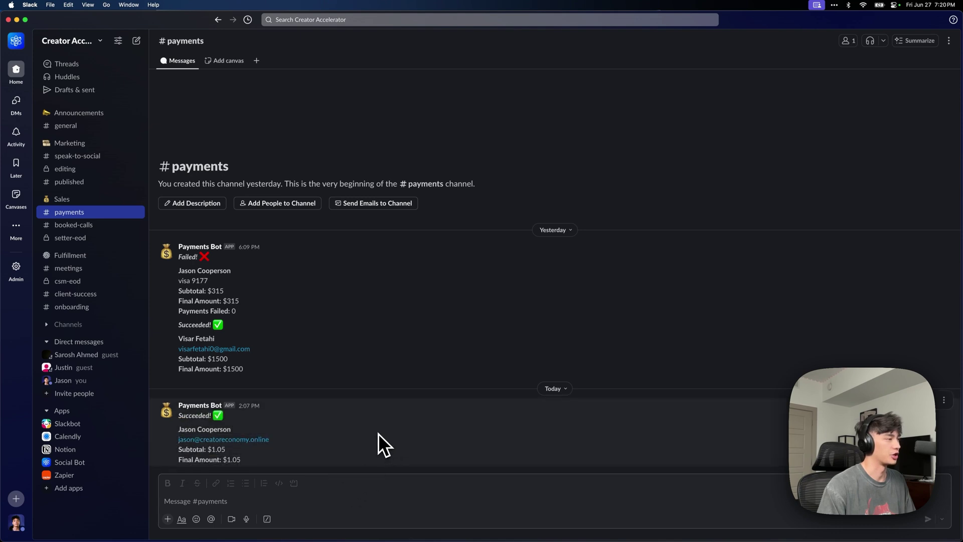
Switch to Chrome and highlight the Content Accelerator checkout details on the Whop page
{"action": "key", "text": "super+Tab"}
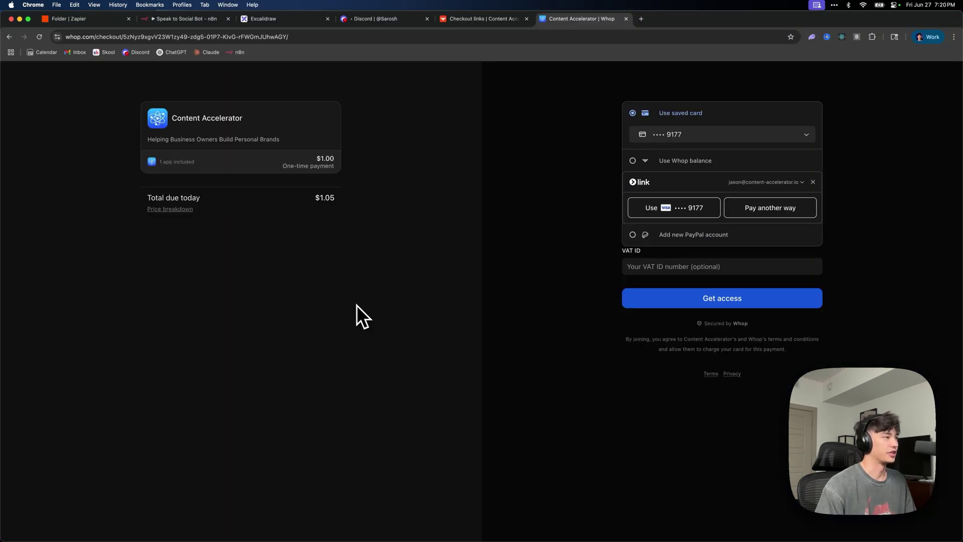
{"action": "left_click_drag", "start_coordinate": [133, 96], "coordinate": [737, 257]}
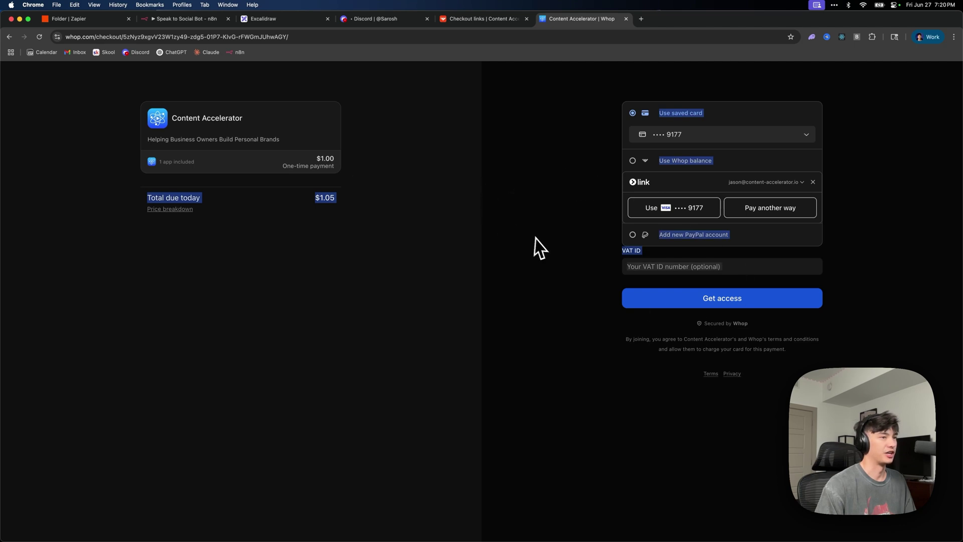
{"action": "left_click", "coordinate": [423, 309]}
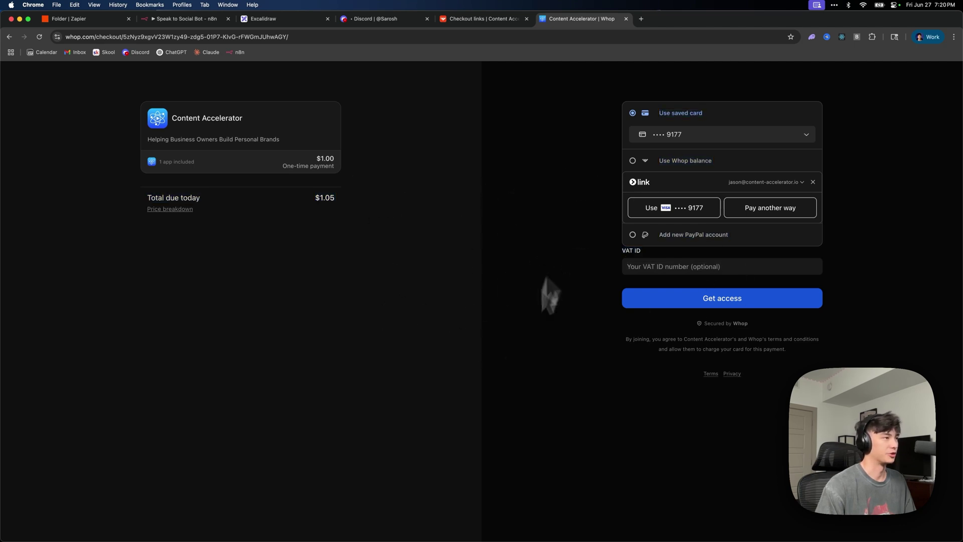
Return to Slack's payments channel and highlight today's succeeded payment alert
{"action": "mouse_move", "coordinate": [477, 525]}
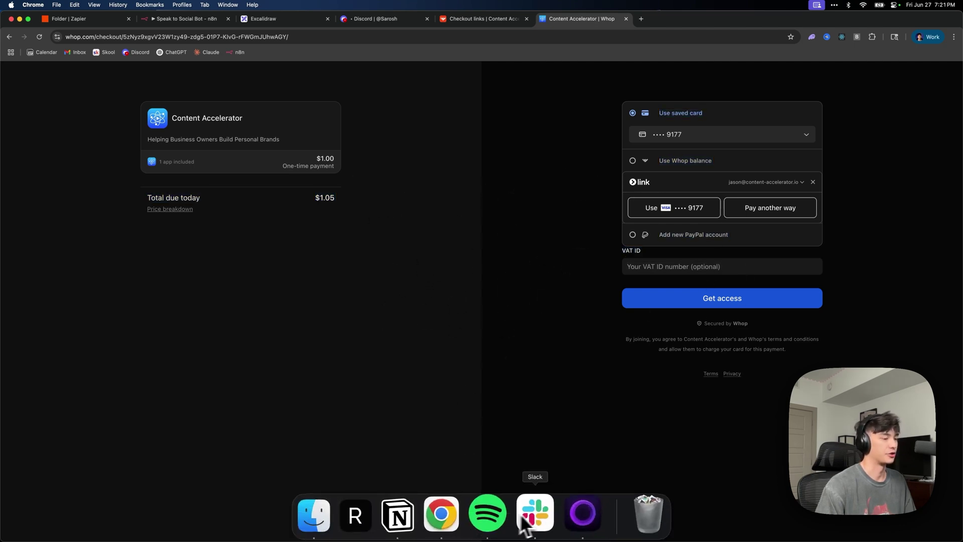
{"action": "left_click", "coordinate": [535, 516]}
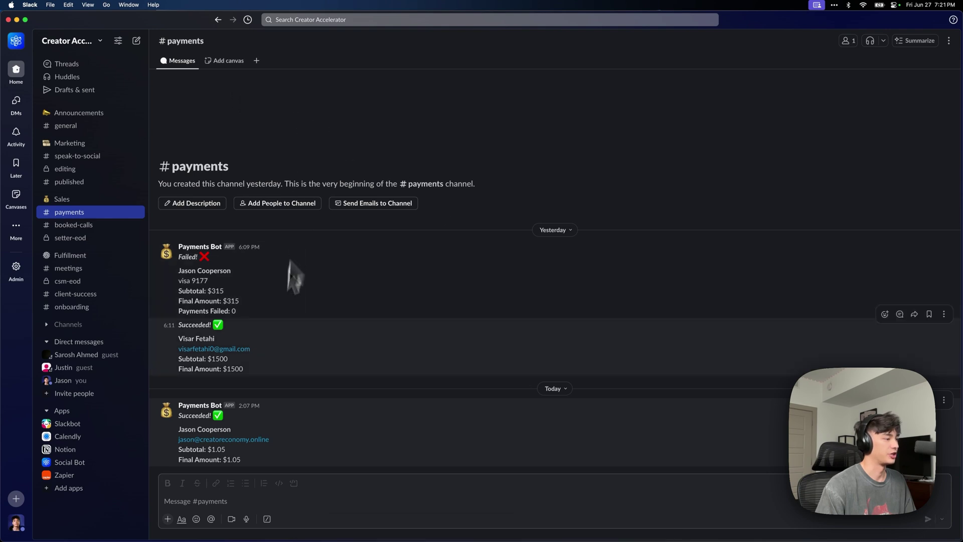
{"action": "left_click_drag", "start_coordinate": [189, 417], "coordinate": [353, 455]}
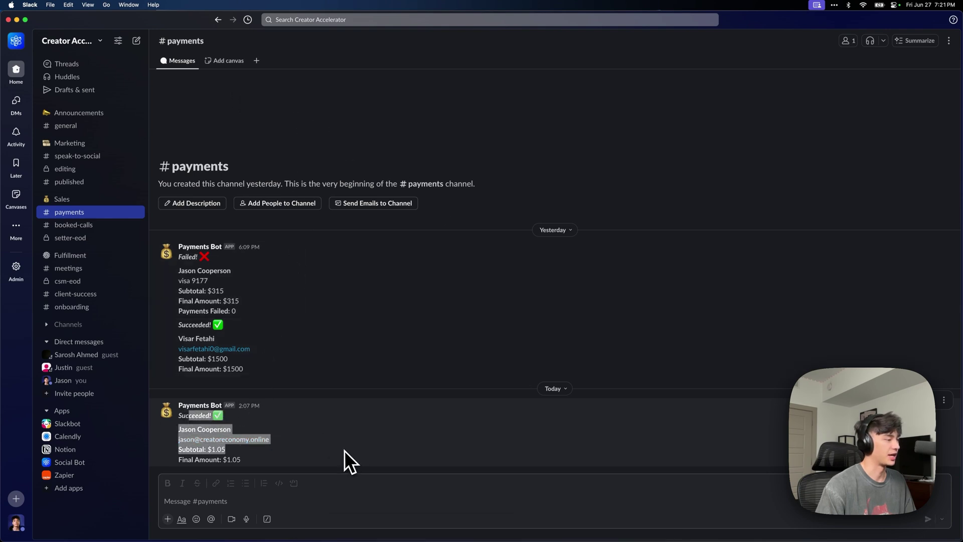
{"action": "left_click", "coordinate": [344, 450]}
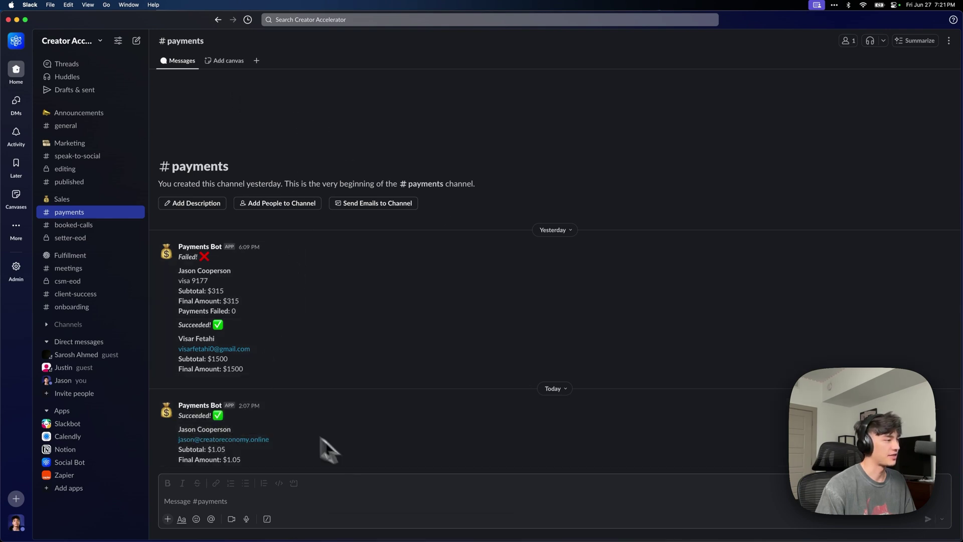
Open the onboarding channel and highlight the latest OB Form Submission message
{"action": "left_click", "coordinate": [83, 311]}
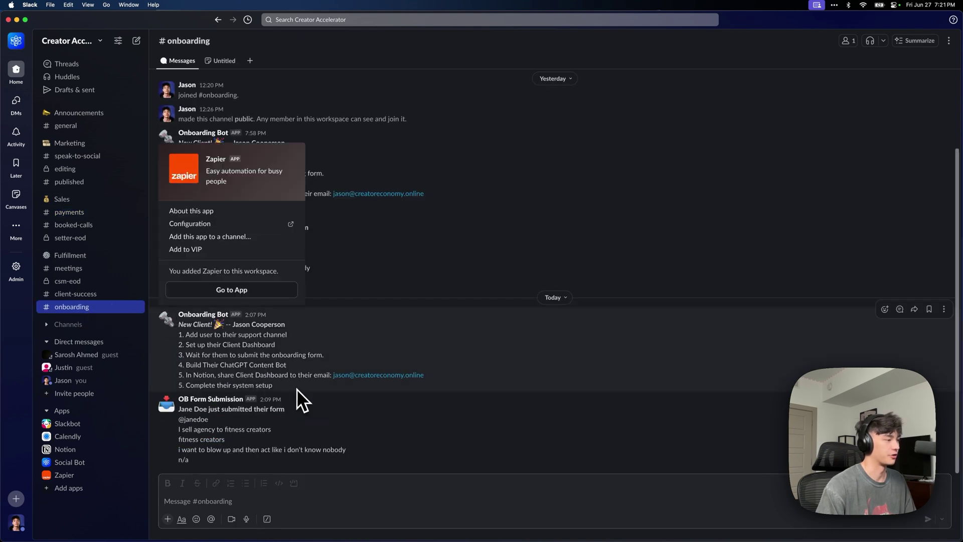
{"action": "left_click_drag", "start_coordinate": [297, 389], "coordinate": [445, 455]}
{"action": "left_click", "coordinate": [430, 447]}
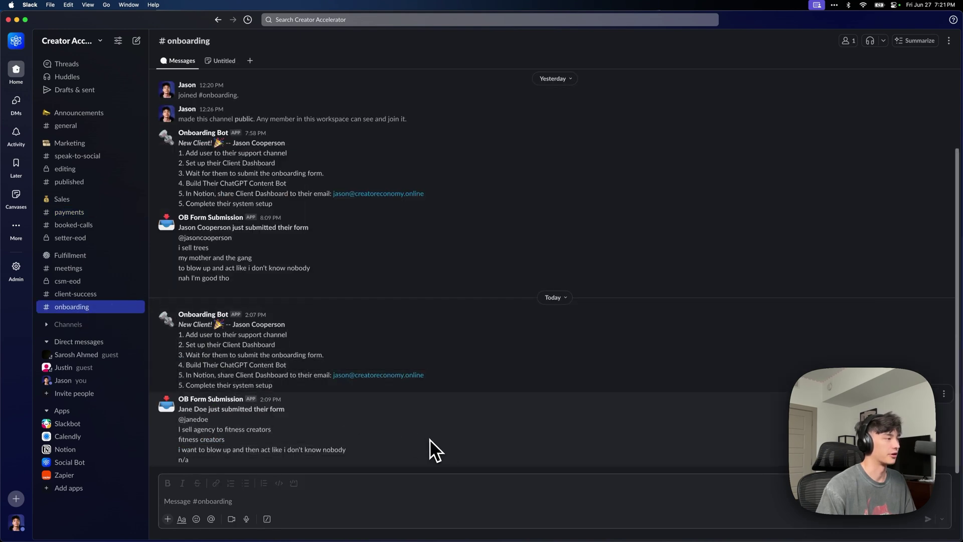
Open the booked-calls channel, and switch to Chrome to look through the filled-in Calendly strategy call form
{"action": "left_click", "coordinate": [99, 215]}
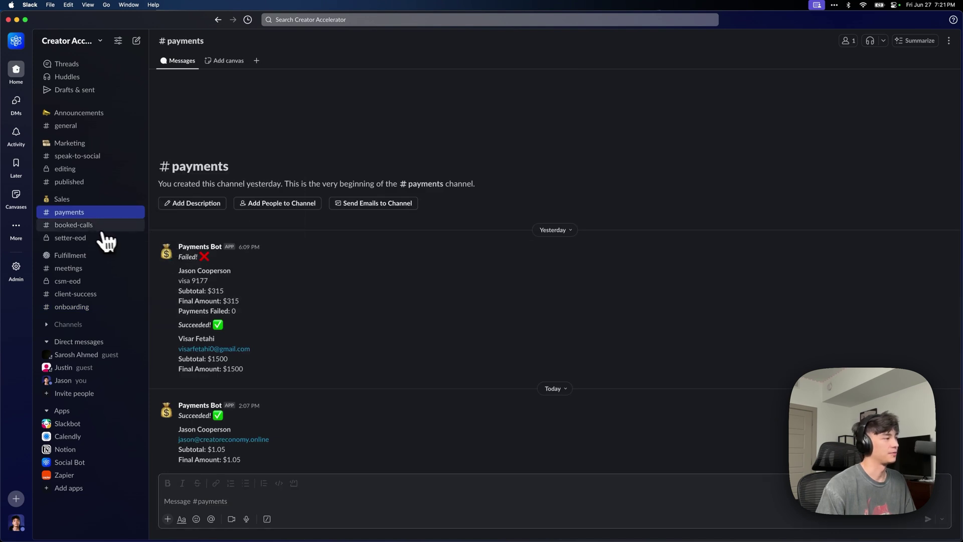
{"action": "left_click", "coordinate": [95, 230]}
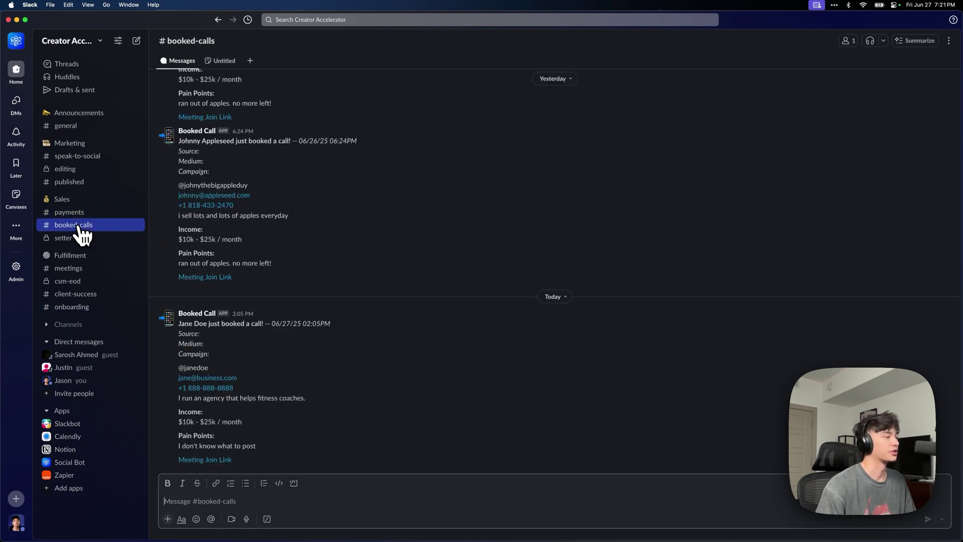
{"action": "left_click", "coordinate": [450, 517]}
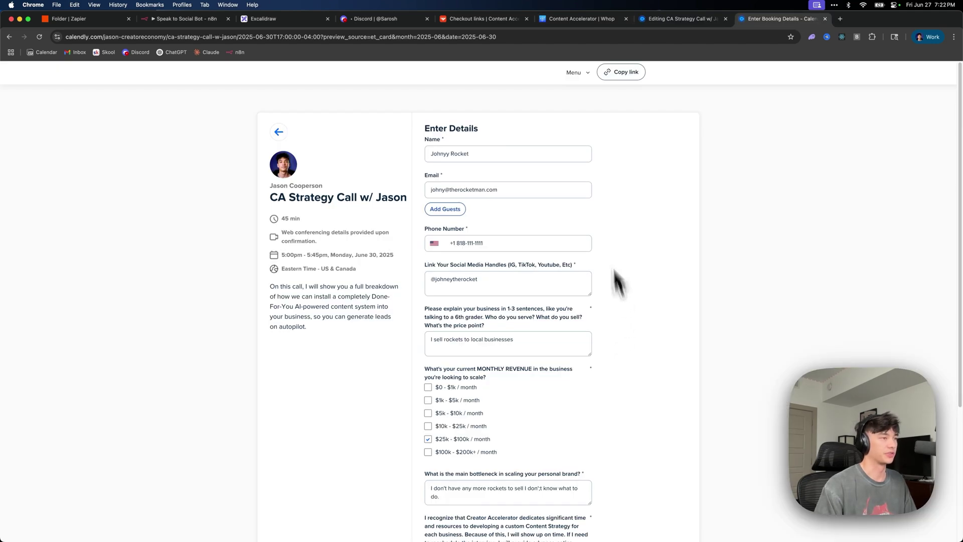
{"action": "scroll", "coordinate": [622, 301], "scroll_direction": "down", "scroll_amount": 2}
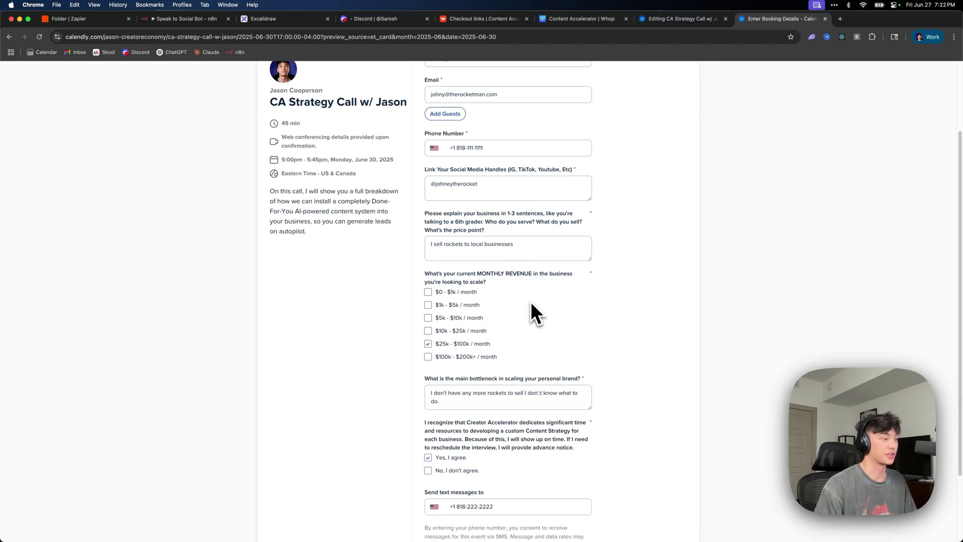
{"action": "scroll", "coordinate": [530, 301], "scroll_direction": "up", "scroll_amount": 2}
{"action": "scroll", "coordinate": [489, 211], "scroll_direction": "down", "scroll_amount": 4}
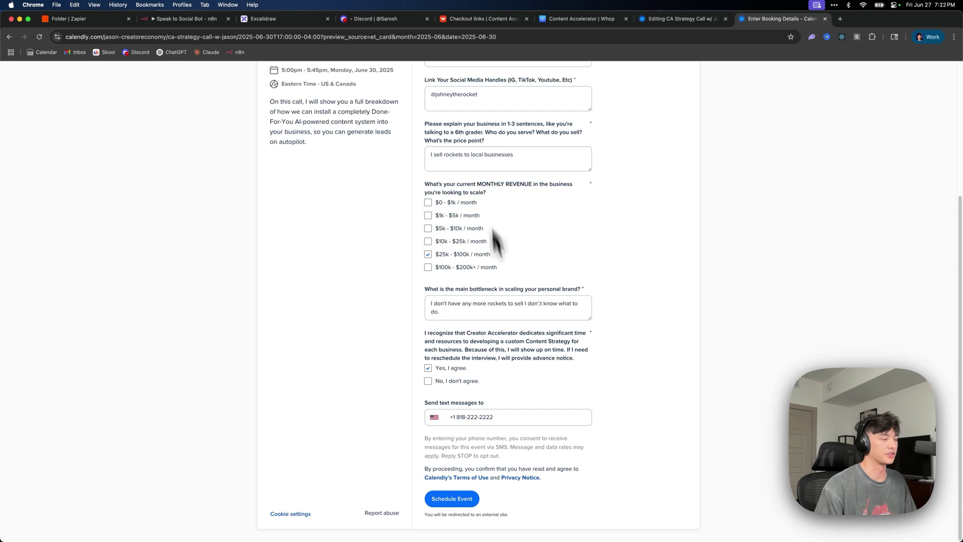
{"action": "scroll", "coordinate": [486, 326], "scroll_direction": "up", "scroll_amount": 5}
Check the name, email and phone number in the booking form, and schedule the event
{"action": "left_click", "coordinate": [426, 153]}
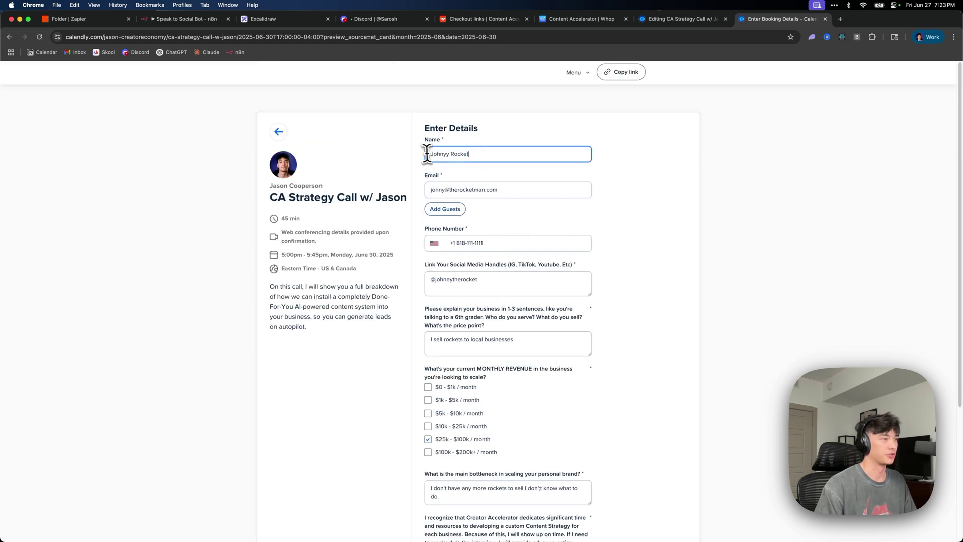
{"action": "left_click_drag", "start_coordinate": [498, 191], "coordinate": [426, 190]}
{"action": "left_click", "coordinate": [537, 221]}
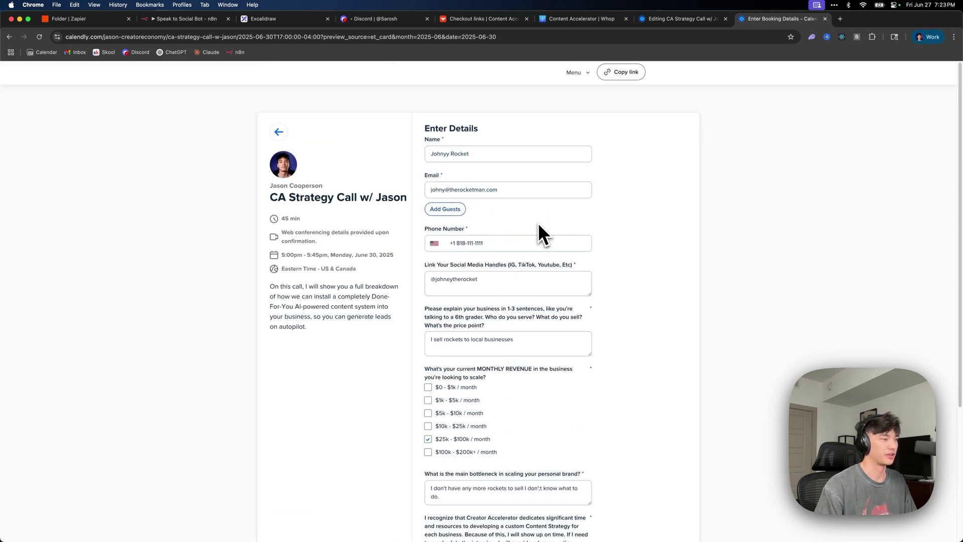
{"action": "scroll", "coordinate": [502, 251], "scroll_direction": "down", "scroll_amount": 3}
{"action": "scroll", "coordinate": [485, 397], "scroll_direction": "down", "scroll_amount": 3}
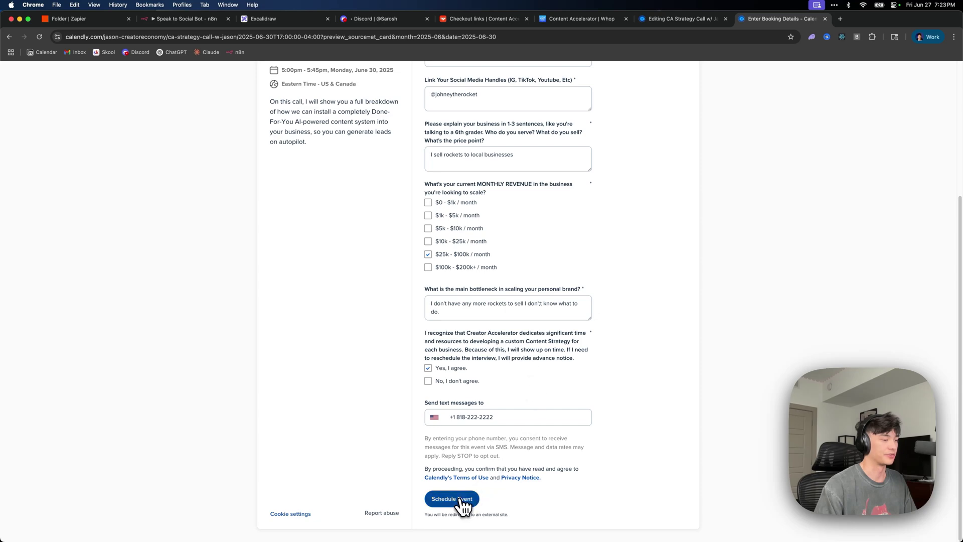
{"action": "scroll", "coordinate": [399, 263], "scroll_direction": "up", "scroll_amount": 5}
{"action": "left_click_drag", "start_coordinate": [499, 243], "coordinate": [451, 245]}
{"action": "scroll", "coordinate": [534, 295], "scroll_direction": "down", "scroll_amount": 5}
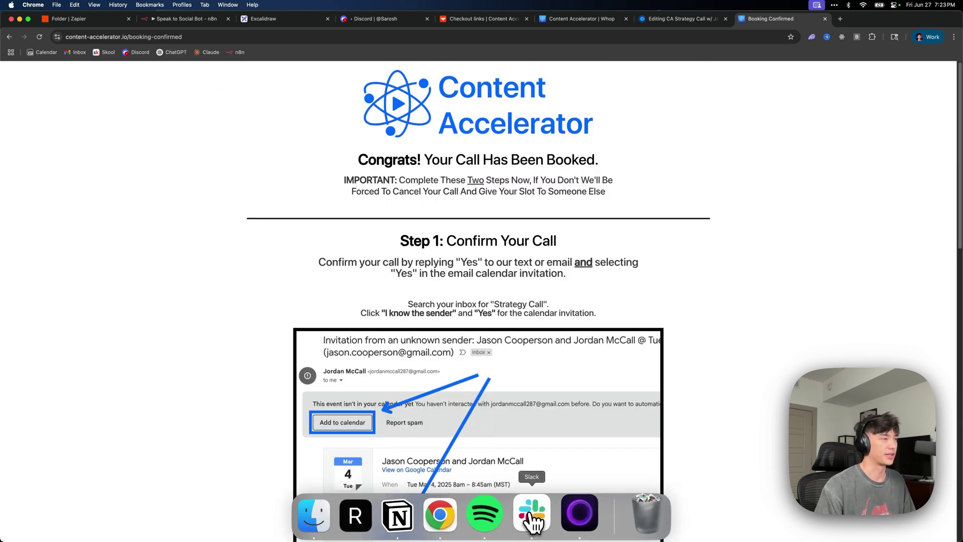
Highlight the call-booked confirmation text on the Booking Confirmed page and switch back to Slack's booked-calls channel
{"action": "left_click_drag", "start_coordinate": [523, 179], "coordinate": [560, 244]}
{"action": "mouse_move", "coordinate": [524, 528]}
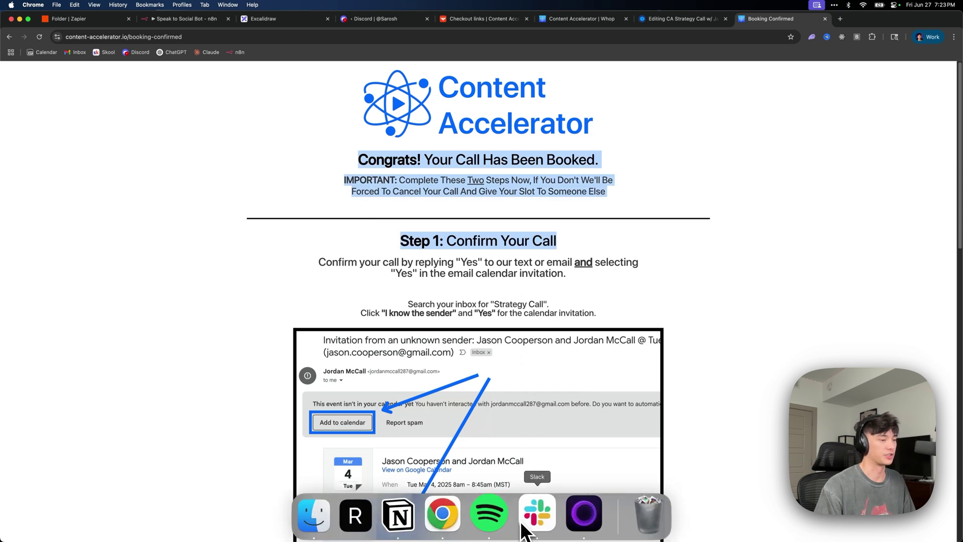
{"action": "left_click", "coordinate": [527, 521]}
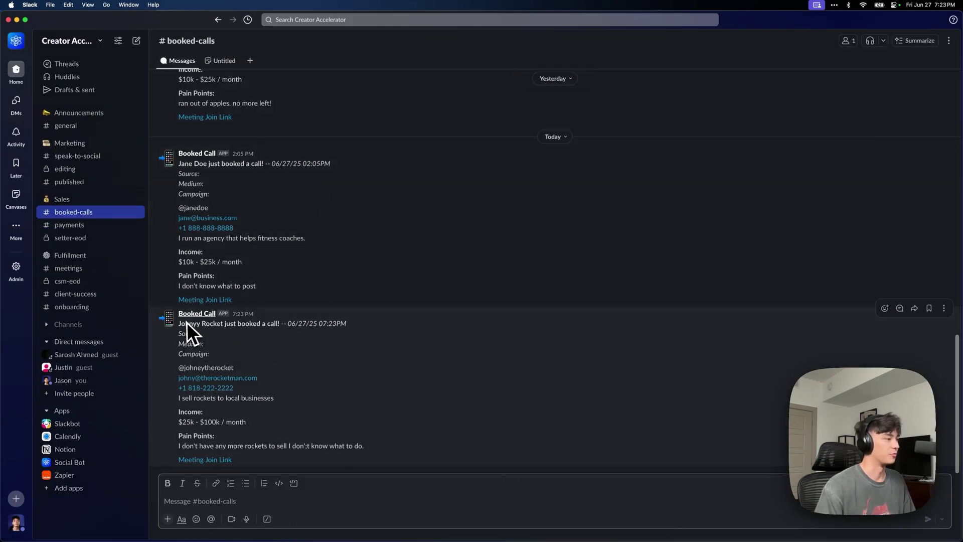
Highlight the headline of the newest Booked Call message, from the invitee's name through the booking time
{"action": "left_click_drag", "start_coordinate": [180, 323], "coordinate": [288, 322]}
{"action": "left_click", "coordinate": [273, 332]}
{"action": "left_click_drag", "start_coordinate": [182, 324], "coordinate": [347, 325]}
{"action": "left_click", "coordinate": [277, 336]}
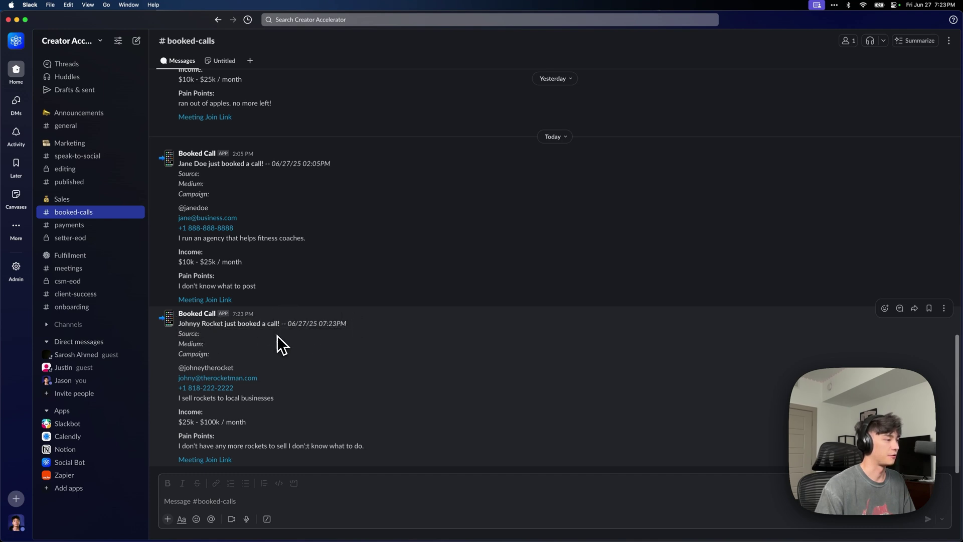
Highlight the Source, Medium and Campaign lines of the newest Booked Call message
{"action": "left_click_drag", "start_coordinate": [185, 335], "coordinate": [246, 360]}
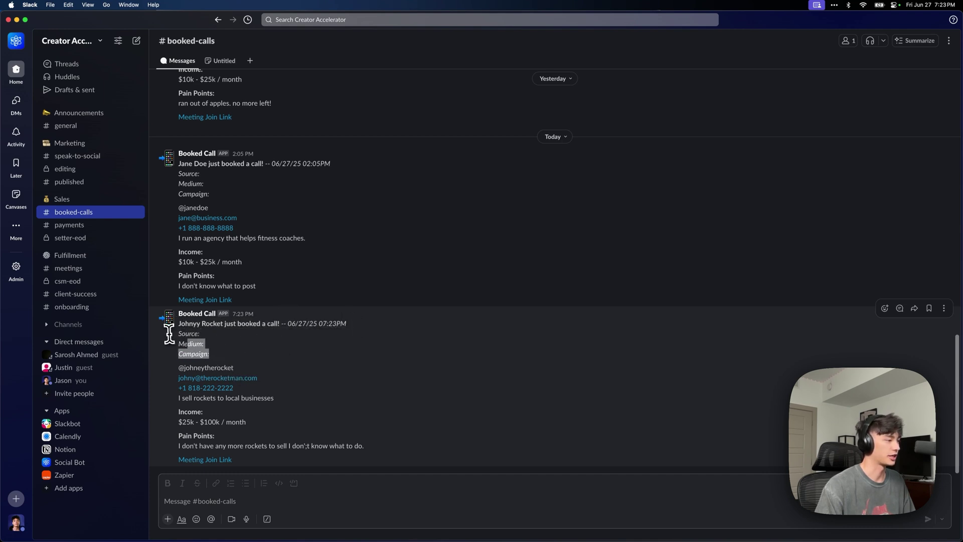
{"action": "left_click_drag", "start_coordinate": [206, 340], "coordinate": [179, 332]}
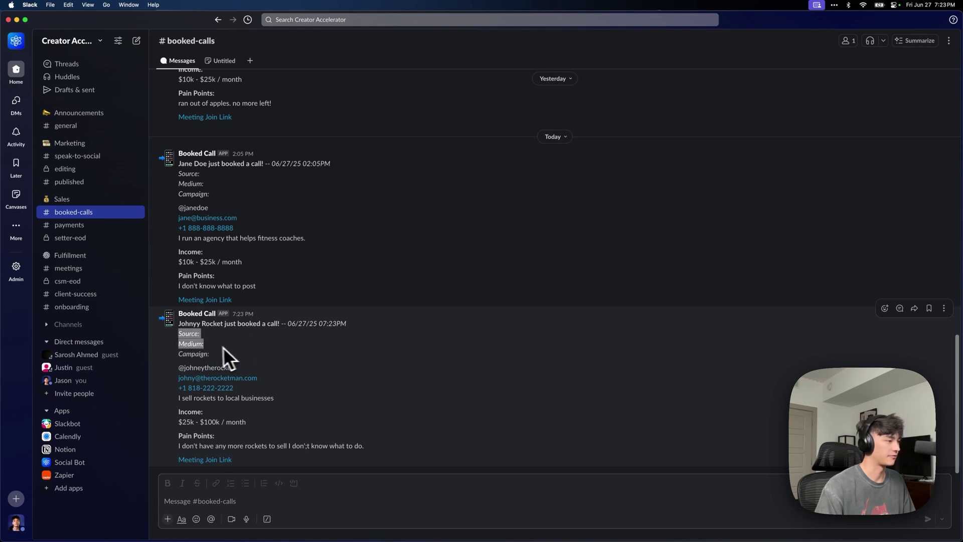
{"action": "left_click_drag", "start_coordinate": [212, 347], "coordinate": [229, 359]}
{"action": "left_click", "coordinate": [190, 356]}
{"action": "triple_click", "coordinate": [236, 360]}
{"action": "left_click", "coordinate": [275, 367]}
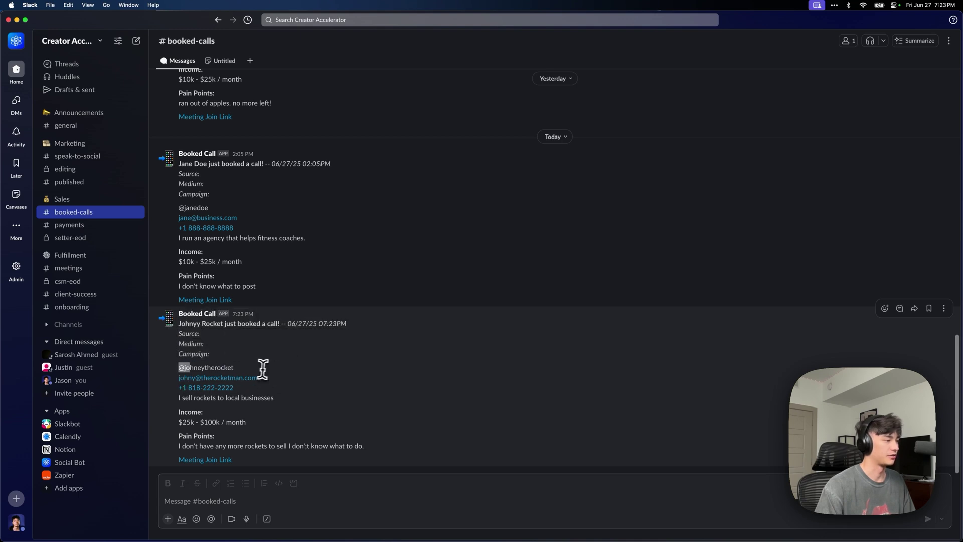
Highlight the social media handle and the Pain Points answer in the newest Booked Call message
{"action": "left_click_drag", "start_coordinate": [257, 369], "coordinate": [236, 367]}
{"action": "left_click", "coordinate": [274, 405]}
{"action": "left_click_drag", "start_coordinate": [179, 434], "coordinate": [265, 445]}
{"action": "left_click", "coordinate": [266, 441]}
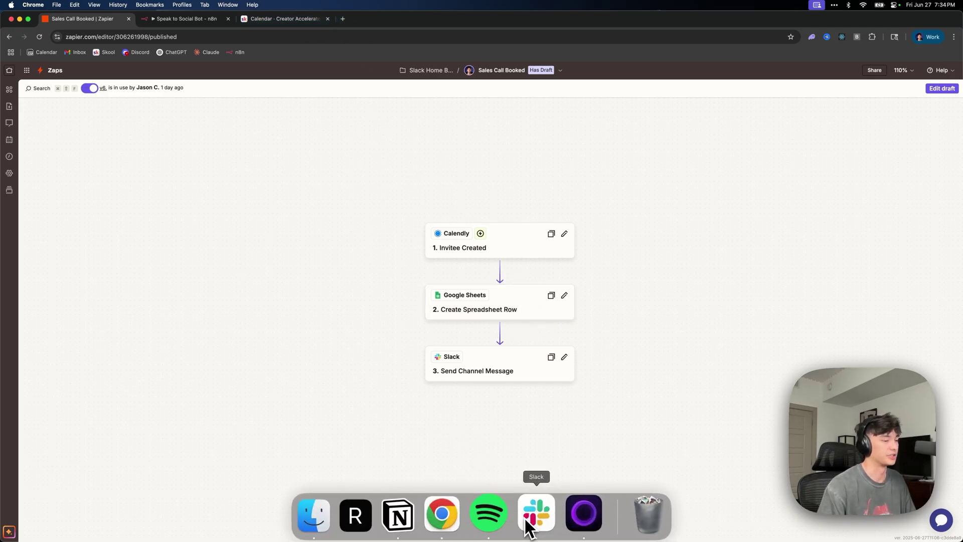
Switch to Slack, highlight the messages in the Sales channel, and return to the Sales Call Booked Zap in Chrome
{"action": "left_click", "coordinate": [525, 516]}
{"action": "left_click", "coordinate": [73, 225]}
{"action": "left_click_drag", "start_coordinate": [431, 451], "coordinate": [251, 89]}
{"action": "left_click", "coordinate": [451, 516]}
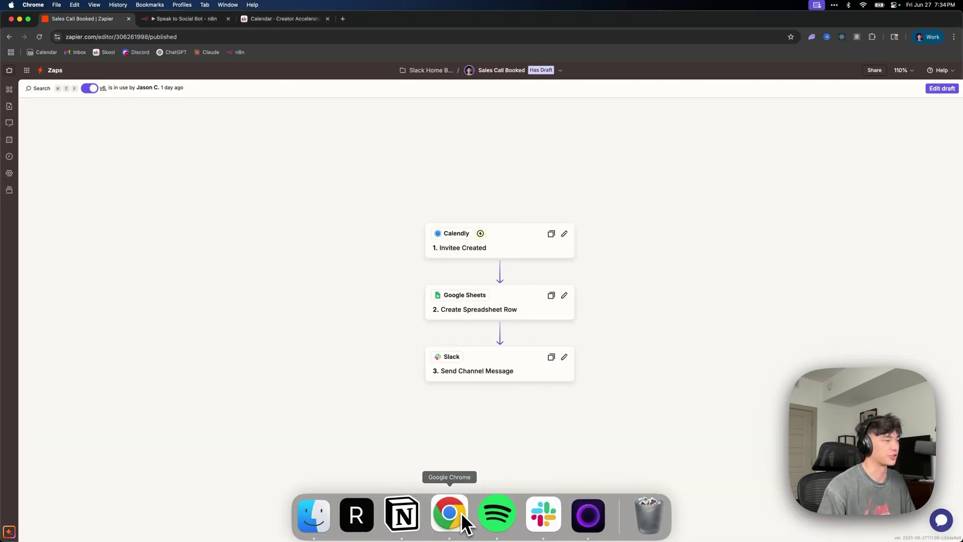
Open the CA Lead Form Database spreadsheet from the recent files in Google Sheets
{"action": "left_click", "coordinate": [343, 20]}
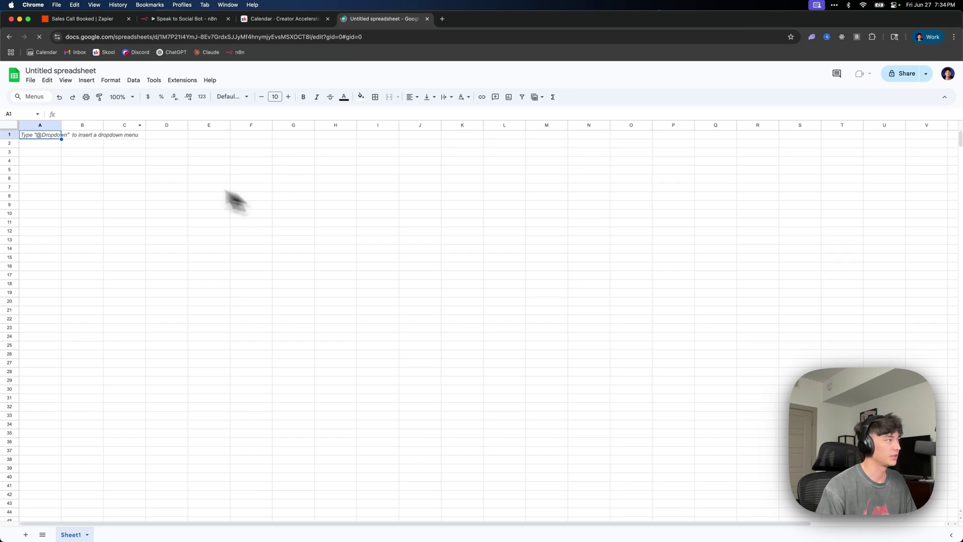
{"action": "left_click", "coordinate": [14, 75]}
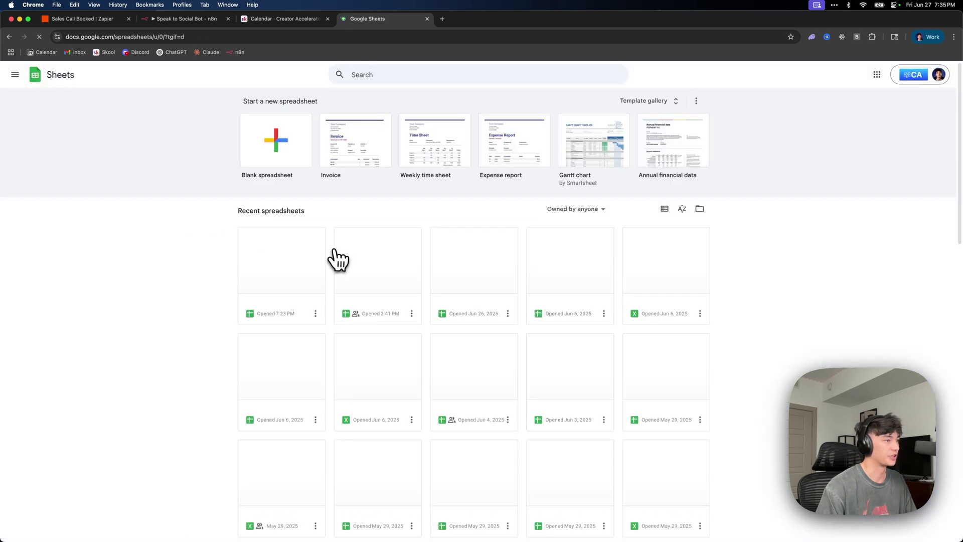
{"action": "left_click", "coordinate": [304, 266]}
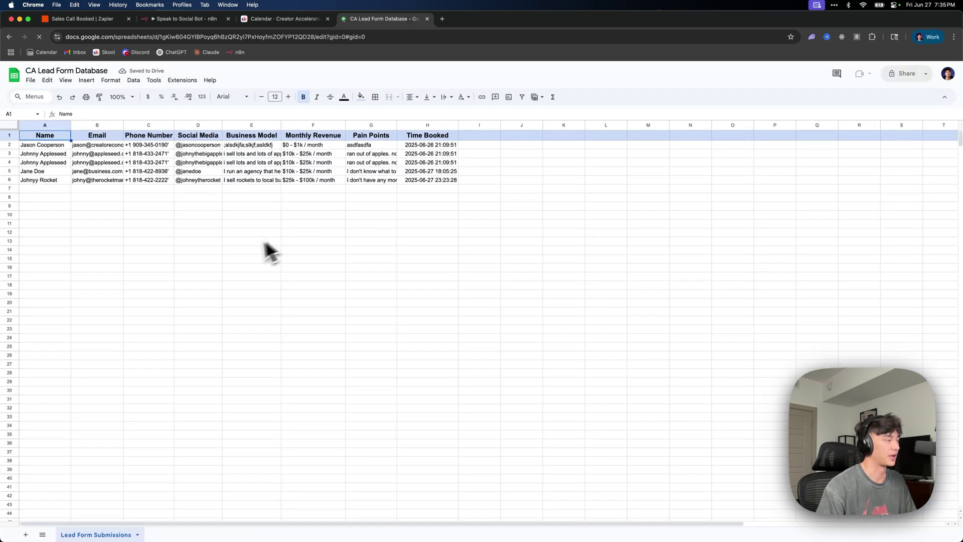
{"action": "left_click", "coordinate": [181, 233]}
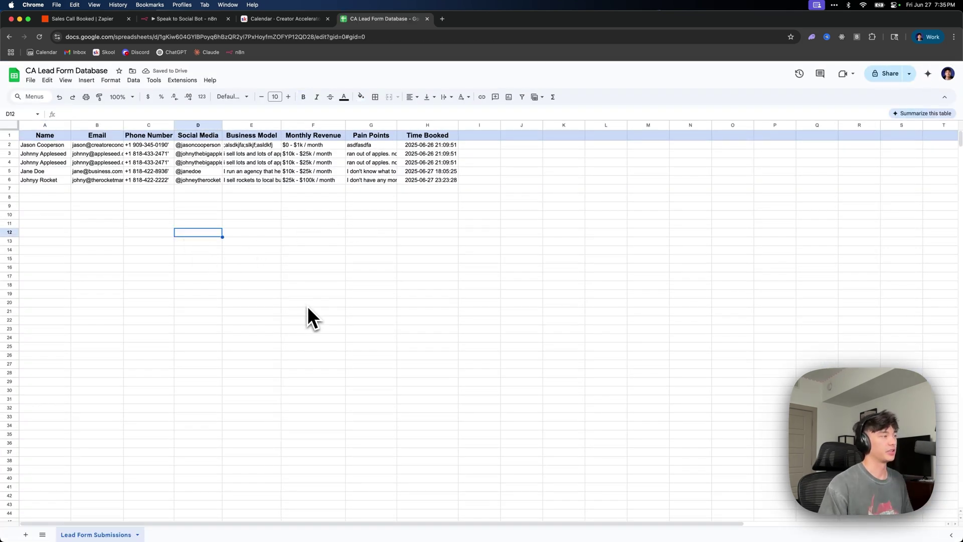
Highlight the lead entries below the header row in the Lead Form Submissions sheet, then clear the highlight
{"action": "left_click", "coordinate": [11, 144]}
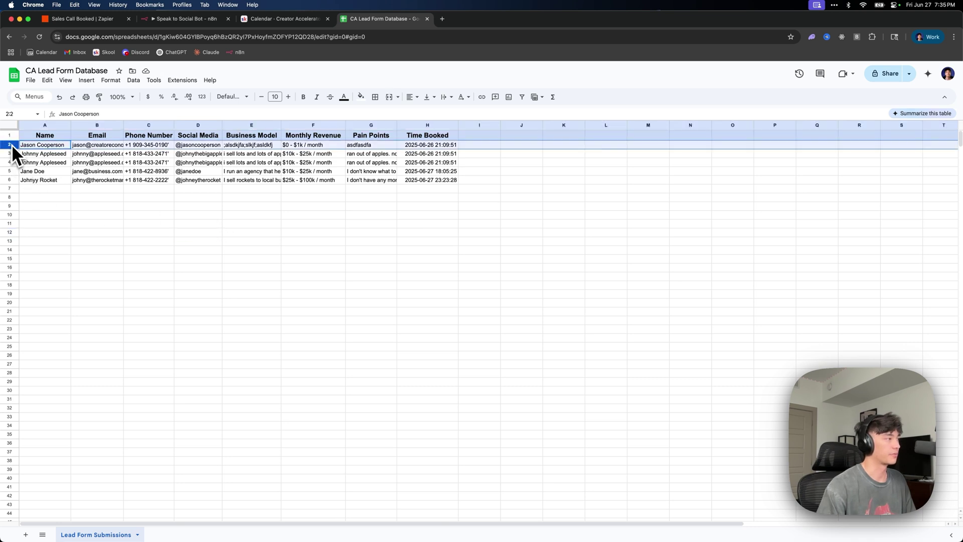
{"action": "left_click_drag", "start_coordinate": [56, 145], "coordinate": [531, 235]}
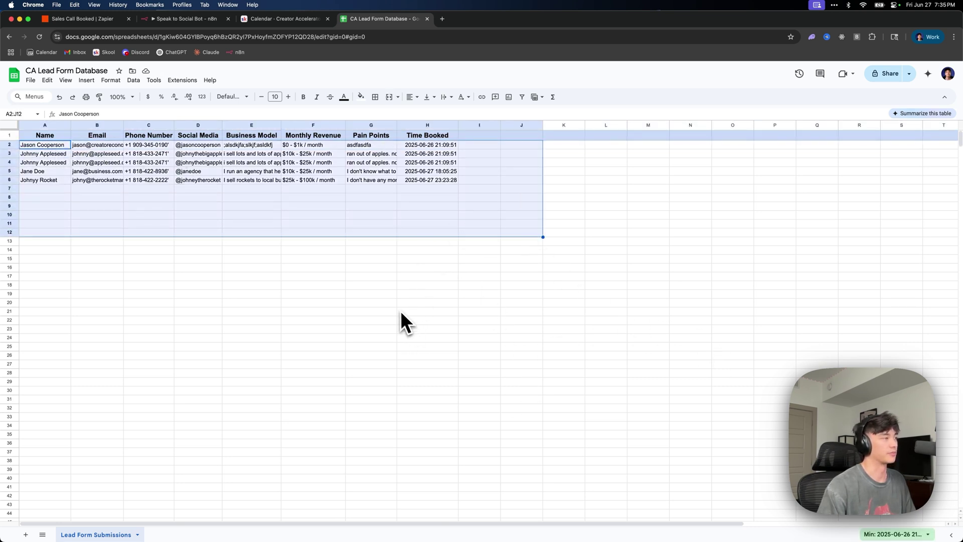
{"action": "left_click_drag", "start_coordinate": [391, 304], "coordinate": [392, 322]}
Download the Lead Form Submissions sheet as a Comma Separated Values (.csv) file
{"action": "left_click", "coordinate": [30, 80]}
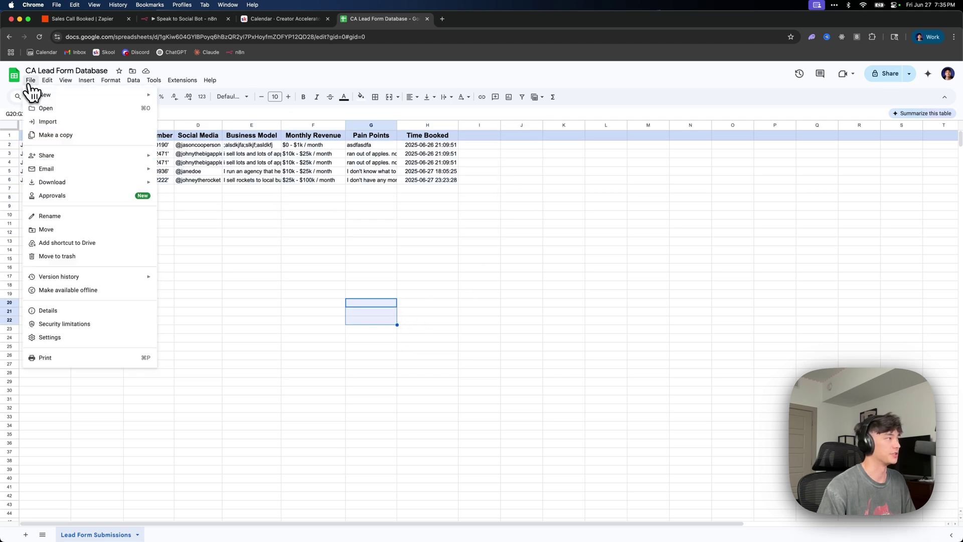
{"action": "mouse_move", "coordinate": [64, 181]}
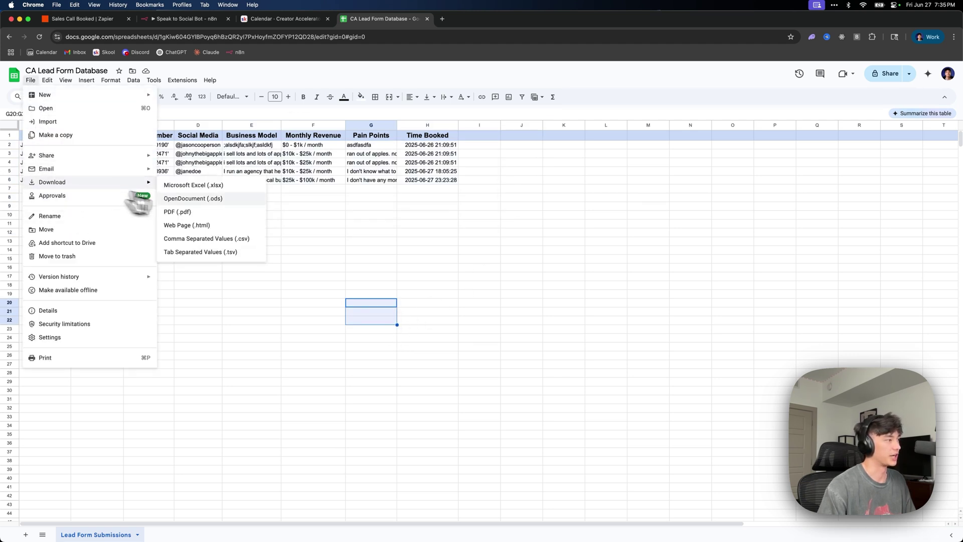
{"action": "left_click", "coordinate": [226, 239]}
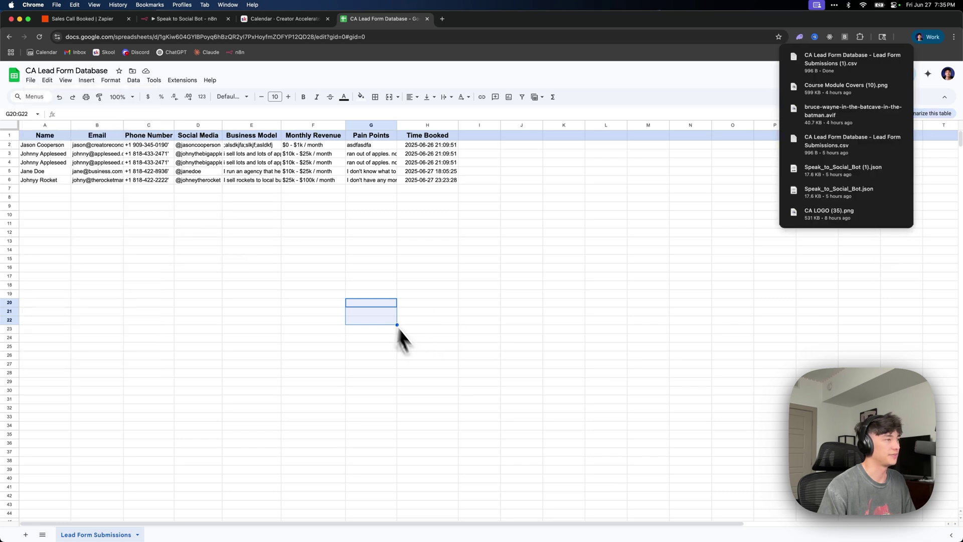
Open ChatGPT and attach the downloaded CA Lead Form Database - Lead Form Submissions (1).csv file to a new chat
{"action": "left_click", "coordinate": [442, 18]}
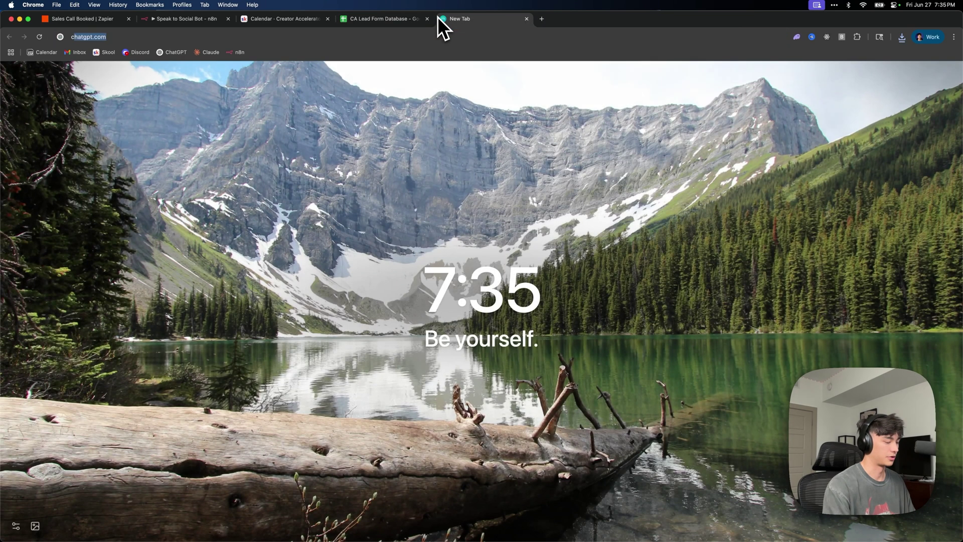
{"action": "key", "text": "Return"}
{"action": "left_click", "coordinate": [392, 277]}
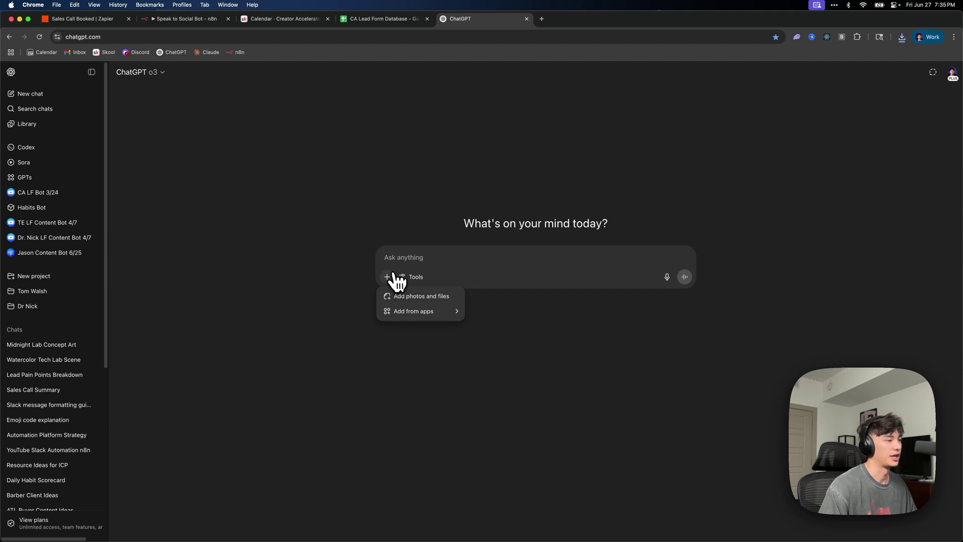
{"action": "left_click", "coordinate": [418, 300]}
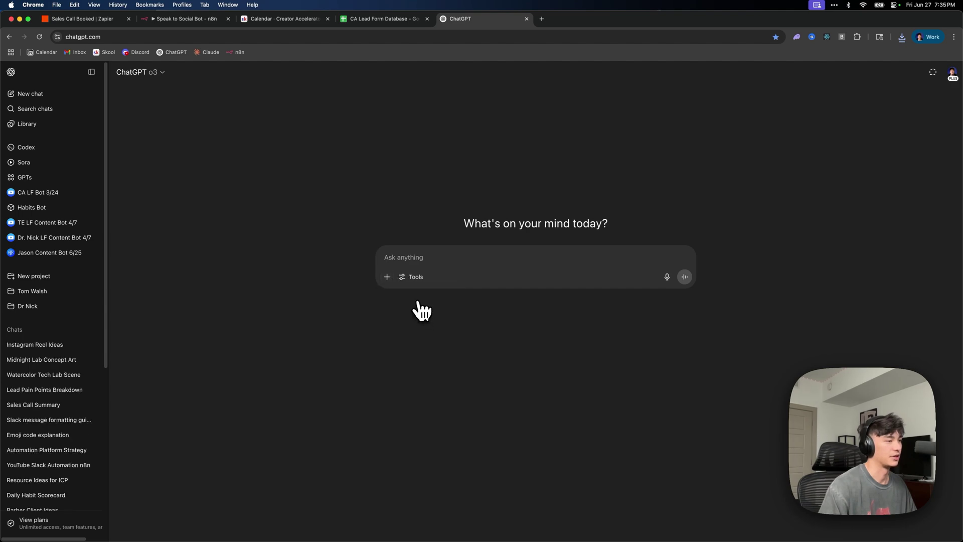
{"action": "left_click", "coordinate": [244, 208]}
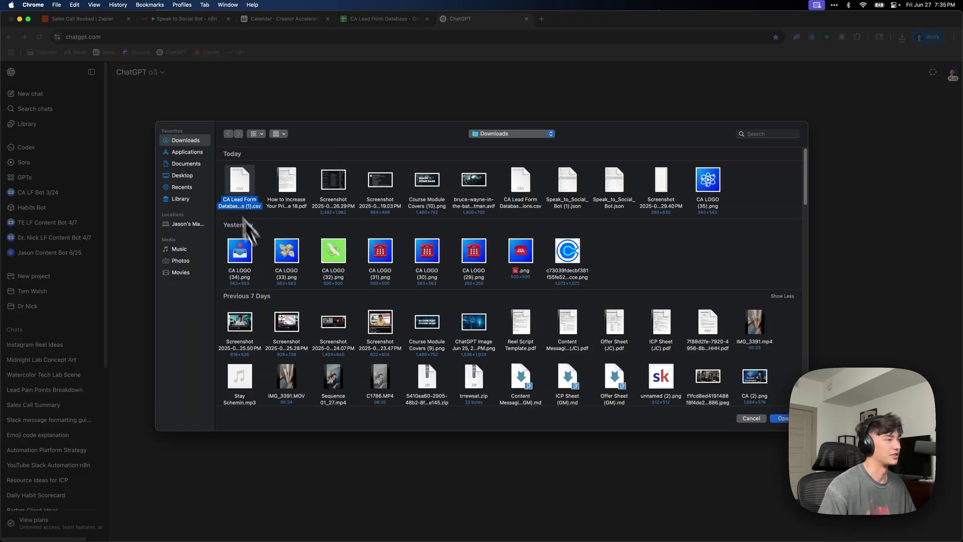
{"action": "left_click", "coordinate": [779, 418]}
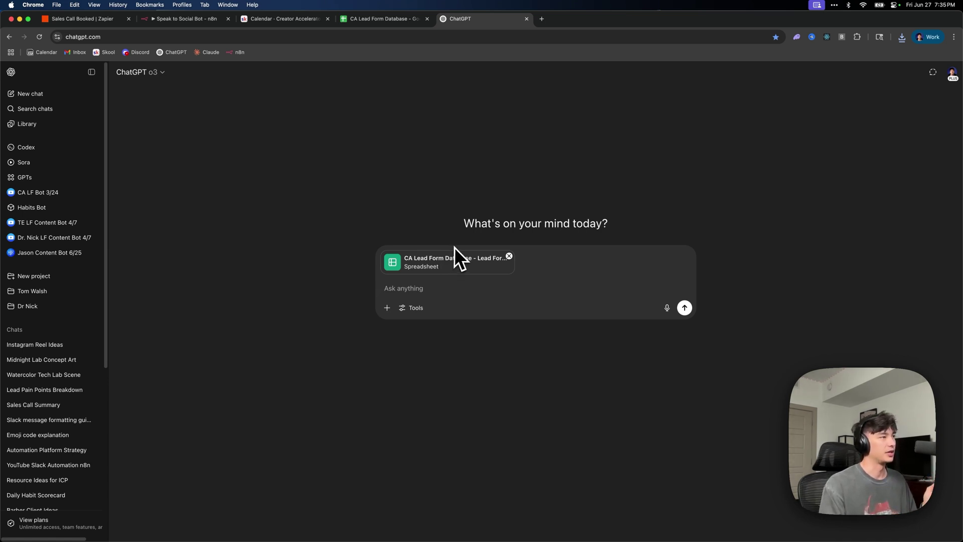
In Slack's setter-eod channel, highlight an earlier report and open the report form linked in the Setter EOD Report Form canvas
{"action": "left_click", "coordinate": [104, 21]}
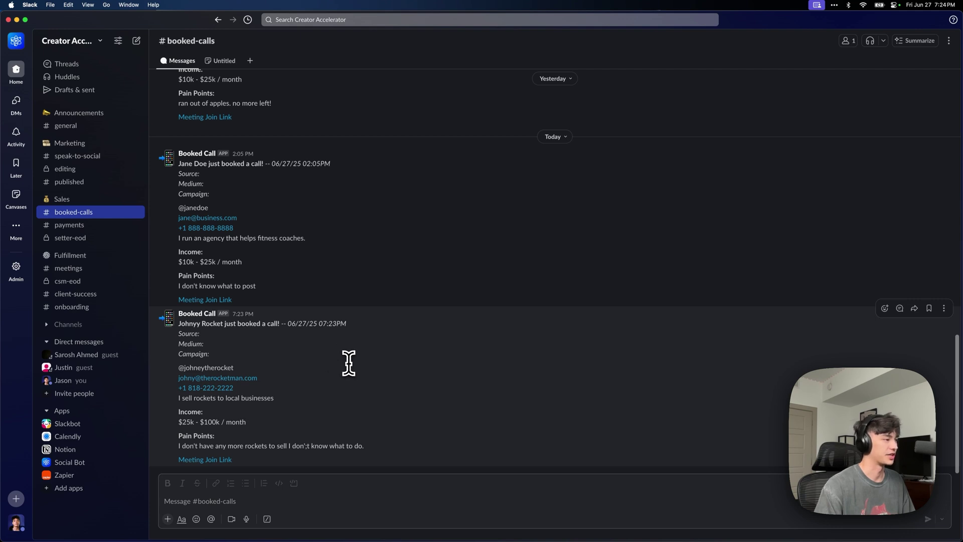
{"action": "left_click", "coordinate": [79, 241]}
{"action": "left_click_drag", "start_coordinate": [189, 281], "coordinate": [311, 347]}
{"action": "left_click", "coordinate": [244, 63]}
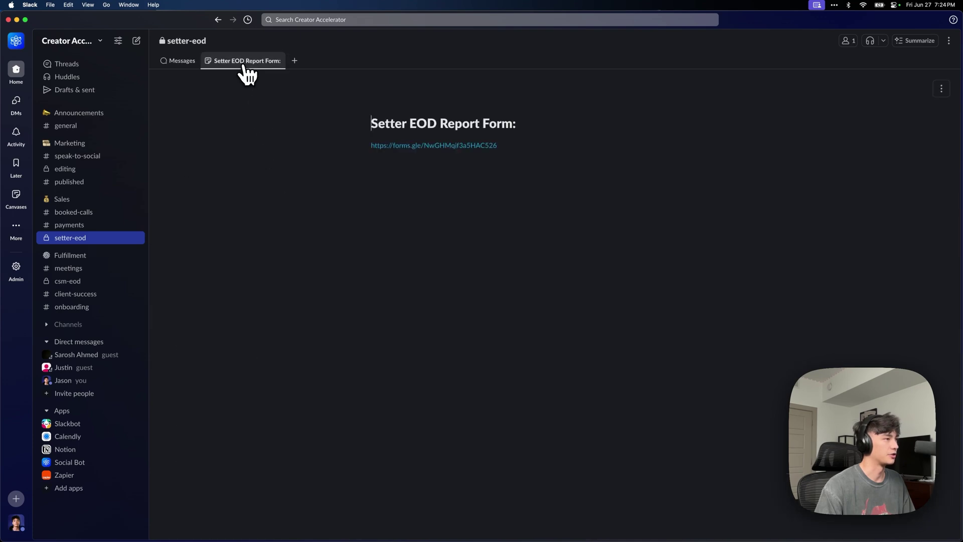
{"action": "left_click", "coordinate": [384, 146]}
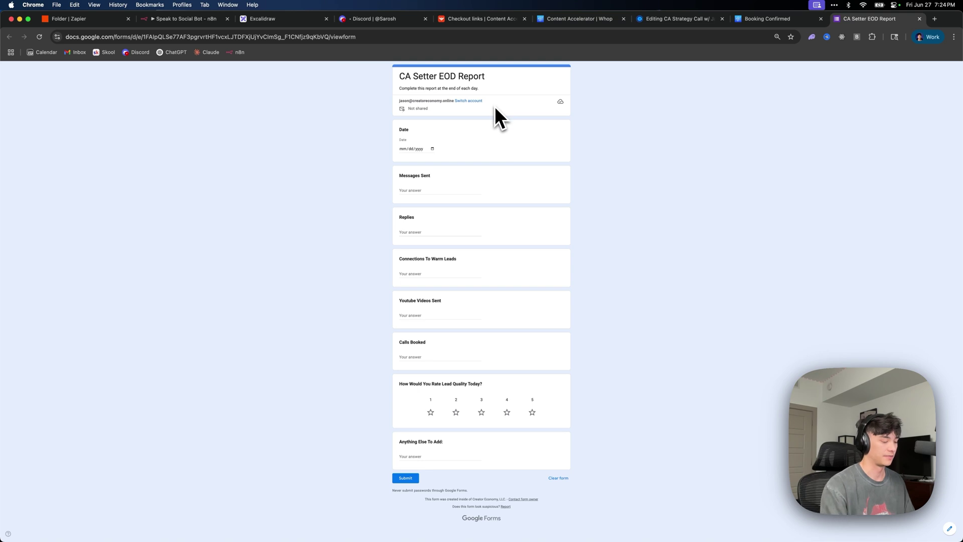
Fill in date 06/27/2025, Messages Sent 5, Replies 5, Connections To Warm Leads 10, Youtube Videos Sent 2 and Calls Booked 1
{"action": "key", "text": "super+0"}
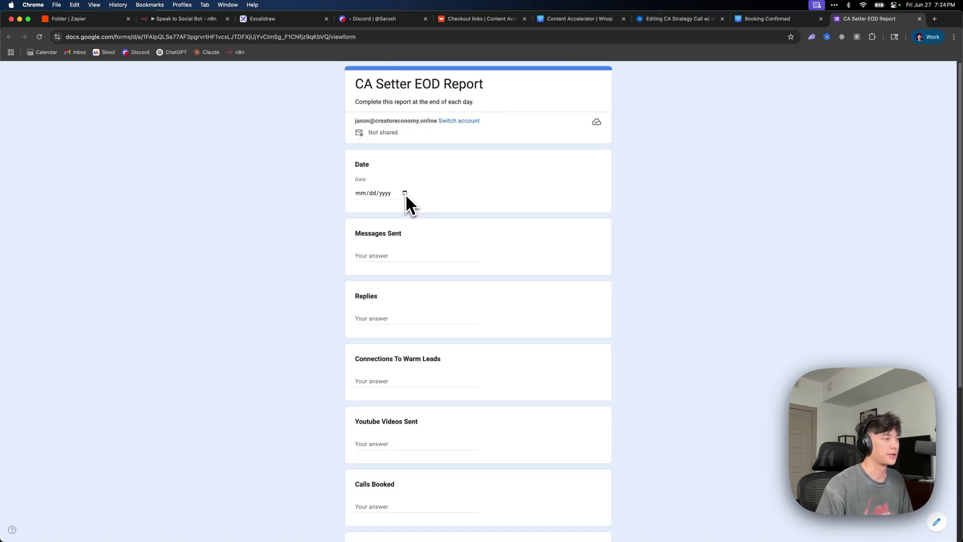
{"action": "left_click", "coordinate": [406, 195]}
{"action": "left_click", "coordinate": [424, 272]}
{"action": "left_click", "coordinate": [371, 255]}
{"action": "type", "text": "5"}
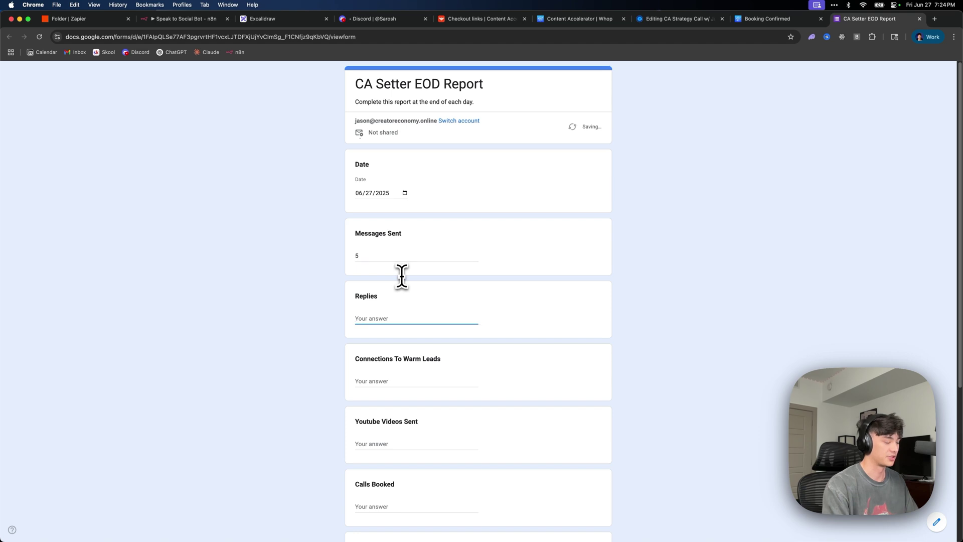
{"action": "key", "text": "Tab"}
{"action": "key", "text": "Tab"}
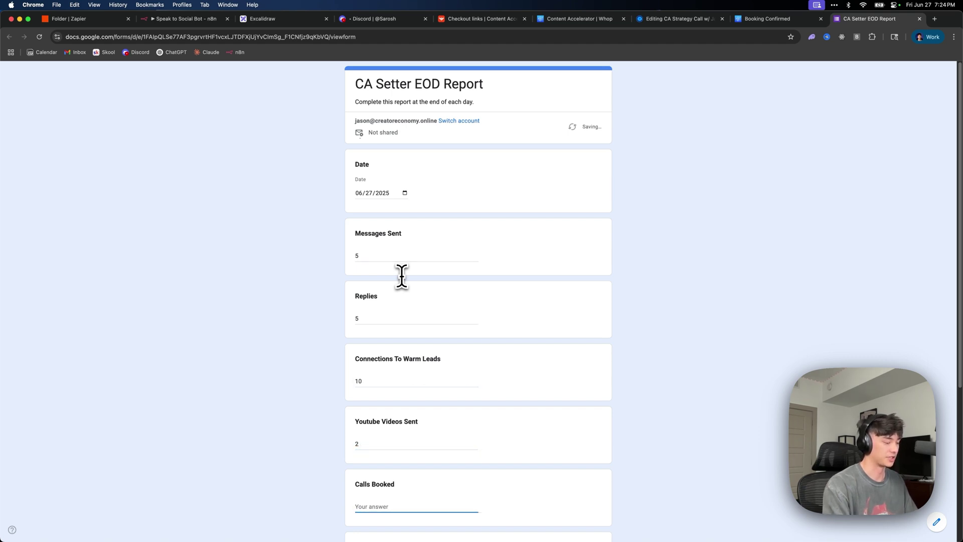
{"action": "left_click", "coordinate": [402, 276]}
{"action": "scroll", "coordinate": [402, 276], "scroll_direction": "down", "scroll_amount": 5}
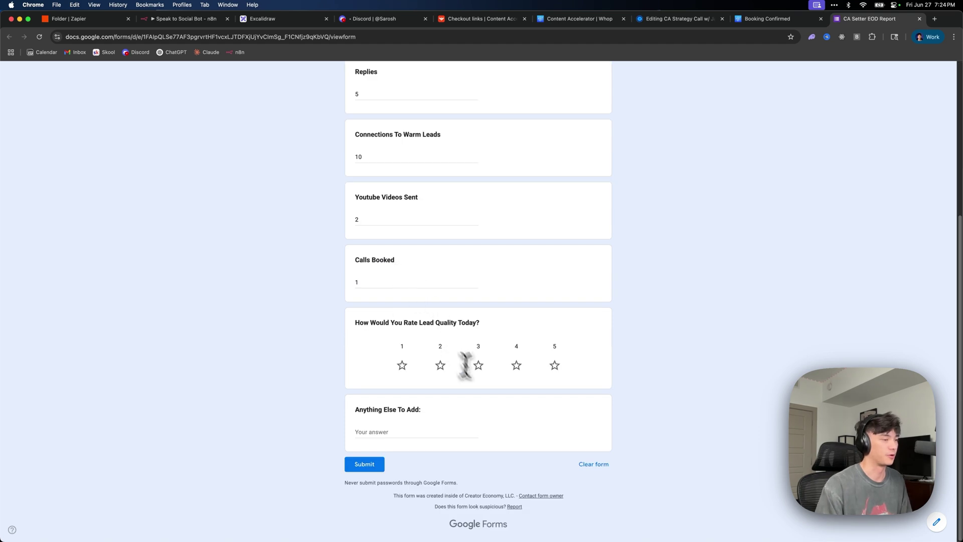
Rate lead quality 4 stars, answer Anything Else To Add with "nothing else to add", and submit the form
{"action": "left_click", "coordinate": [517, 364]}
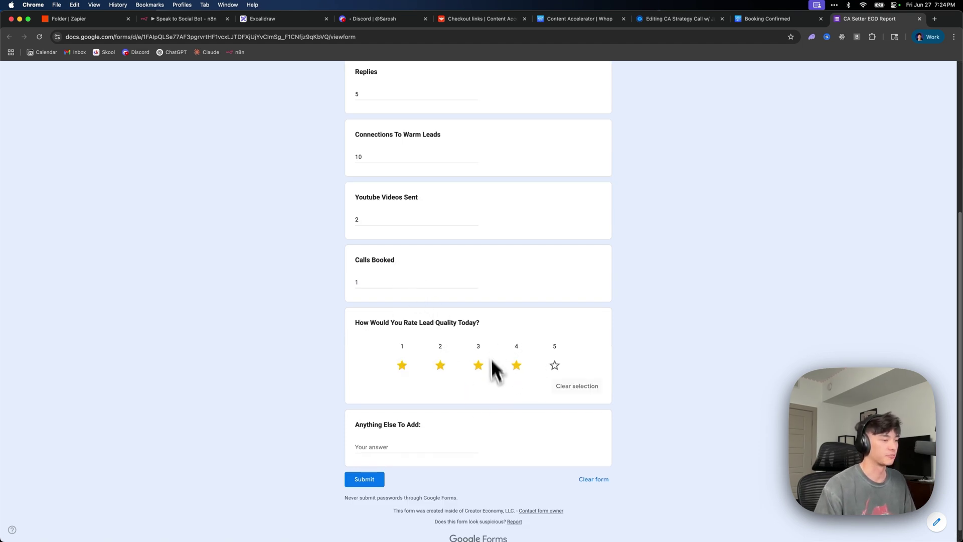
{"action": "left_click", "coordinate": [417, 447]}
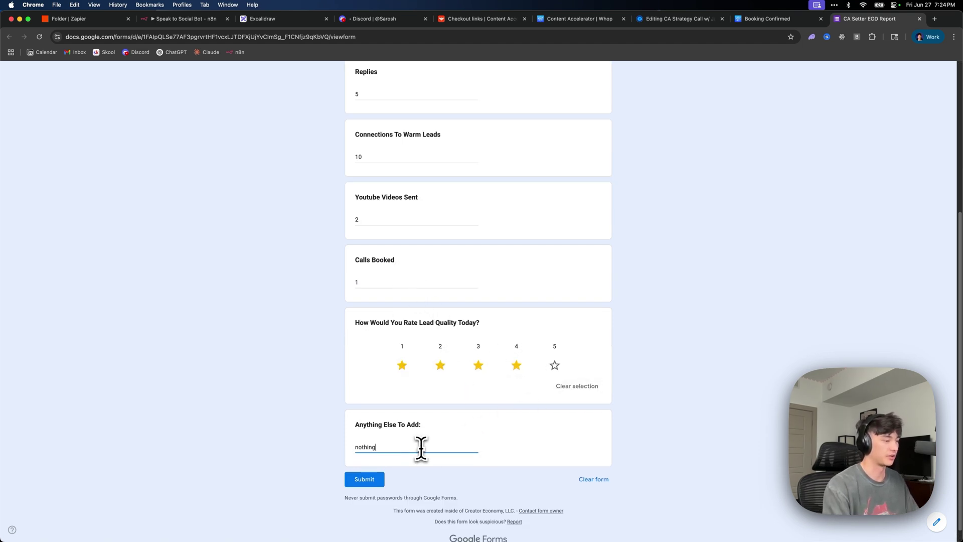
{"action": "key", "text": "Tab"}
{"action": "key", "text": "Return"}
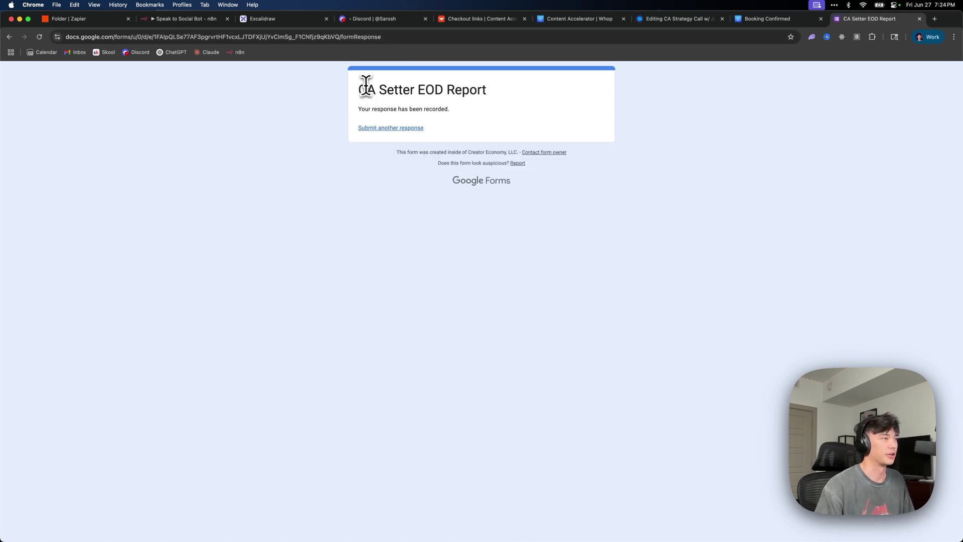
Highlight the form's submission confirmation and switch back to the setter-eod channel in Slack
{"action": "left_click_drag", "start_coordinate": [367, 89], "coordinate": [486, 122]}
{"action": "left_click", "coordinate": [442, 255]}
{"action": "mouse_move", "coordinate": [489, 524]}
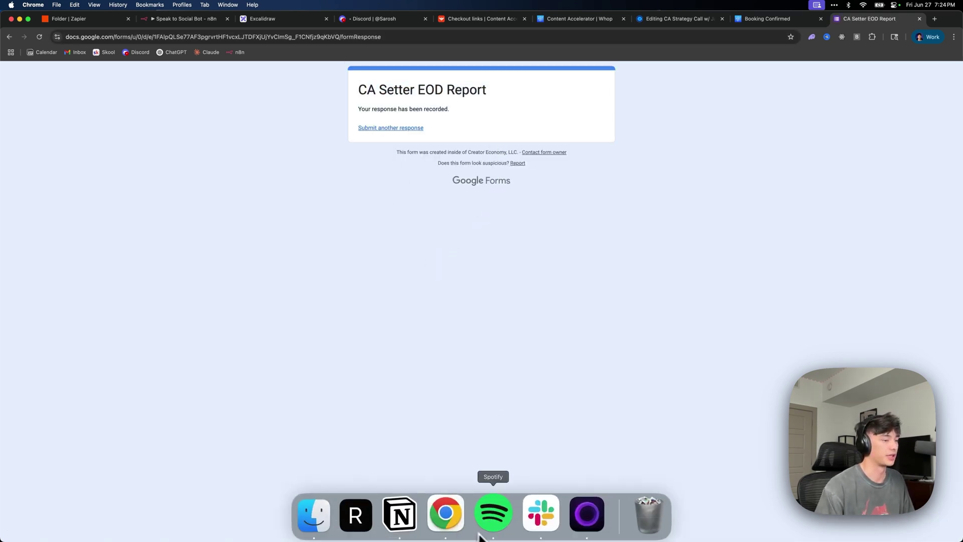
{"action": "left_click", "coordinate": [531, 517]}
{"action": "left_click", "coordinate": [100, 240]}
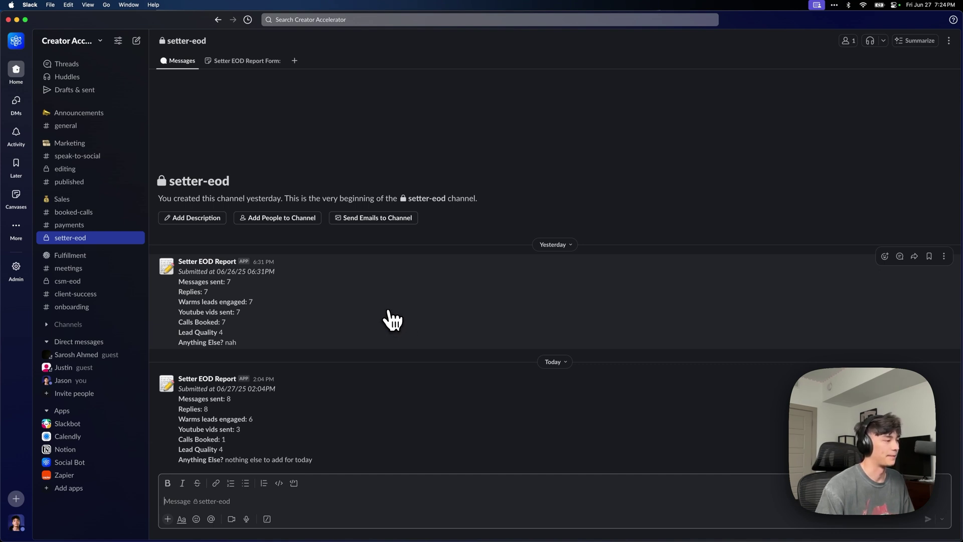
Highlight the Lead Quality and Anything Else answers in the two earlier Setter EOD Report messages
{"action": "left_click_drag", "start_coordinate": [235, 449], "coordinate": [174, 450]}
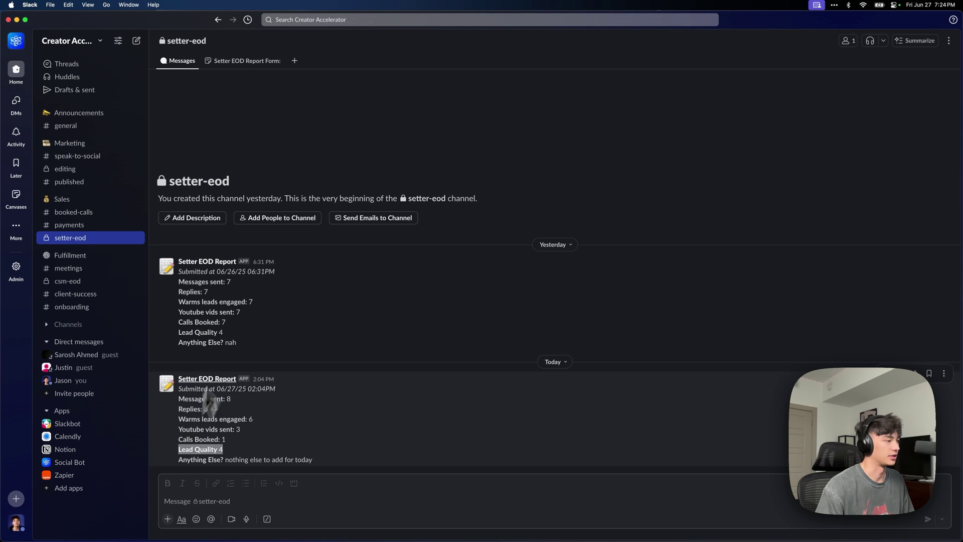
{"action": "left_click_drag", "start_coordinate": [224, 332], "coordinate": [172, 331]}
{"action": "double_click", "coordinate": [231, 342]}
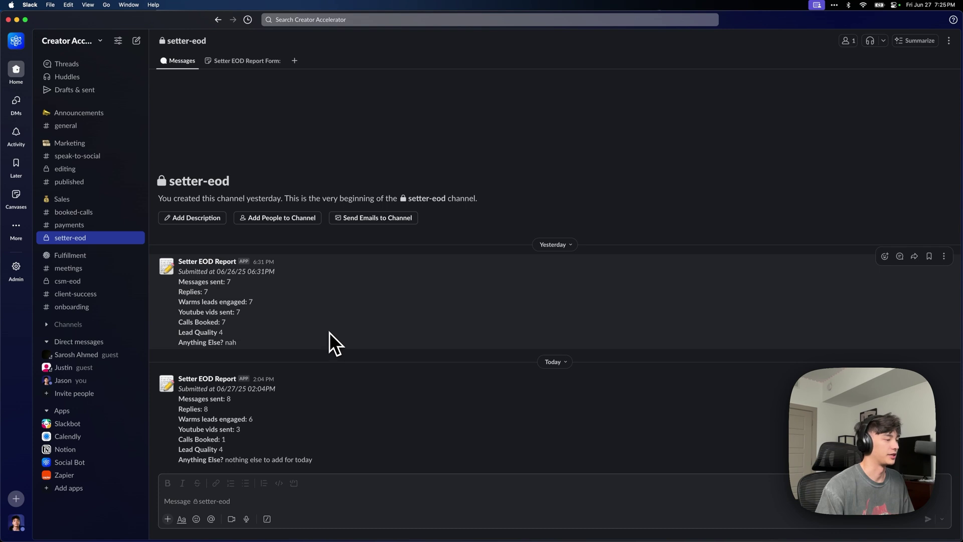
{"action": "left_click_drag", "start_coordinate": [225, 459], "coordinate": [321, 467]}
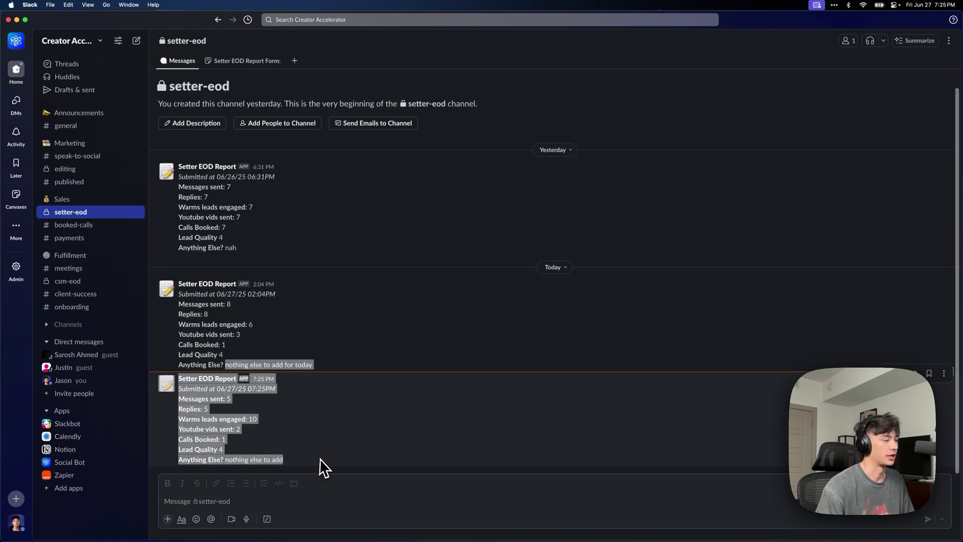
Highlight the whole newest Setter EOD Report message, then clear the highlight
{"action": "left_click", "coordinate": [249, 426]}
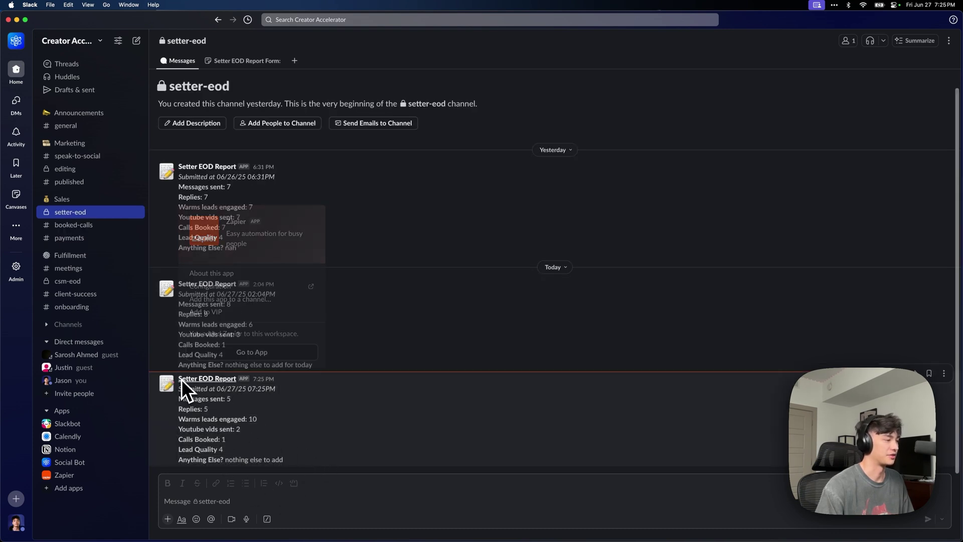
{"action": "left_click_drag", "start_coordinate": [319, 461], "coordinate": [203, 382]}
{"action": "left_click", "coordinate": [330, 419]}
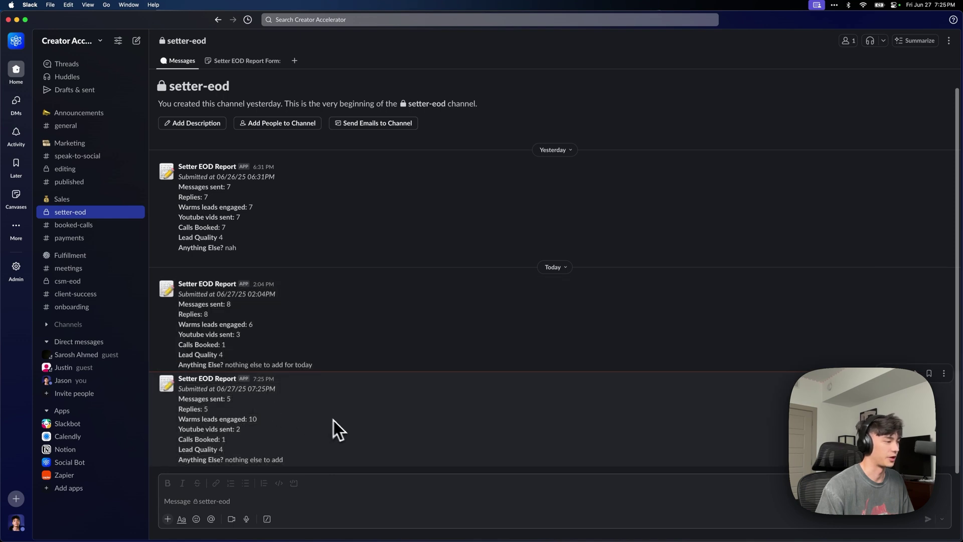
Highlight the newest report's answers from Messages sent through Lead Quality, followed by its Anything Else answer
{"action": "left_click_drag", "start_coordinate": [228, 398], "coordinate": [283, 451]}
{"action": "left_click", "coordinate": [284, 453]}
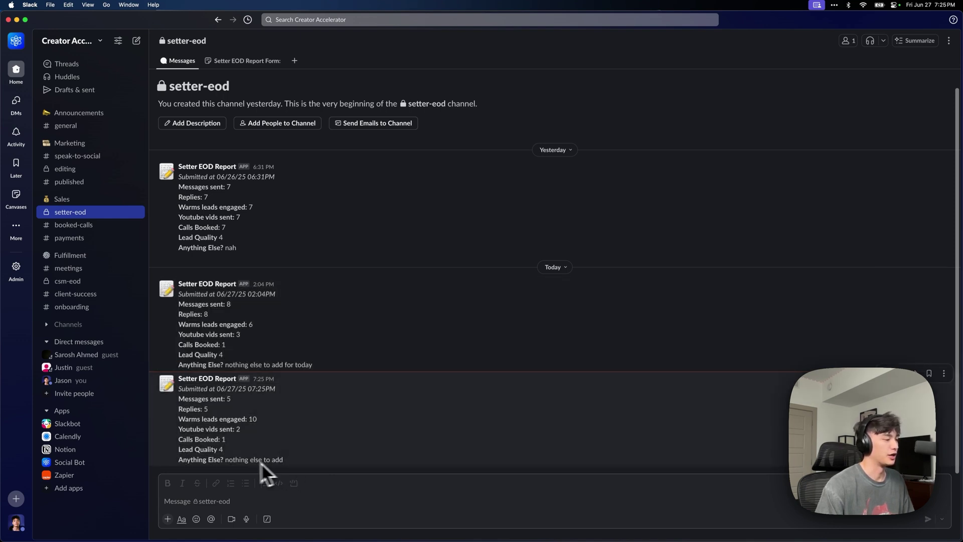
{"action": "left_click_drag", "start_coordinate": [225, 459], "coordinate": [330, 472]}
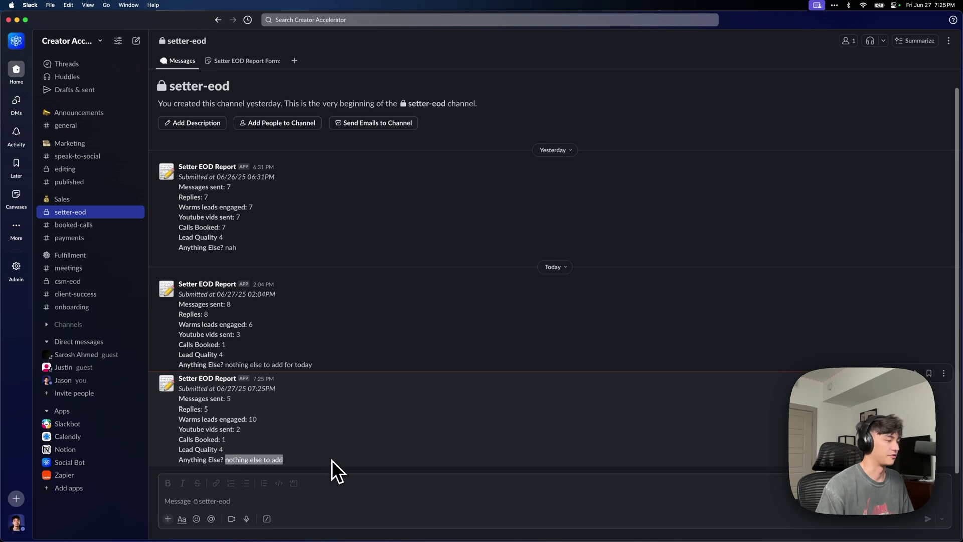
{"action": "triple_click", "coordinate": [262, 458]}
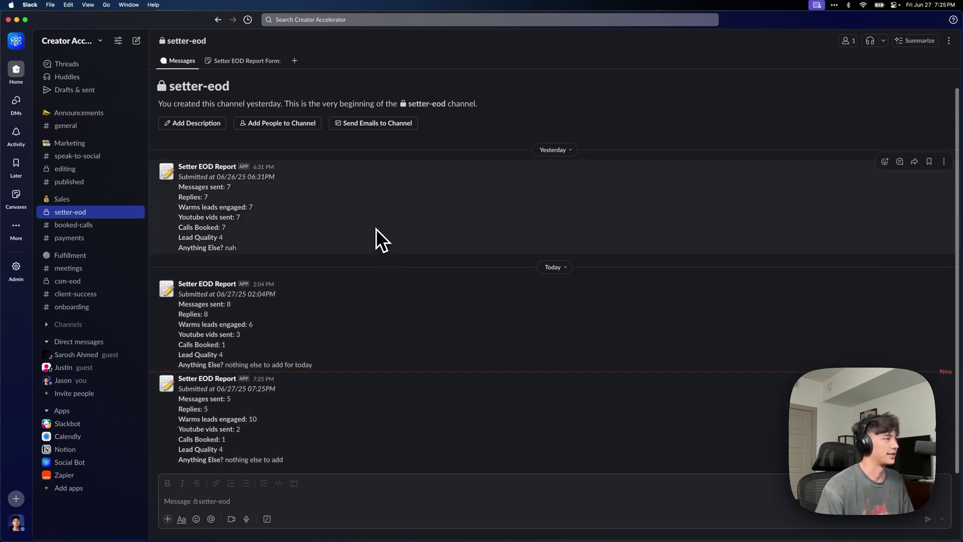
Open the meetings channel in the Fulfillment section
{"action": "left_click", "coordinate": [84, 274]}
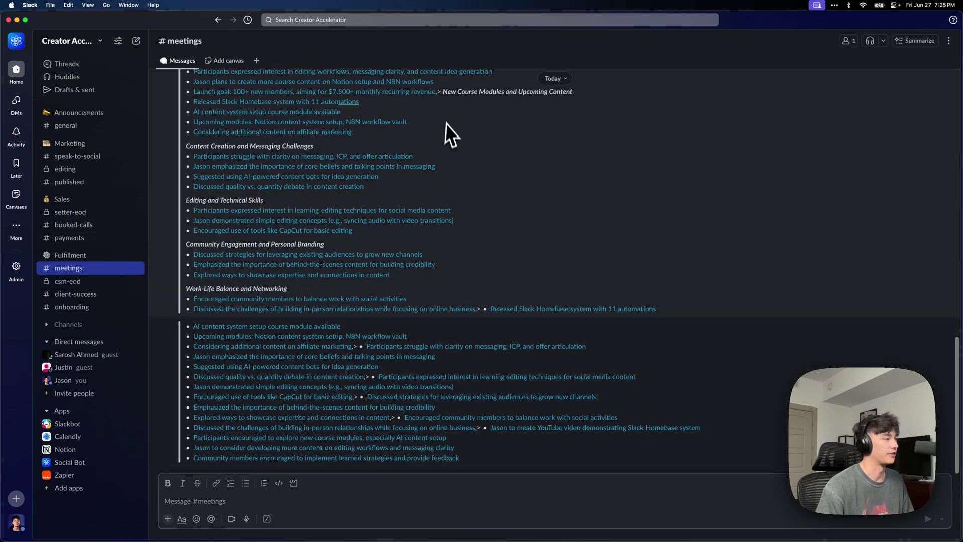
Examine the AI meeting summaries in the meetings channel, from today's Impromptu Zoom Meeting back to yesterday's call
{"action": "scroll", "coordinate": [331, 325], "scroll_direction": "up", "scroll_amount": 3}
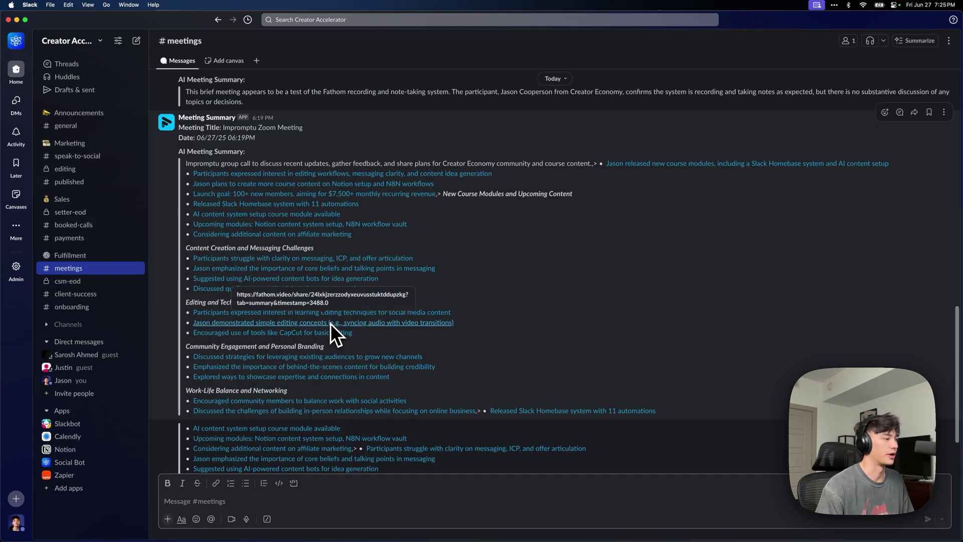
{"action": "scroll", "coordinate": [306, 315], "scroll_direction": "up", "scroll_amount": 3}
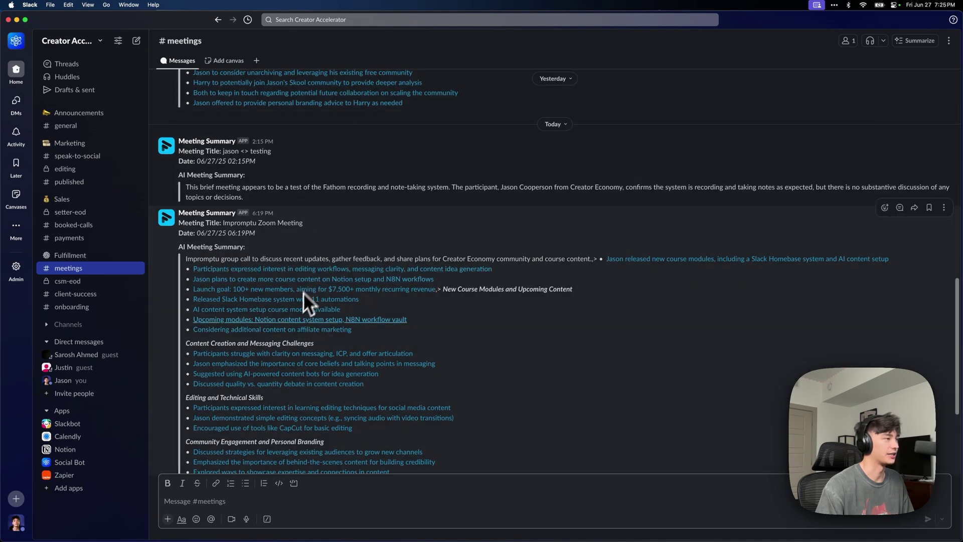
{"action": "left_click_drag", "start_coordinate": [201, 233], "coordinate": [322, 241]}
{"action": "scroll", "coordinate": [320, 233], "scroll_direction": "down", "scroll_amount": 2}
{"action": "scroll", "coordinate": [316, 233], "scroll_direction": "down", "scroll_amount": 3}
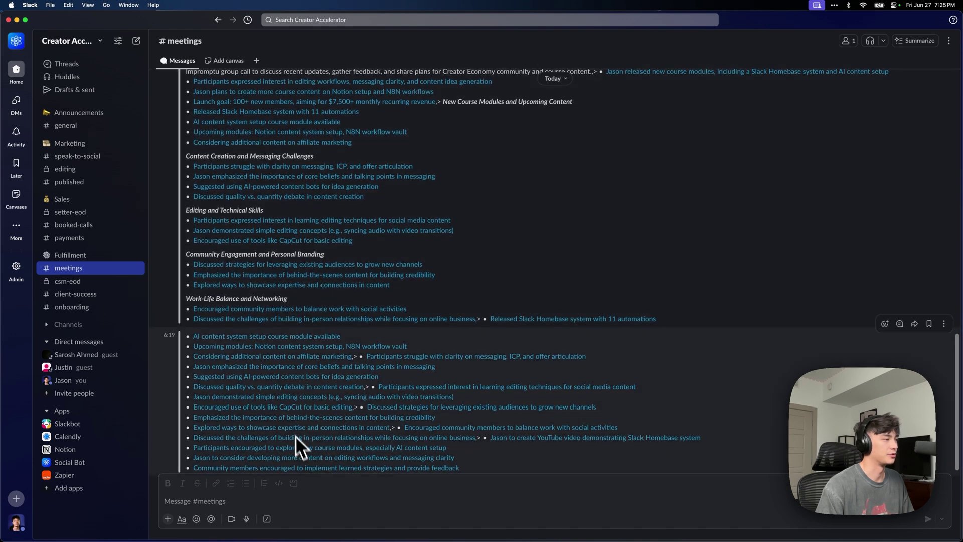
{"action": "scroll", "coordinate": [324, 378], "scroll_direction": "up", "scroll_amount": 7}
{"action": "scroll", "coordinate": [302, 371], "scroll_direction": "up", "scroll_amount": 3}
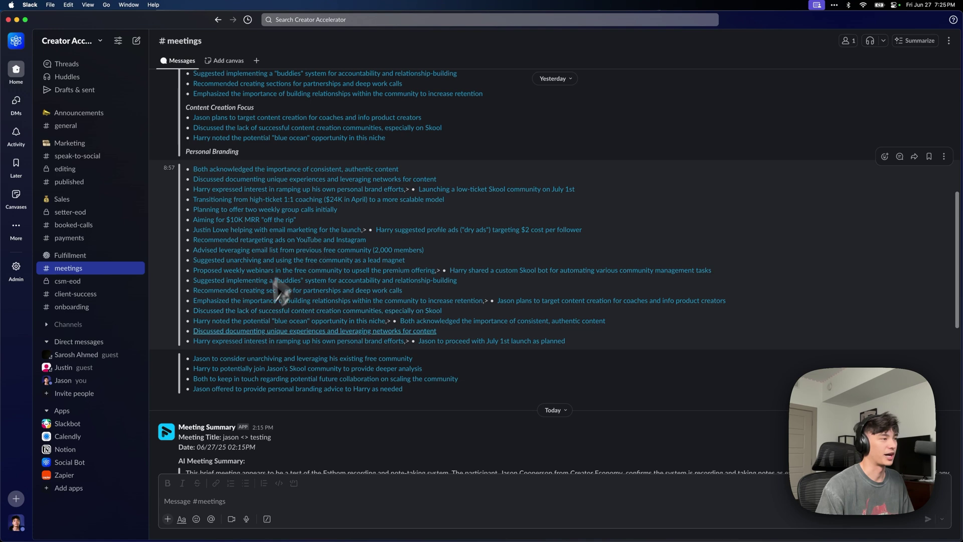
{"action": "scroll", "coordinate": [301, 275], "scroll_direction": "up", "scroll_amount": 1}
{"action": "scroll", "coordinate": [300, 382], "scroll_direction": "up", "scroll_amount": 3}
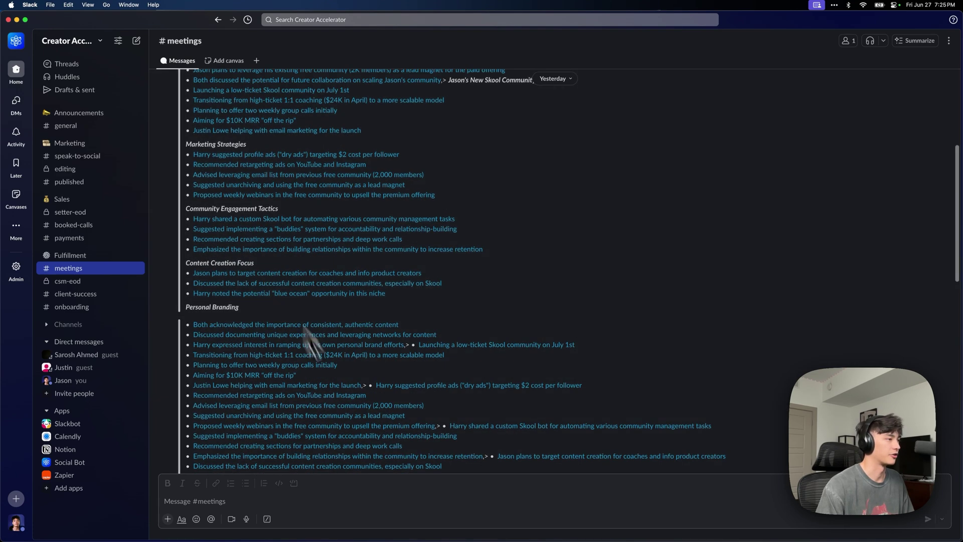
Open the Fathom recording linked from the profile ads bullet under Marketing Strategies, then return to the latest summary in Slack
{"action": "left_click", "coordinate": [311, 157]}
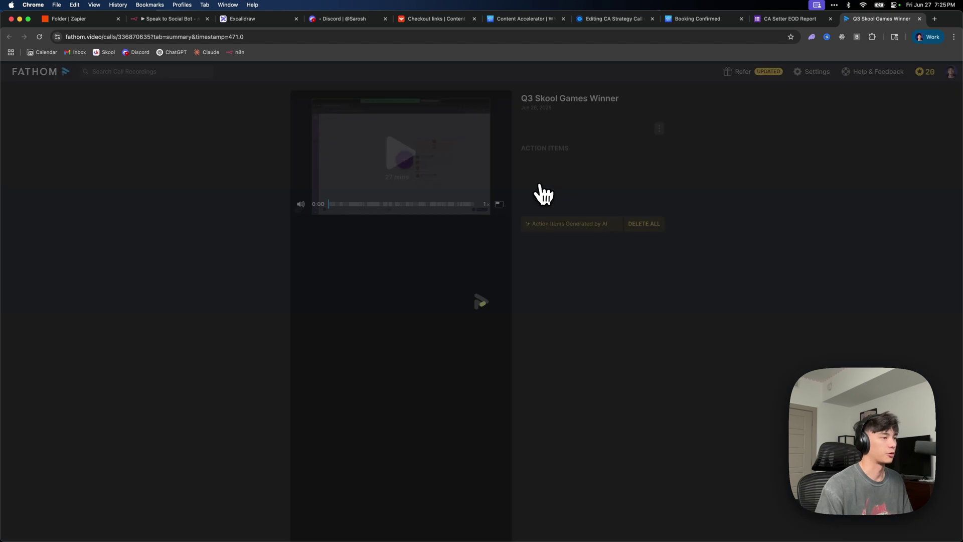
{"action": "key", "text": "super+Tab"}
{"action": "scroll", "coordinate": [351, 272], "scroll_direction": "down", "scroll_amount": 15}
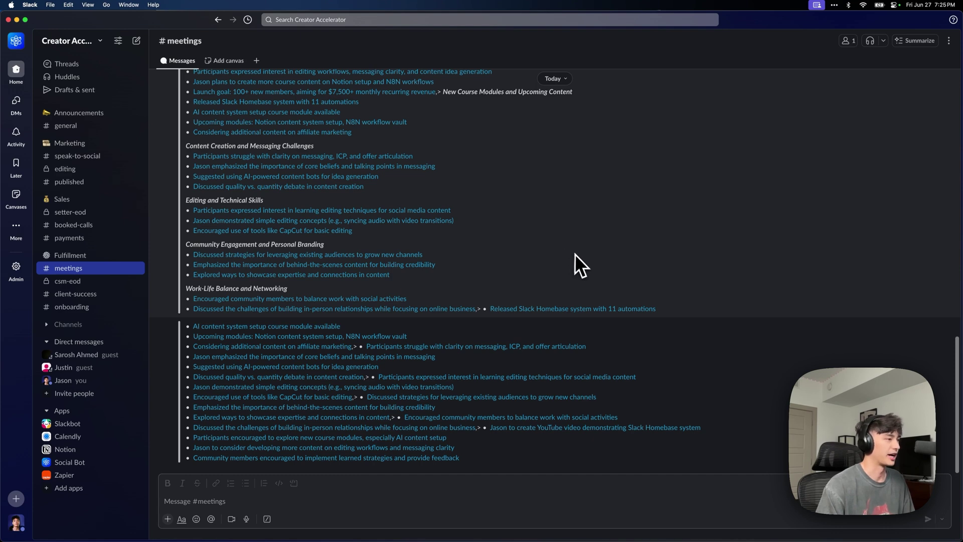
Highlight the Impromptu Zoom Meeting summary from its last bullet upward, then clear the highlight
{"action": "scroll", "coordinate": [567, 248], "scroll_direction": "up", "scroll_amount": 1}
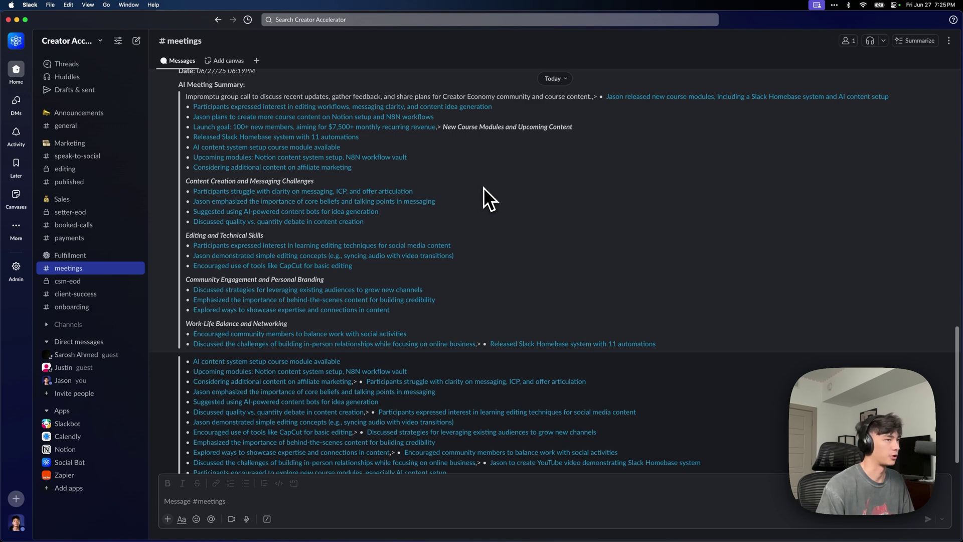
{"action": "scroll", "coordinate": [521, 276], "scroll_direction": "down", "scroll_amount": 1}
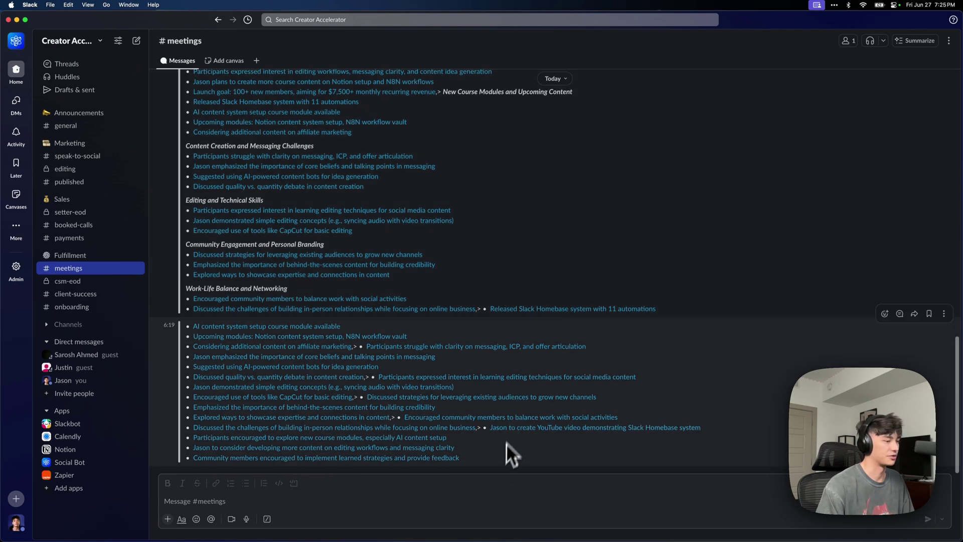
{"action": "left_click_drag", "start_coordinate": [506, 452], "coordinate": [413, 111]}
{"action": "scroll", "coordinate": [414, 157], "scroll_direction": "up", "scroll_amount": 4}
{"action": "left_click", "coordinate": [416, 158]}
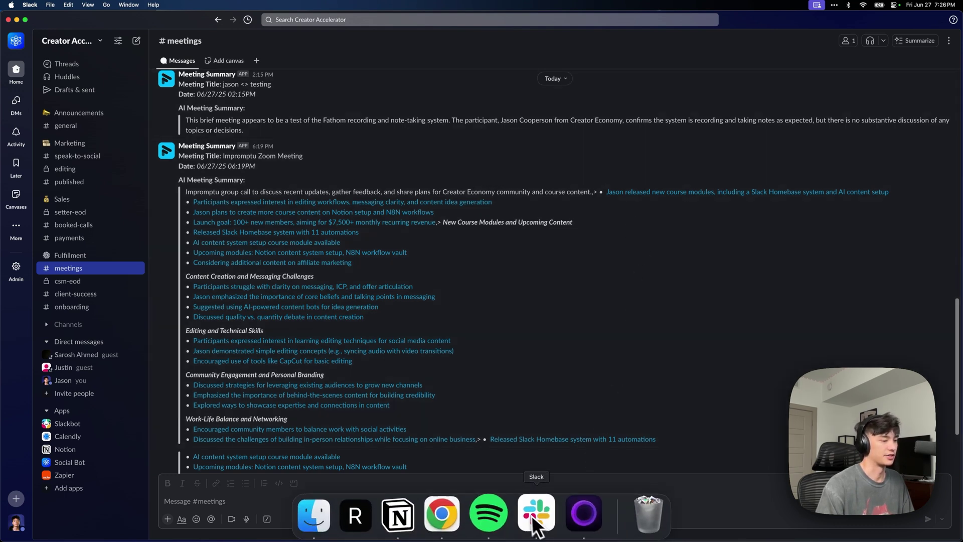
{"action": "scroll", "coordinate": [437, 308], "scroll_direction": "down", "scroll_amount": 5}
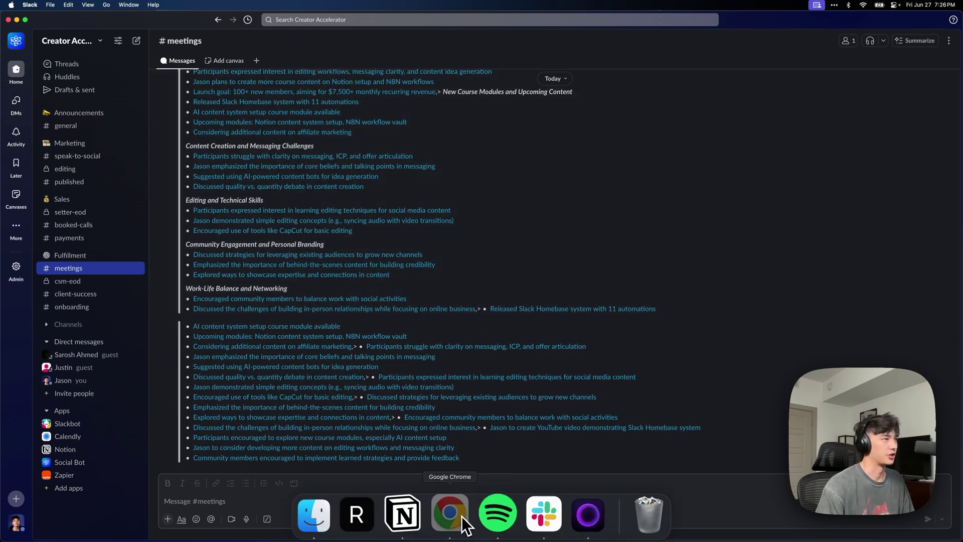
Open Fathom's My Calls page in a new Chrome tab
{"action": "left_click", "coordinate": [459, 514]}
{"action": "key", "text": "super+t"}
{"action": "type", "text": "fathom,"}
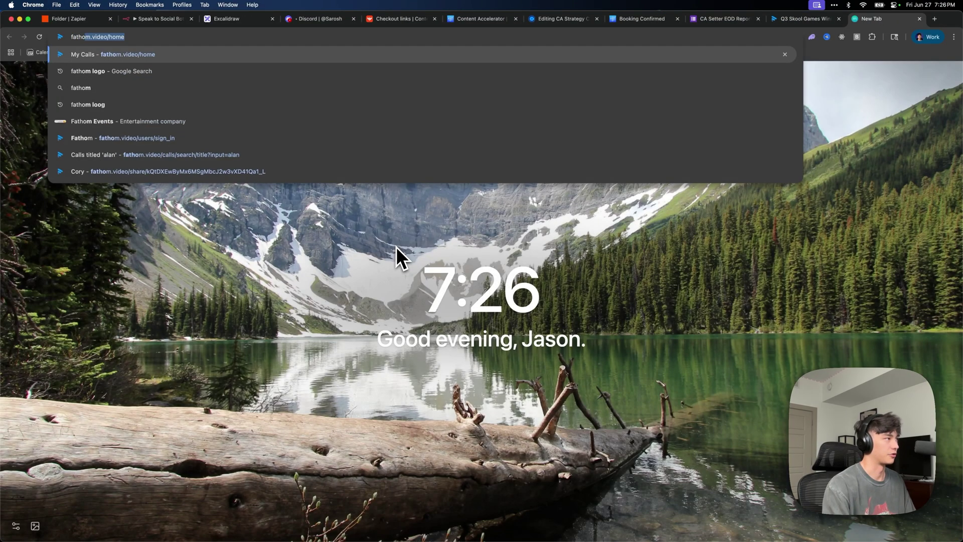
{"action": "key", "text": "Return"}
{"action": "left_click", "coordinate": [253, 154]}
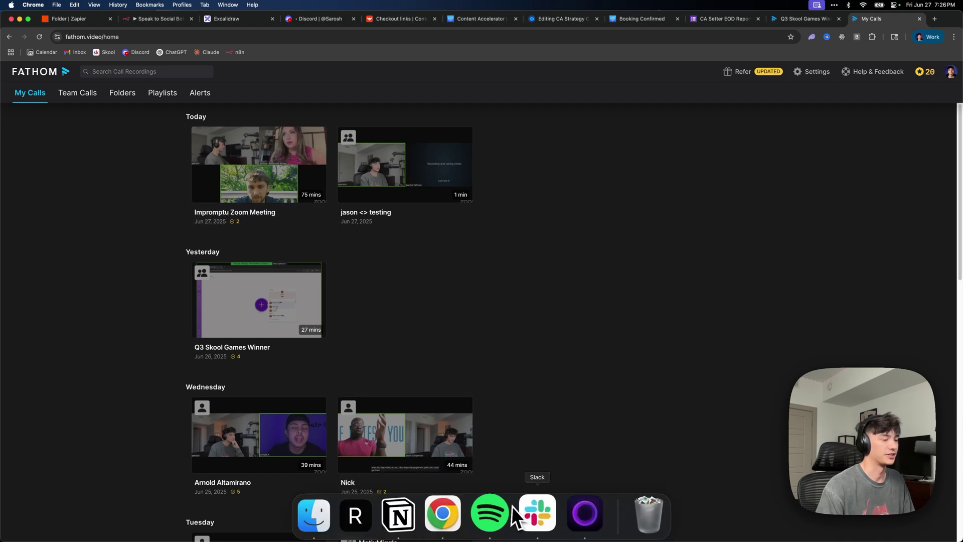
Switch back to Slack and highlight the newest meeting summary's bullets again, then clear the highlight
{"action": "left_click", "coordinate": [531, 517]}
{"action": "left_click_drag", "start_coordinate": [459, 458], "coordinate": [355, 122]}
{"action": "scroll", "coordinate": [567, 321], "scroll_direction": "up", "scroll_amount": 3}
{"action": "left_click", "coordinate": [569, 322]}
{"action": "scroll", "coordinate": [569, 322], "scroll_direction": "down", "scroll_amount": 3}
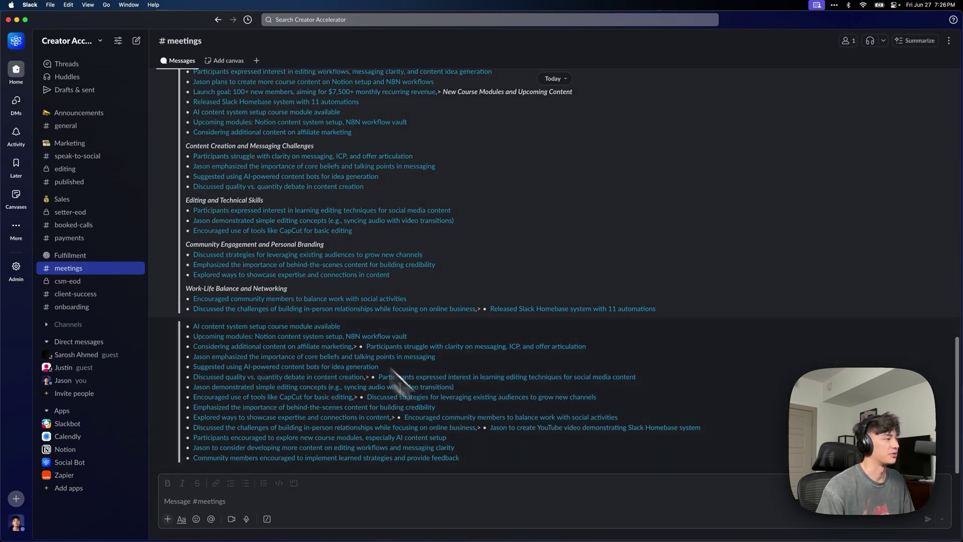
Open the Client Success EOD Report form linked in the csm-eod channel's EOD Report canvas and highlight its title
{"action": "left_click", "coordinate": [116, 281]}
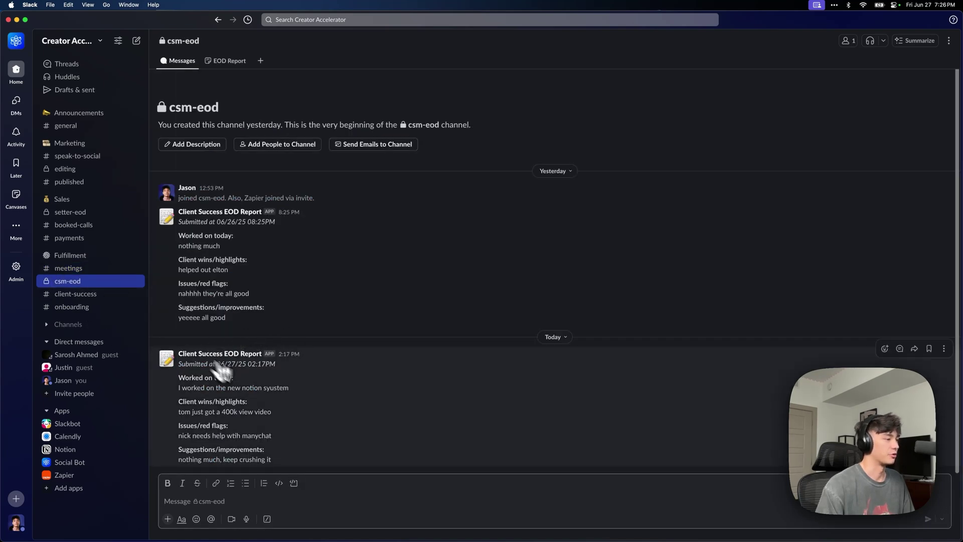
{"action": "left_click", "coordinate": [221, 61]}
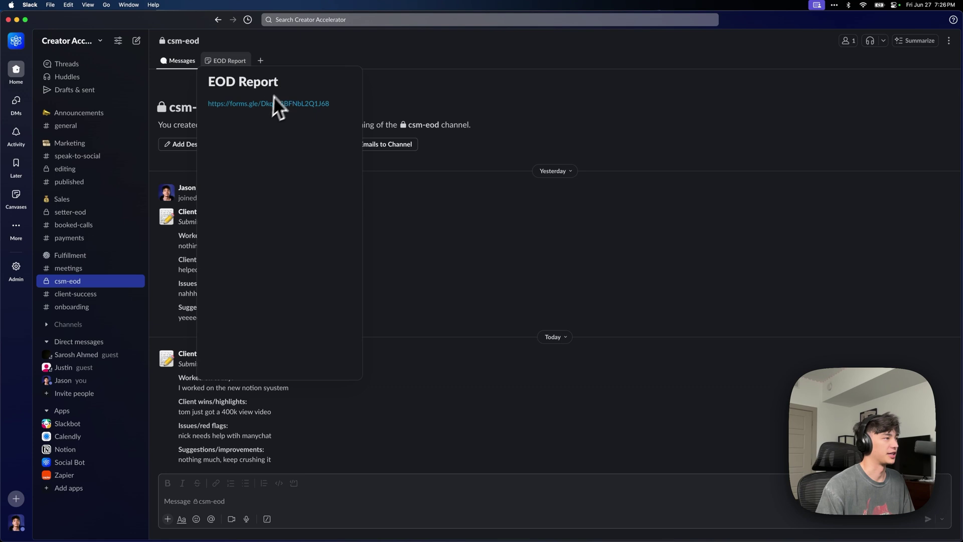
{"action": "left_click", "coordinate": [272, 102]}
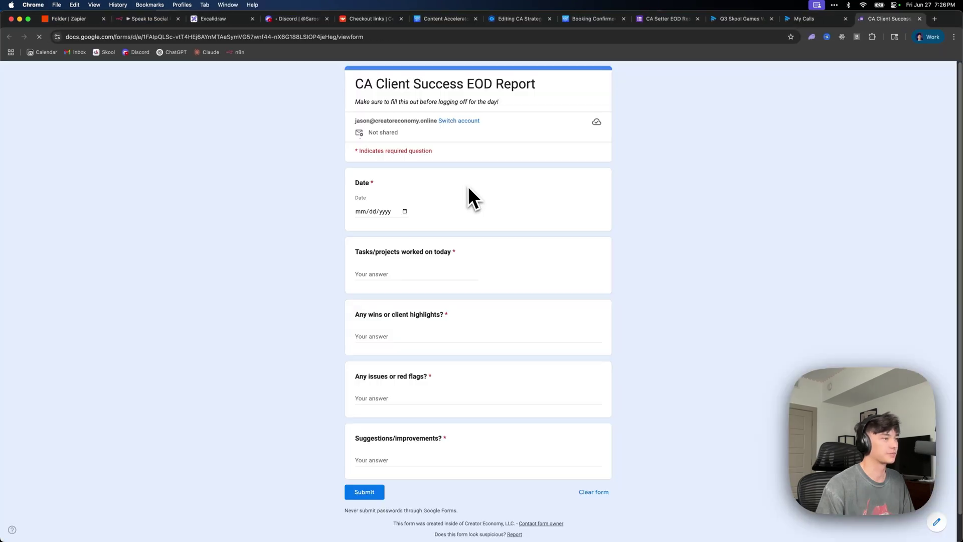
{"action": "left_click_drag", "start_coordinate": [376, 82], "coordinate": [539, 89]}
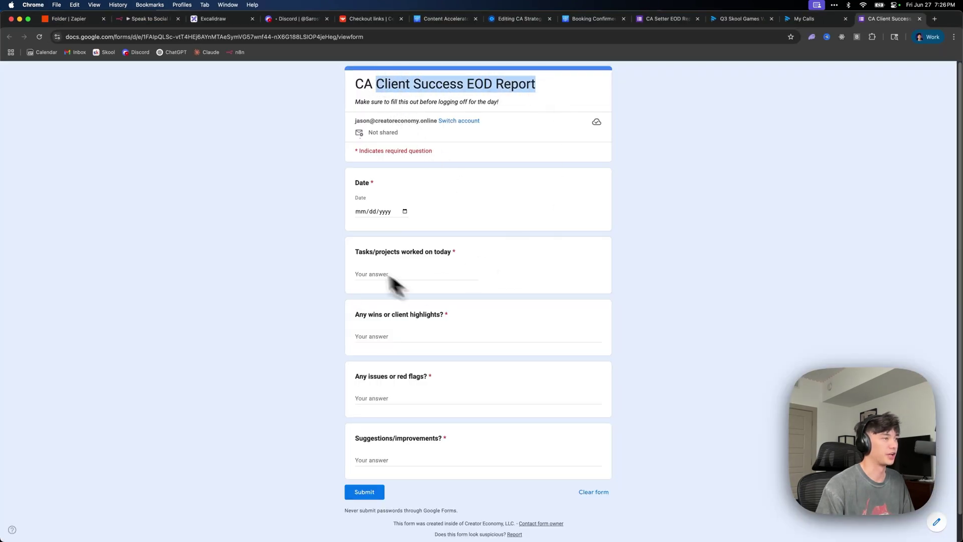
Submit the report dated 06/27/2025 with "I worked on some stuff", a client win, a client issue and "nah keep ding you things"
{"action": "left_click", "coordinate": [405, 211]}
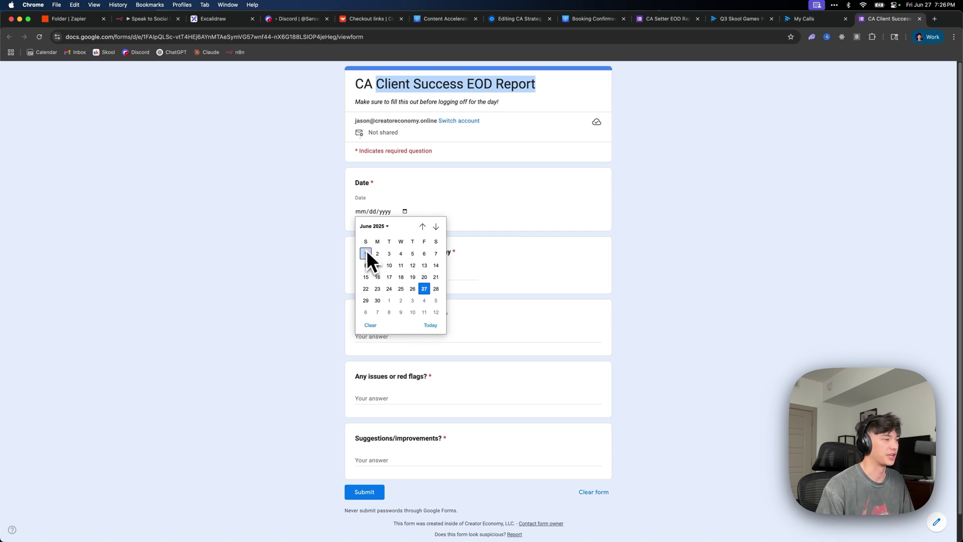
{"action": "left_click", "coordinate": [367, 251]}
{"action": "left_click", "coordinate": [405, 211]}
{"action": "left_click", "coordinate": [422, 286]}
{"action": "type", "text": "I worked on some stuff"}
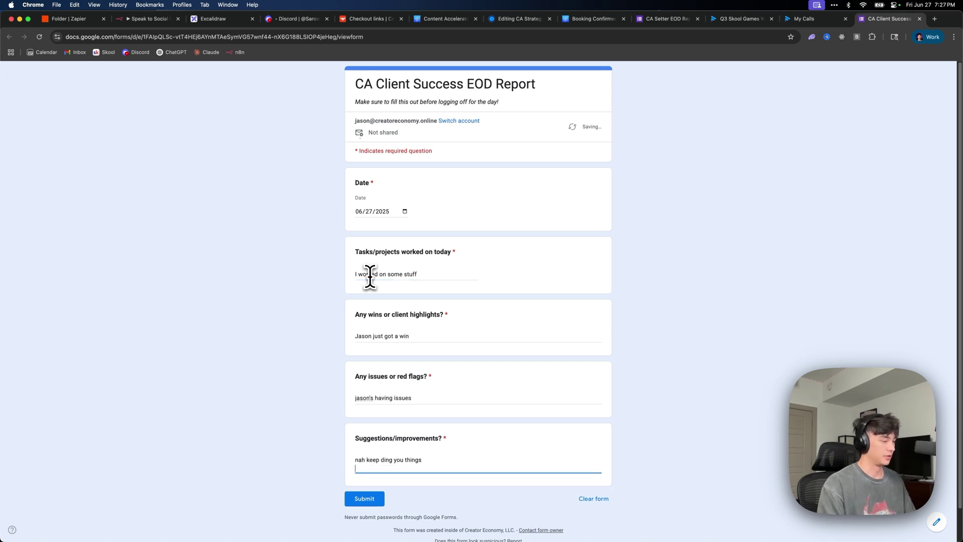
{"action": "key", "text": "Tab"}
{"action": "key", "text": "Return"}
Highlight the form title on the confirmation page, then switch to Slack to check the new report in csm-eod
{"action": "left_click_drag", "start_coordinate": [360, 92], "coordinate": [453, 92]}
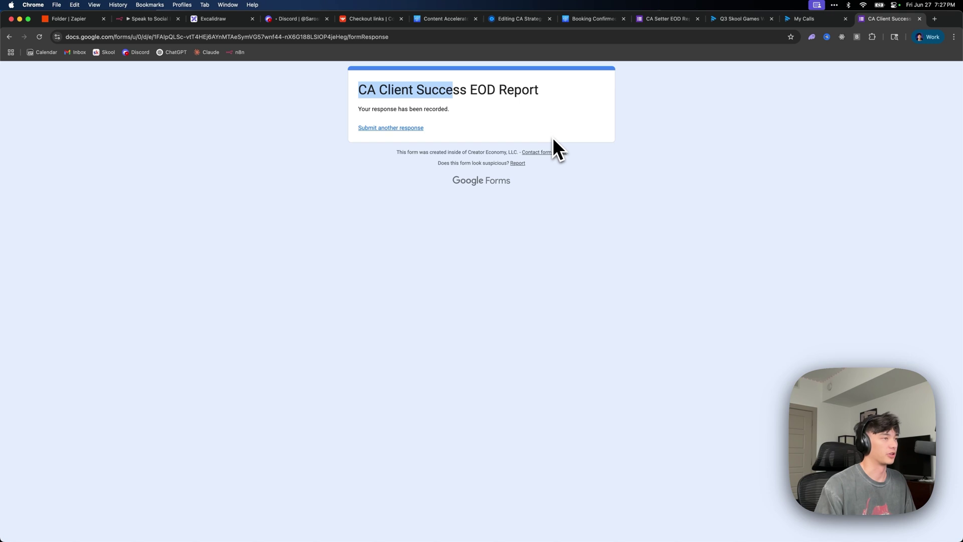
{"action": "left_click", "coordinate": [408, 90]}
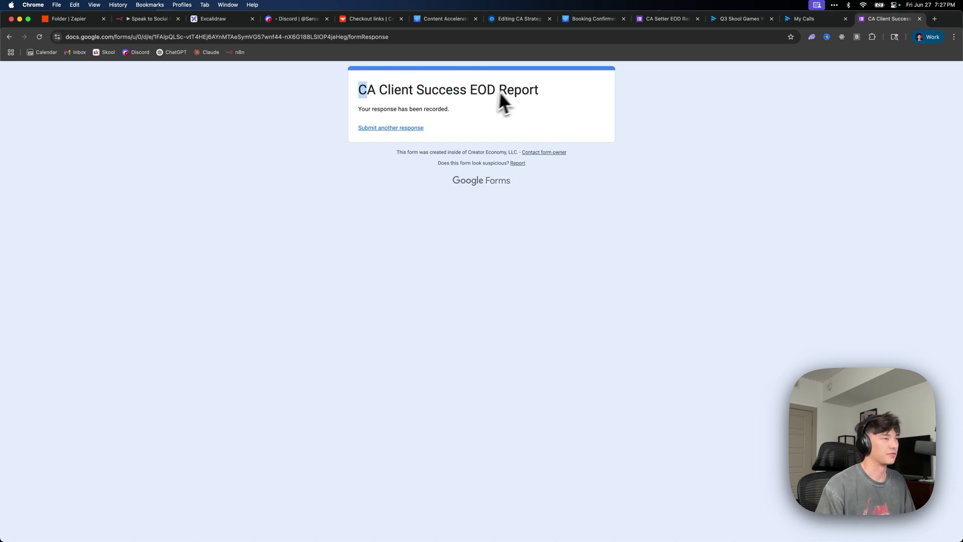
{"action": "left_click_drag", "start_coordinate": [534, 91], "coordinate": [366, 90]}
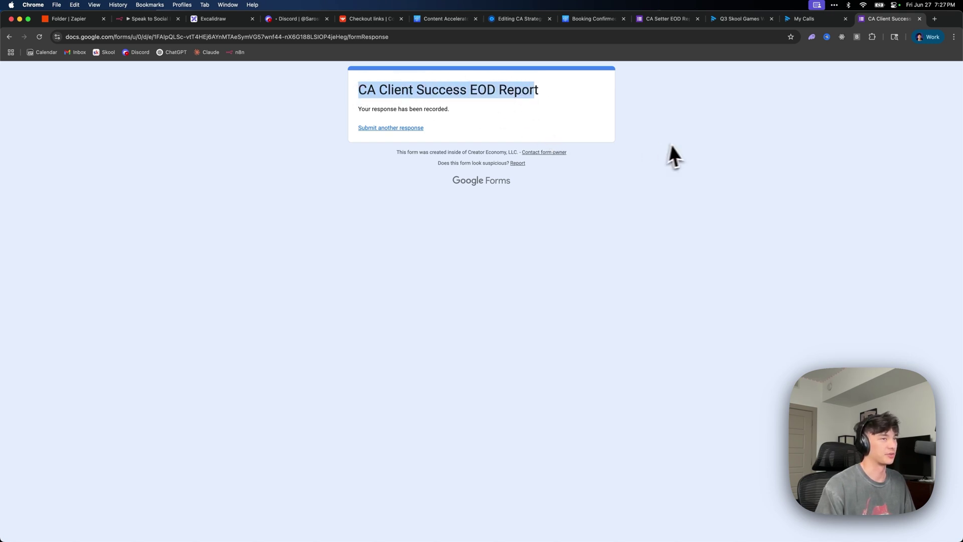
{"action": "mouse_move", "coordinate": [609, 516]}
{"action": "left_click", "coordinate": [551, 517]}
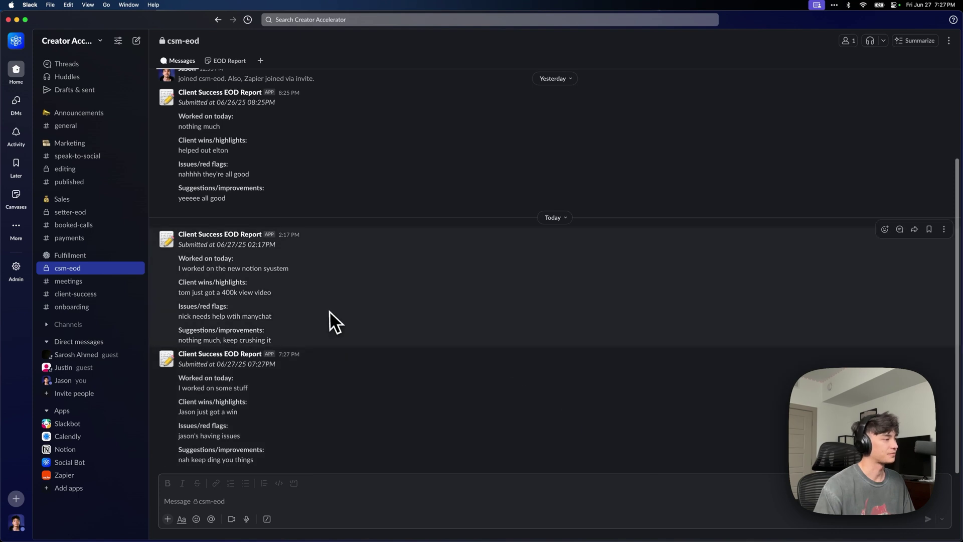
Open the client-success channel and highlight its heading, then clear the highlight
{"action": "left_click", "coordinate": [104, 296]}
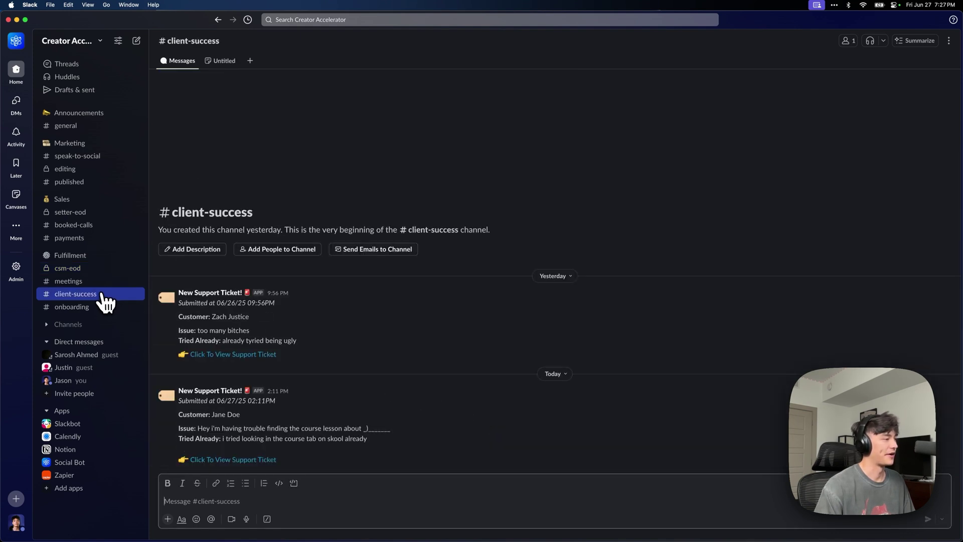
{"action": "left_click_drag", "start_coordinate": [173, 212], "coordinate": [302, 210]}
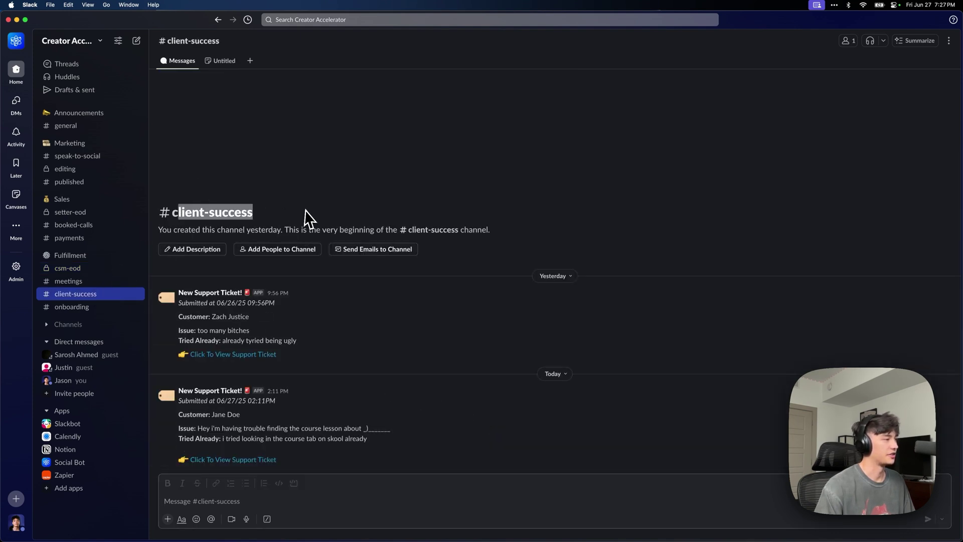
{"action": "left_click", "coordinate": [303, 210]}
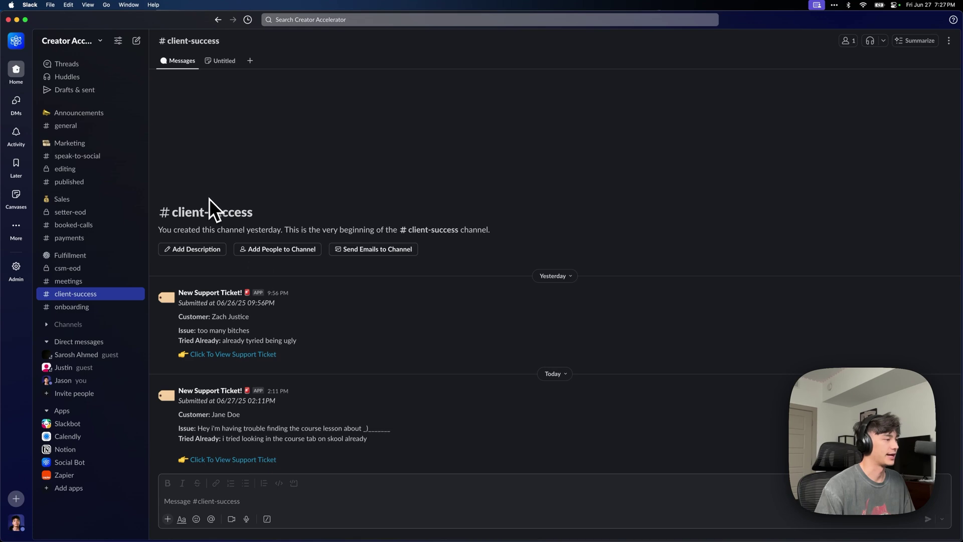
Open the Creator Accelerator community on Skool in a new Chrome tab and follow its Support Ticket link
{"action": "left_click", "coordinate": [452, 515]}
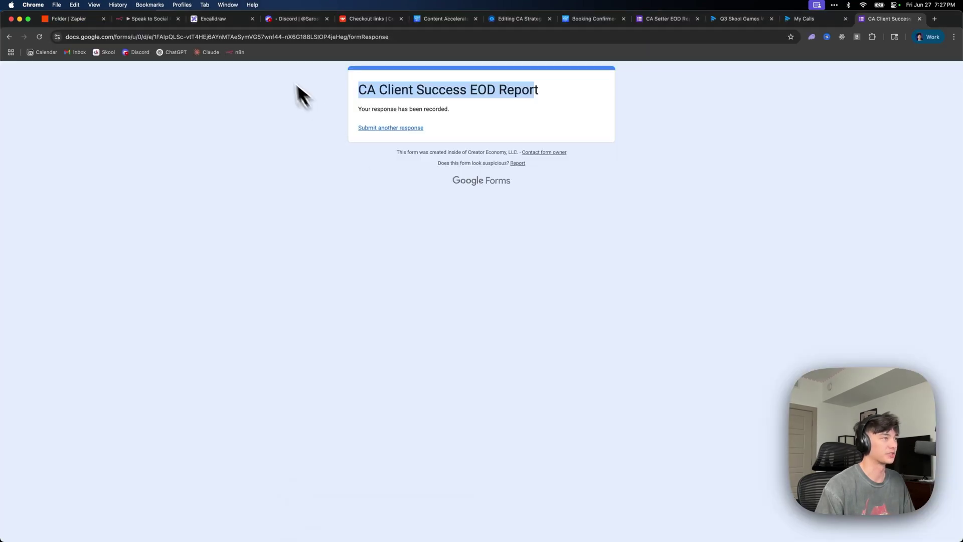
{"action": "left_click", "coordinate": [934, 19]}
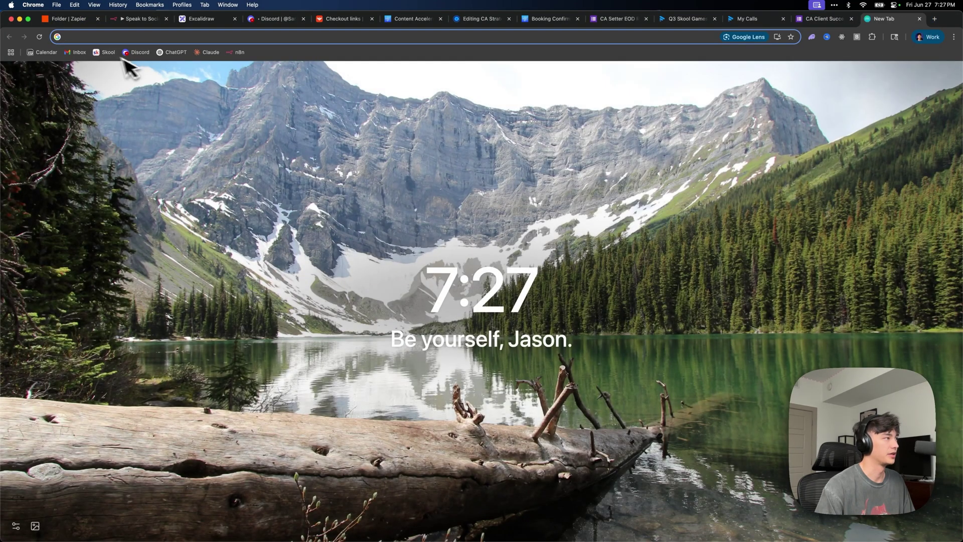
{"action": "left_click", "coordinate": [107, 54]}
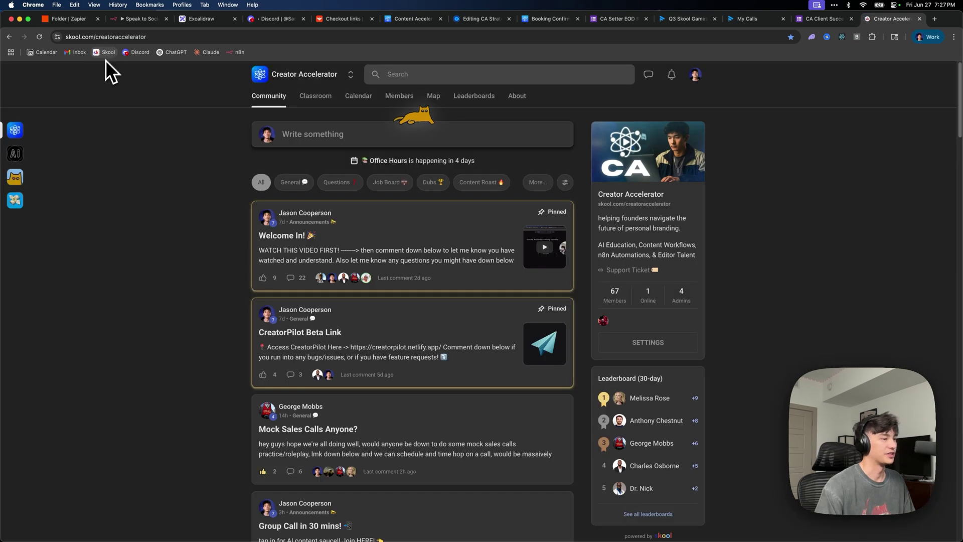
{"action": "scroll", "coordinate": [273, 408], "scroll_direction": "down", "scroll_amount": 3}
{"action": "scroll", "coordinate": [274, 407], "scroll_direction": "up", "scroll_amount": 3}
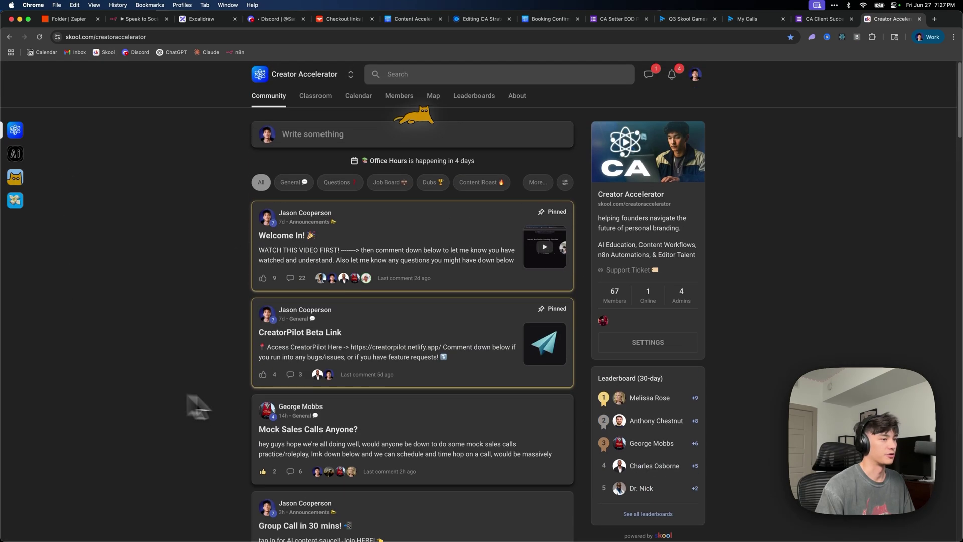
{"action": "left_click", "coordinate": [631, 273]}
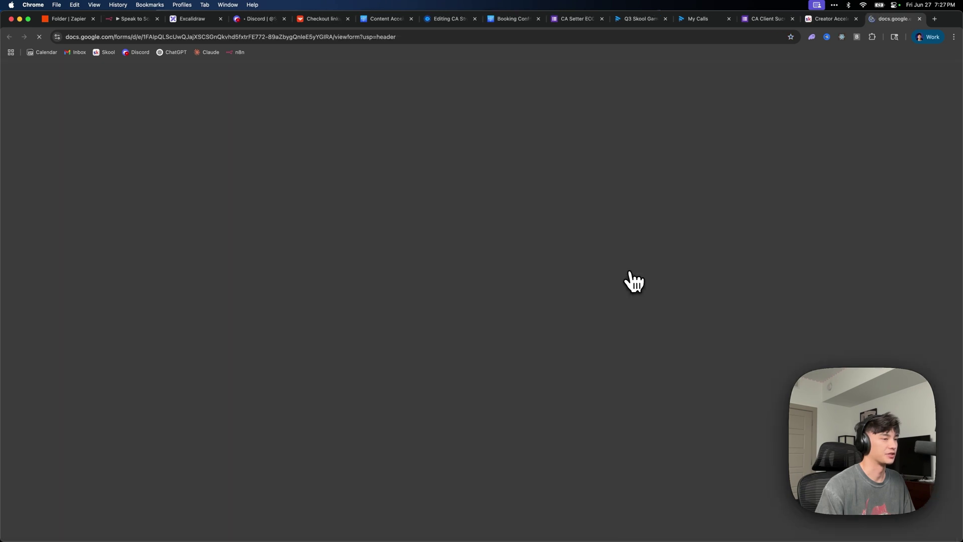
Submit the support ticket with the customer's name, "I'm having trouble finding the course module on ai automation" and the course tab as the tried solution
{"action": "left_click", "coordinate": [395, 236]}
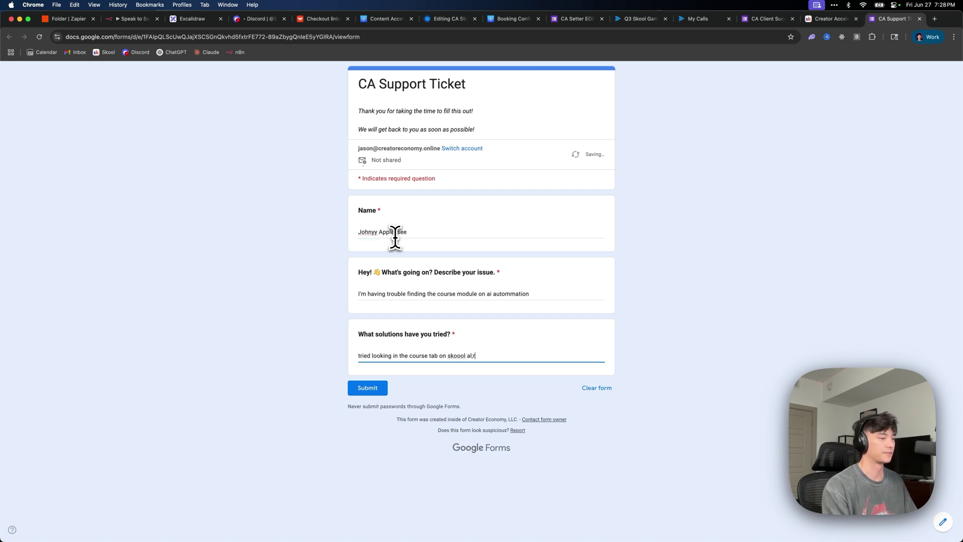
{"action": "key", "text": "Tab"}
{"action": "key", "text": "Return"}
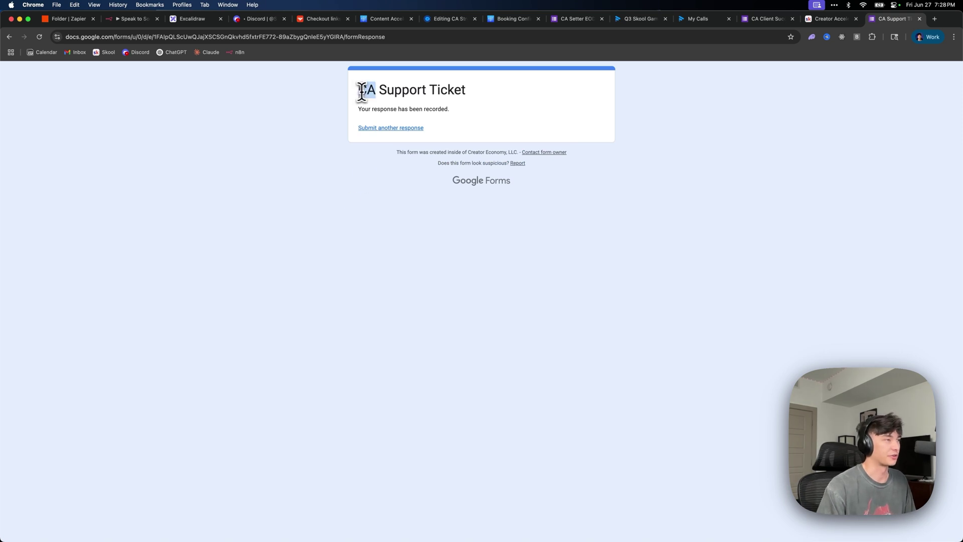
{"action": "left_click_drag", "start_coordinate": [358, 88], "coordinate": [444, 103]}
{"action": "left_click_drag", "start_coordinate": [365, 94], "coordinate": [477, 133]}
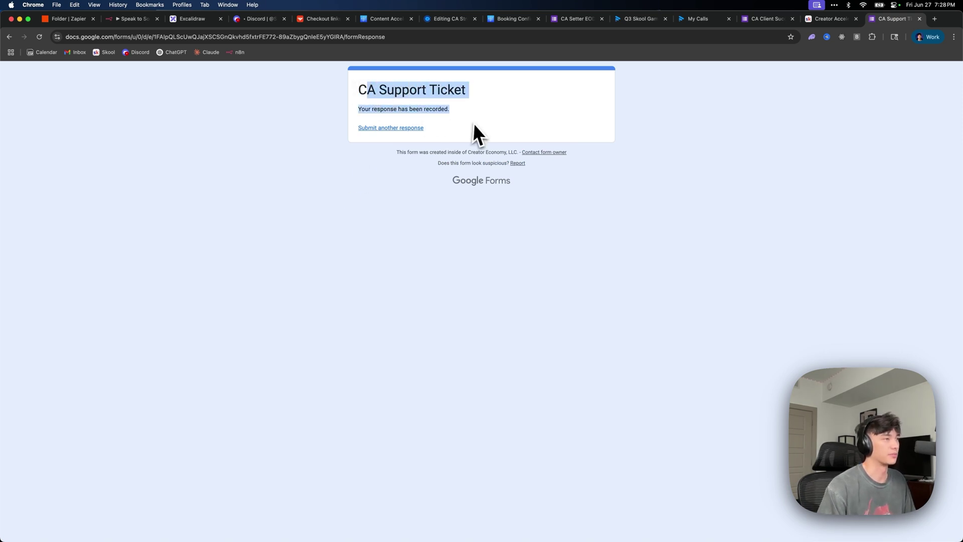
Switch to Slack and highlight the newest Client Success EOD Report in the csm-eod channel
{"action": "left_click", "coordinate": [271, 154]}
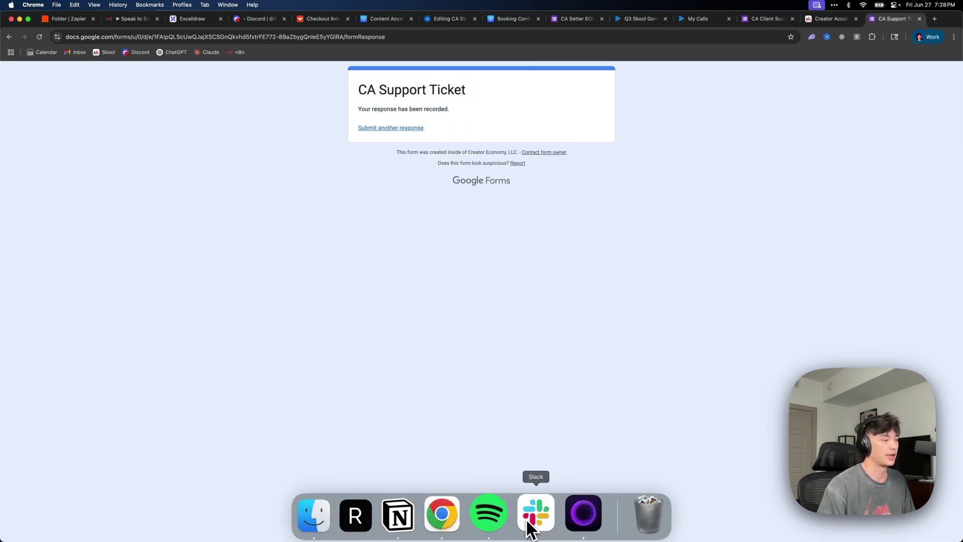
{"action": "left_click", "coordinate": [530, 521]}
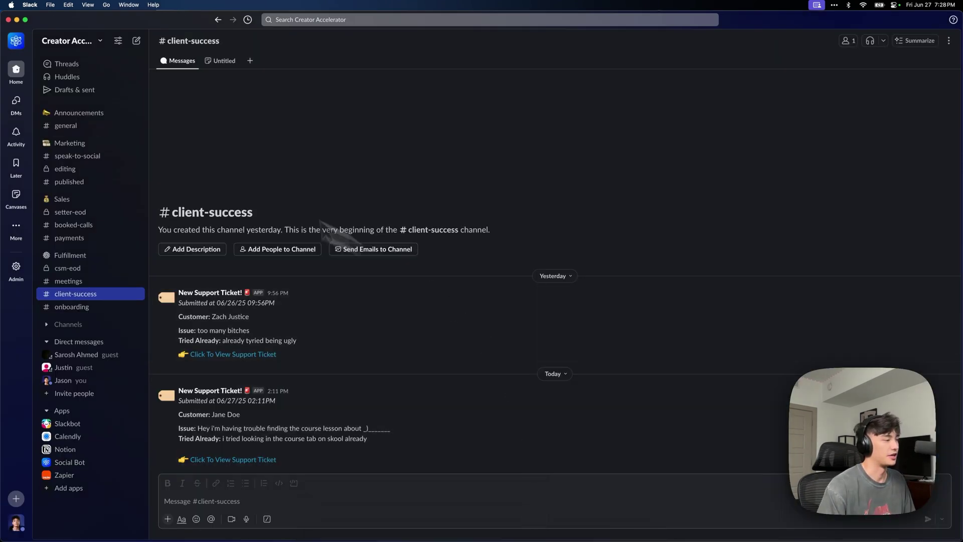
{"action": "left_click", "coordinate": [100, 269]}
{"action": "left_click", "coordinate": [209, 398]}
{"action": "left_click_drag", "start_coordinate": [184, 362], "coordinate": [366, 447]}
{"action": "left_click", "coordinate": [348, 415]}
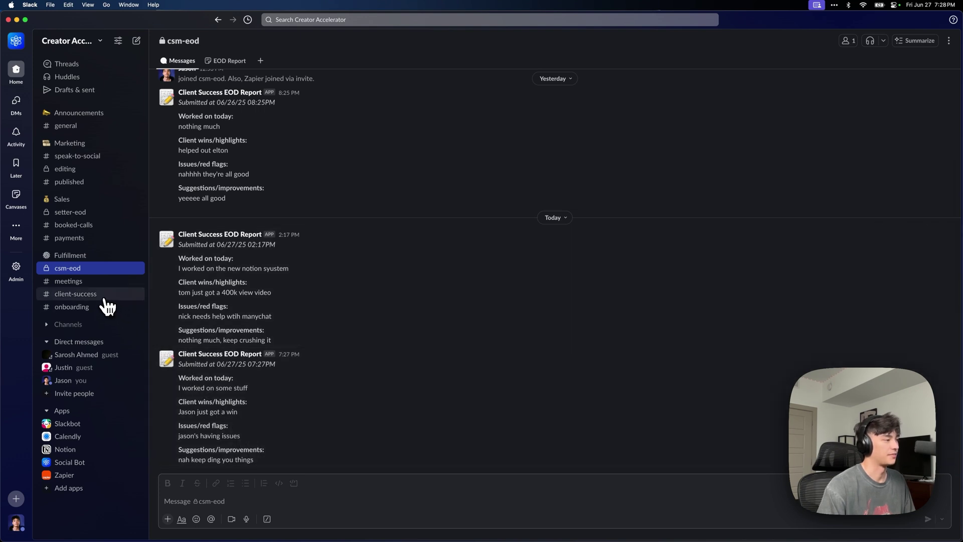
Highlight the newest support ticket in the client-success channel and open its full form response through the ticket link
{"action": "left_click", "coordinate": [75, 294]}
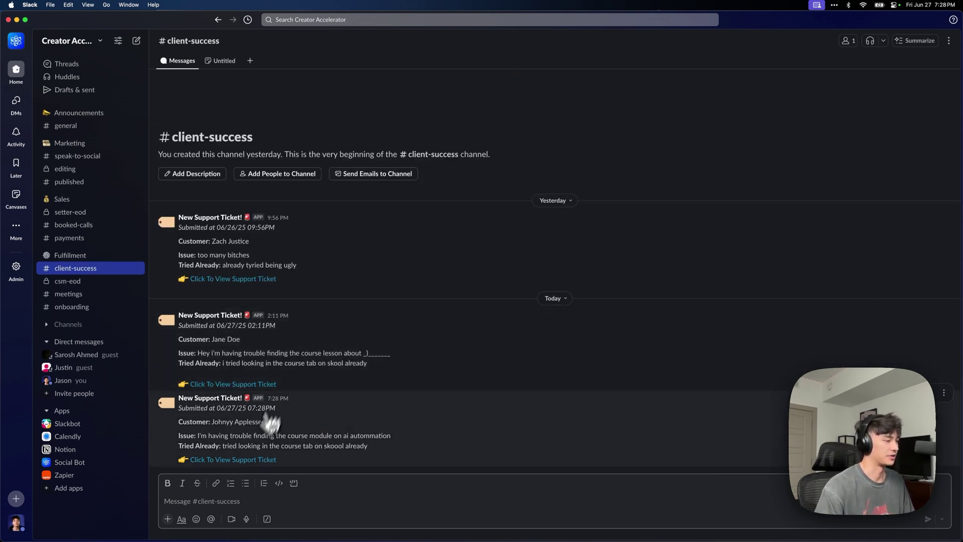
{"action": "left_click_drag", "start_coordinate": [224, 435], "coordinate": [275, 407]}
{"action": "left_click", "coordinate": [370, 436]}
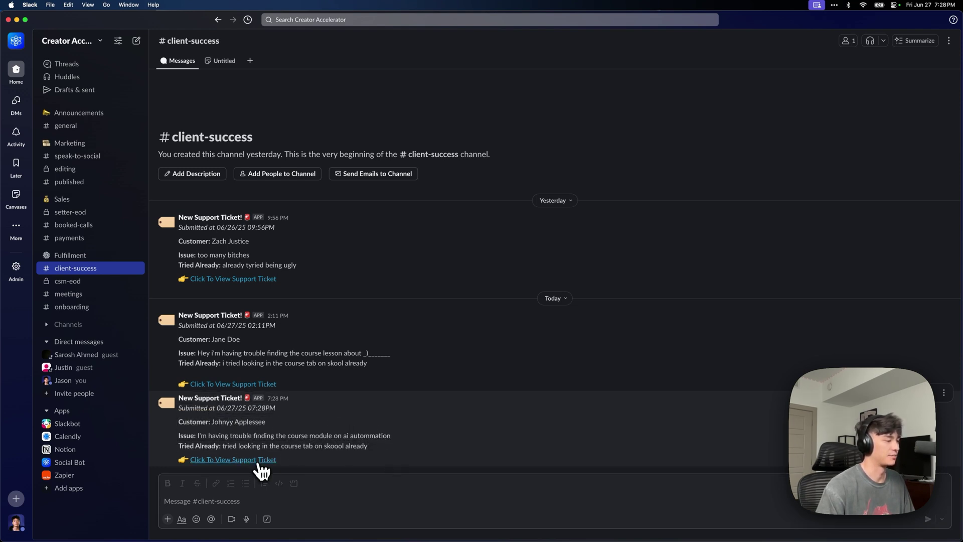
{"action": "left_click", "coordinate": [257, 461]}
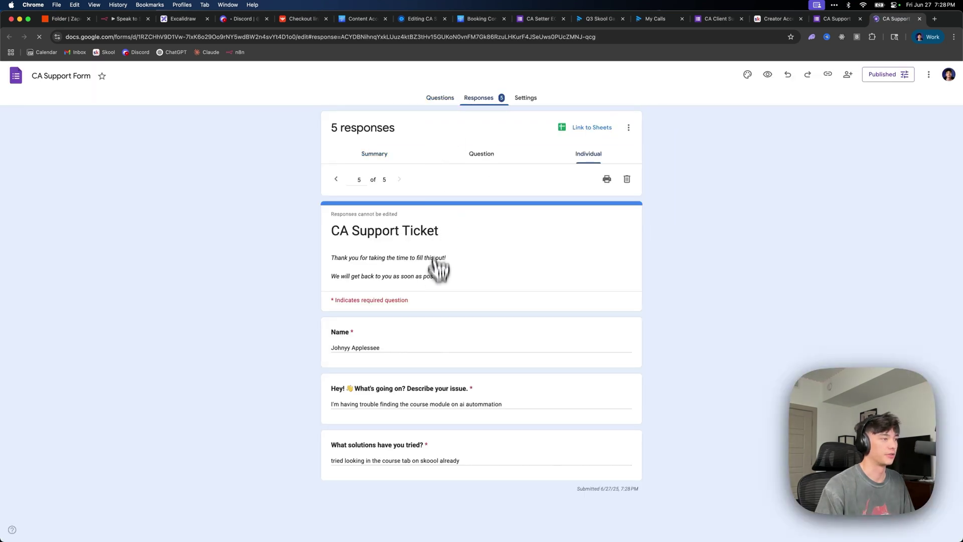
Switch back to Slack and mark the newest support ticket with a green check mark emoji reaction
{"action": "mouse_move", "coordinate": [489, 537]}
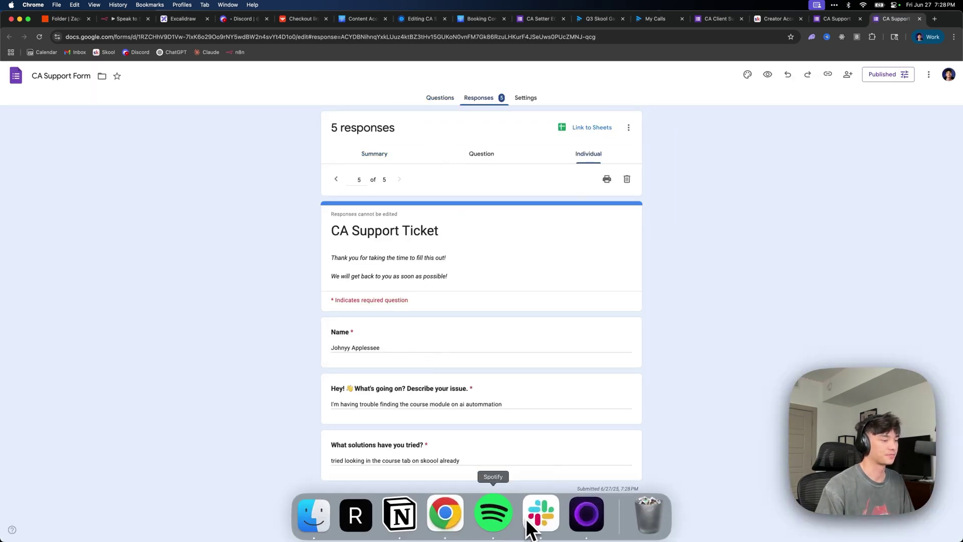
{"action": "left_click", "coordinate": [540, 513]}
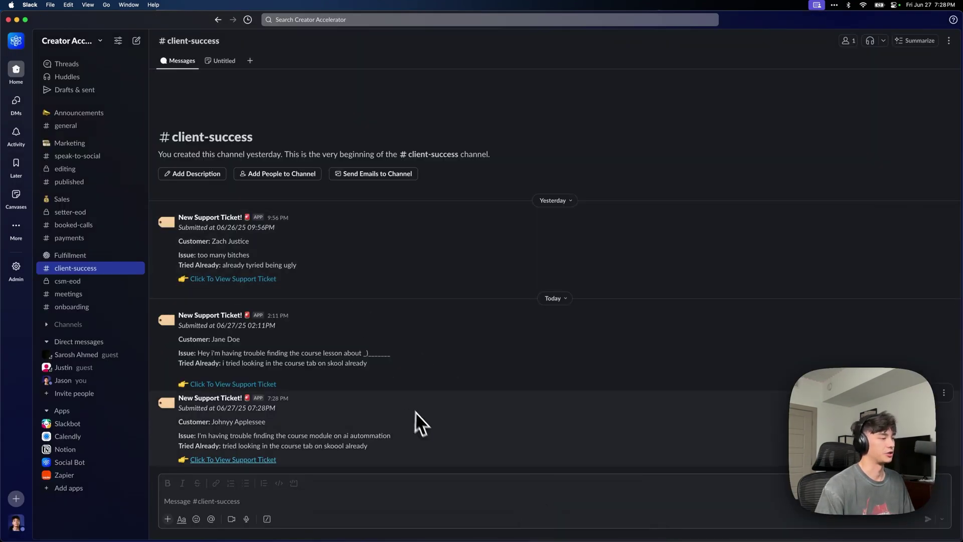
{"action": "left_click_drag", "start_coordinate": [205, 408], "coordinate": [453, 440]}
{"action": "left_click", "coordinate": [456, 439]}
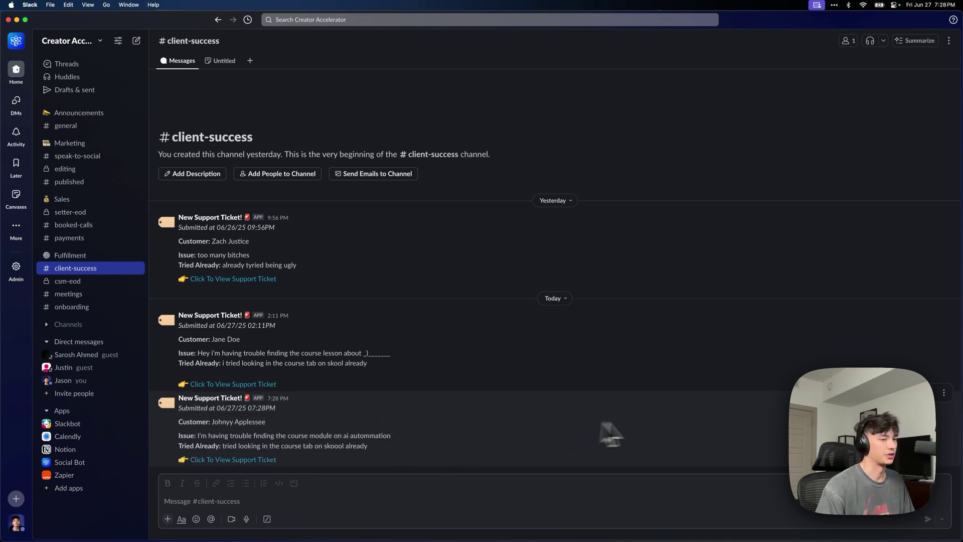
{"action": "left_click", "coordinate": [885, 393]}
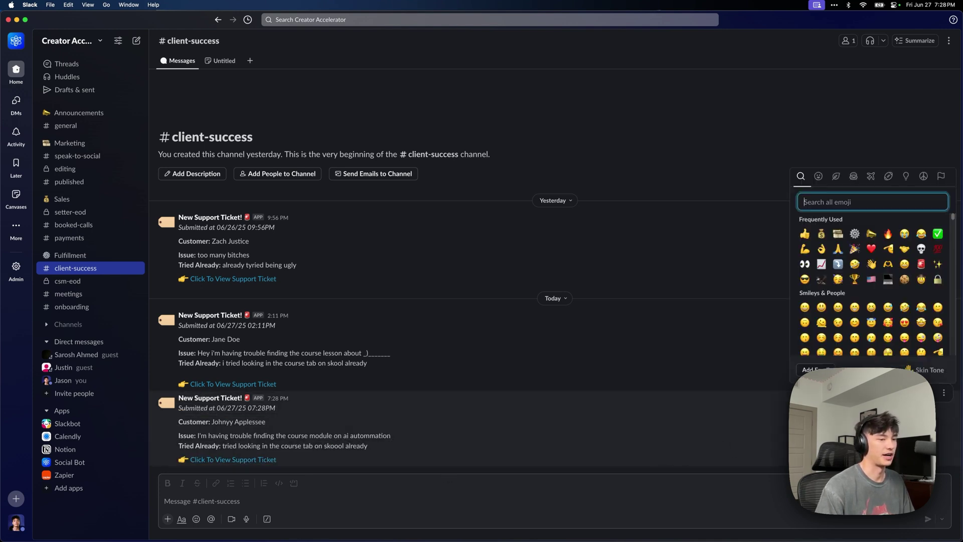
{"action": "left_click", "coordinate": [940, 247]}
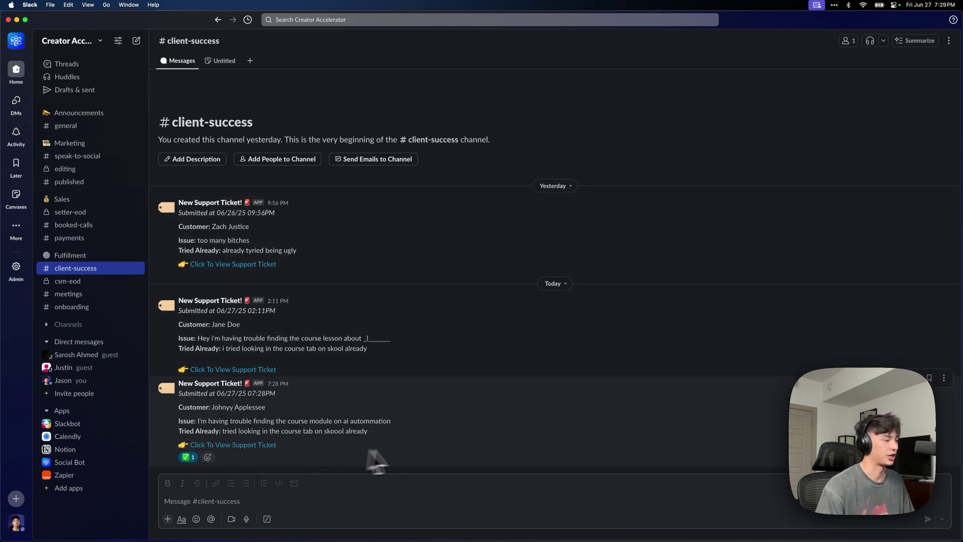
{"action": "left_click_drag", "start_coordinate": [427, 447], "coordinate": [221, 324]}
{"action": "left_click", "coordinate": [471, 410]}
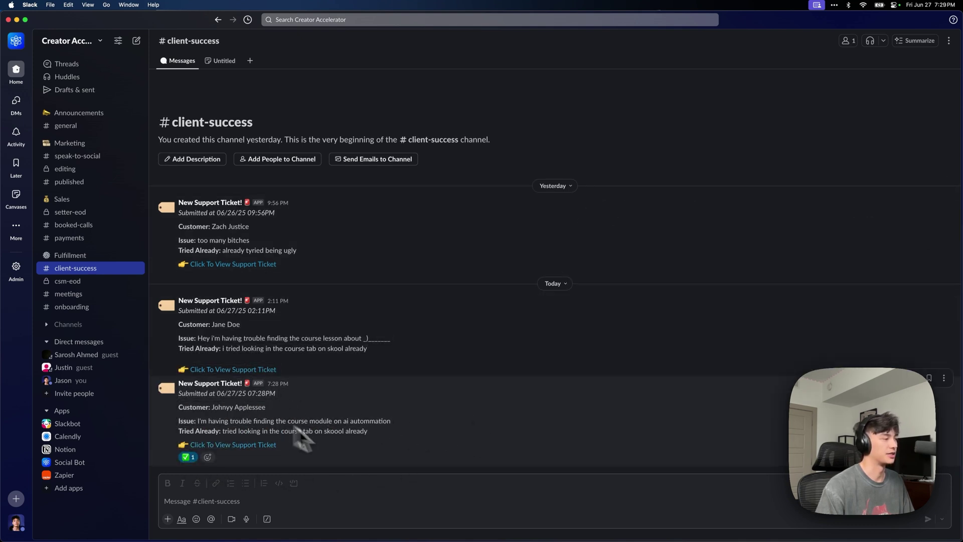
Open the onboarding channel and highlight the task checklist in today's Onboarding Bot message
{"action": "left_click", "coordinate": [103, 308]}
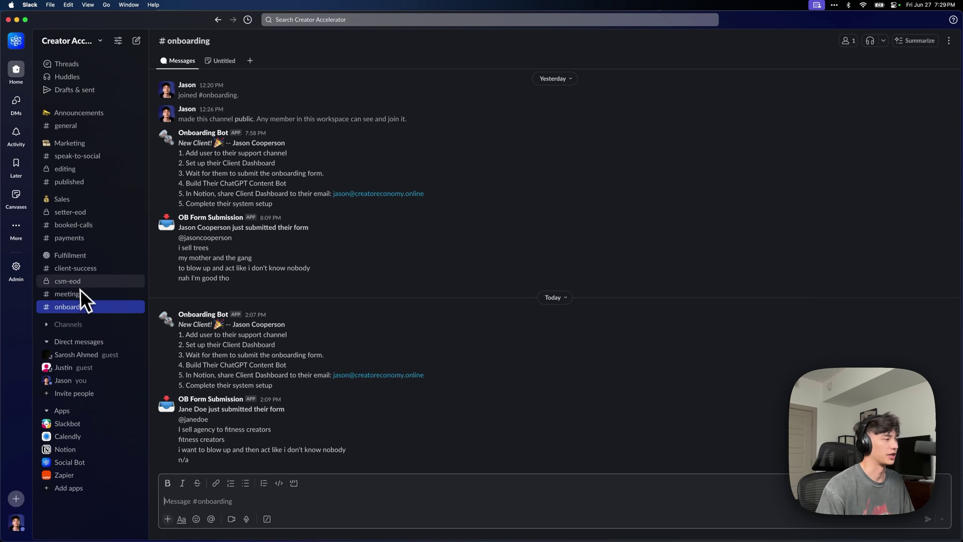
{"action": "left_click_drag", "start_coordinate": [174, 317], "coordinate": [315, 382]}
{"action": "left_click", "coordinate": [227, 345]}
{"action": "left_click_drag", "start_coordinate": [178, 344], "coordinate": [234, 324]}
{"action": "left_click", "coordinate": [317, 344]}
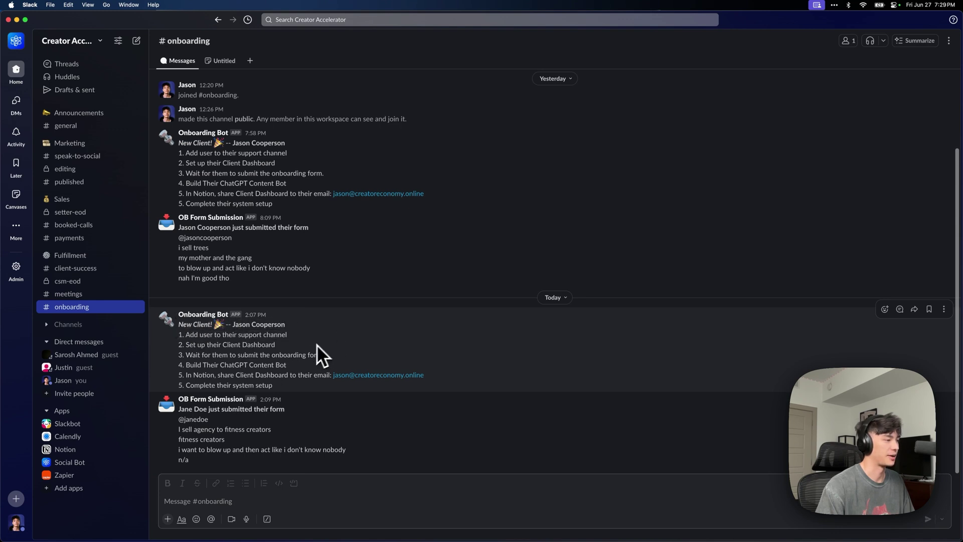
{"action": "left_click_drag", "start_coordinate": [179, 335], "coordinate": [358, 382]}
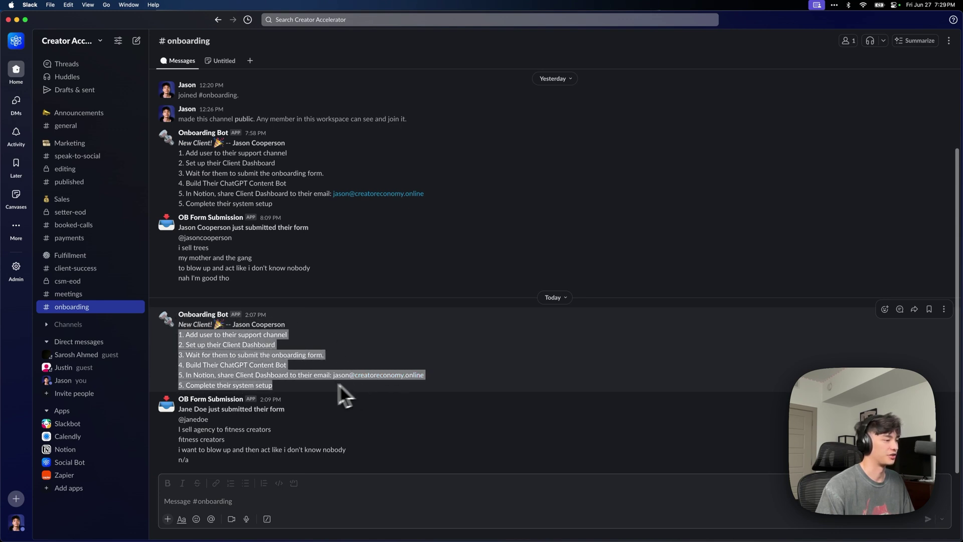
{"action": "left_click_drag", "start_coordinate": [324, 390], "coordinate": [175, 341]}
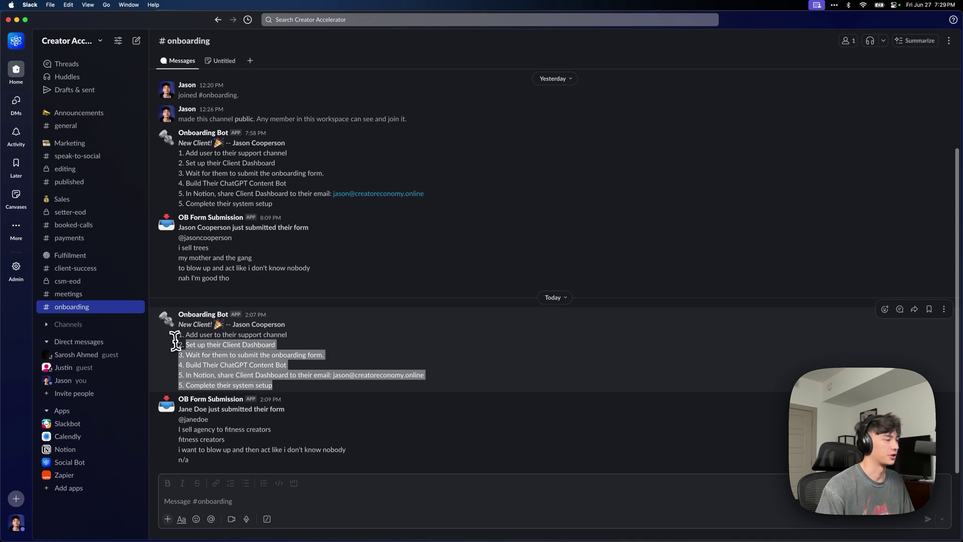
{"action": "left_click", "coordinate": [192, 339]}
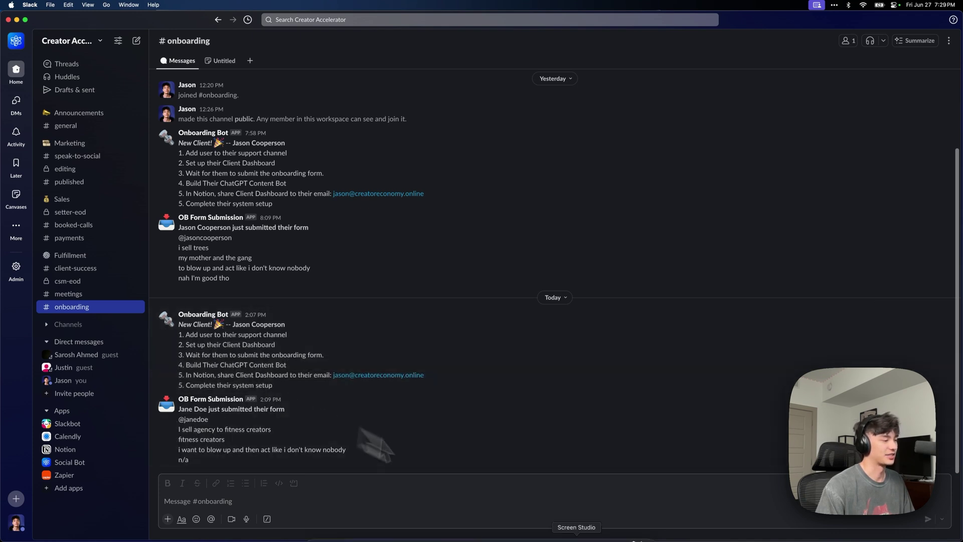
Open the newest CA Onboarding email from Gmail's Sent folder in a new Chrome tab and highlight its three onboarding steps
{"action": "mouse_move", "coordinate": [497, 536]}
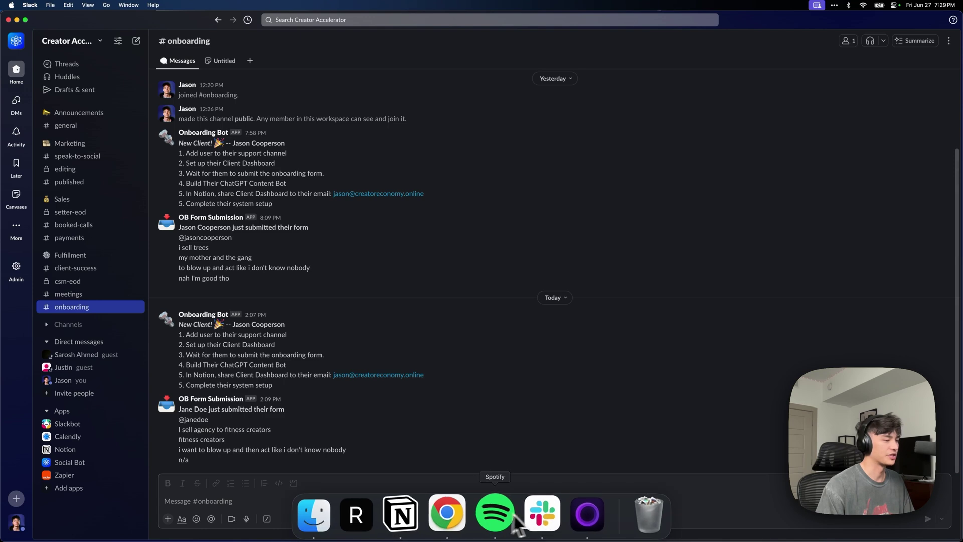
{"action": "left_click", "coordinate": [458, 507]}
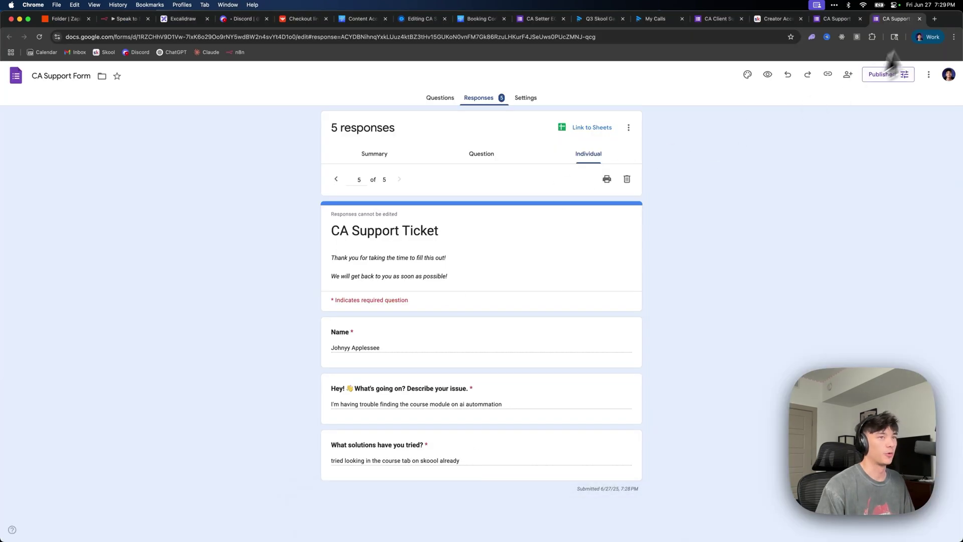
{"action": "left_click", "coordinate": [933, 19]}
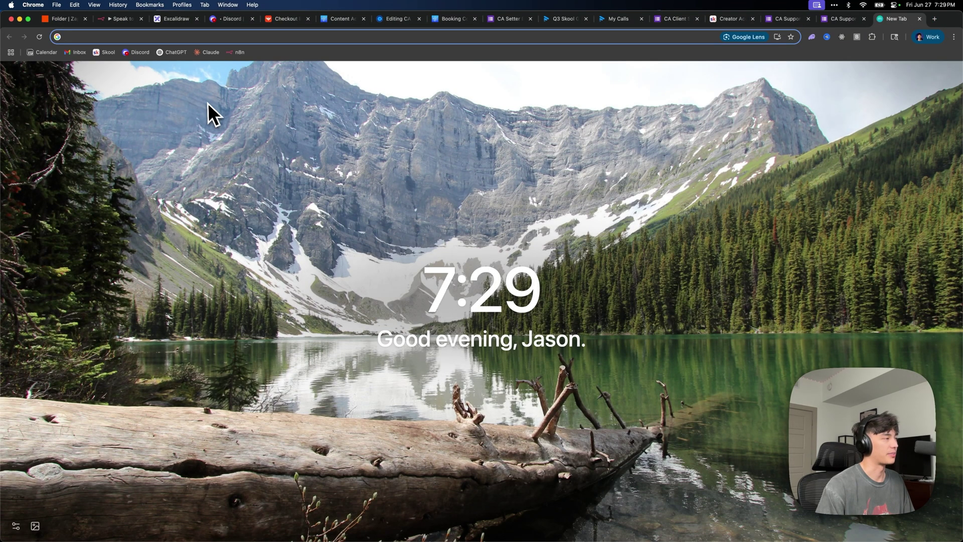
{"action": "left_click", "coordinate": [81, 53]}
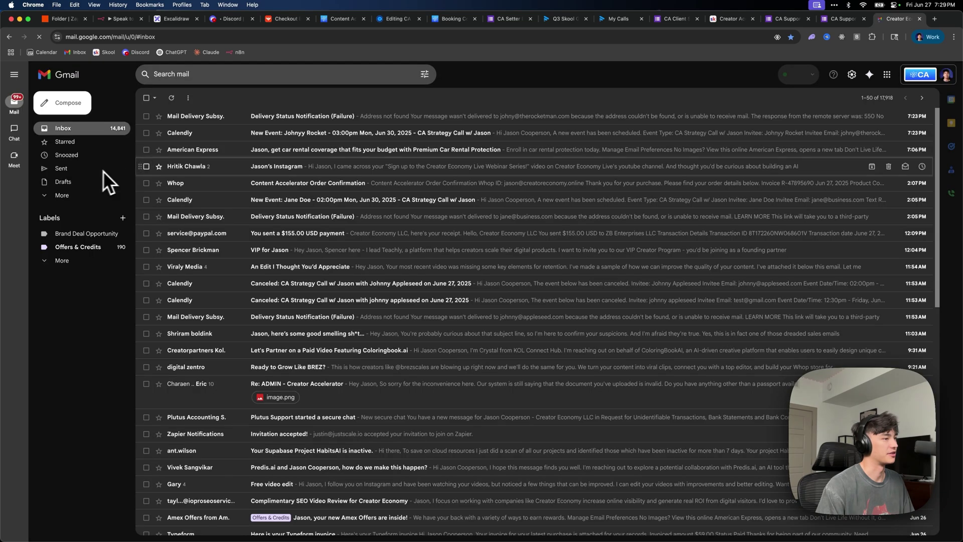
{"action": "left_click", "coordinate": [76, 169]}
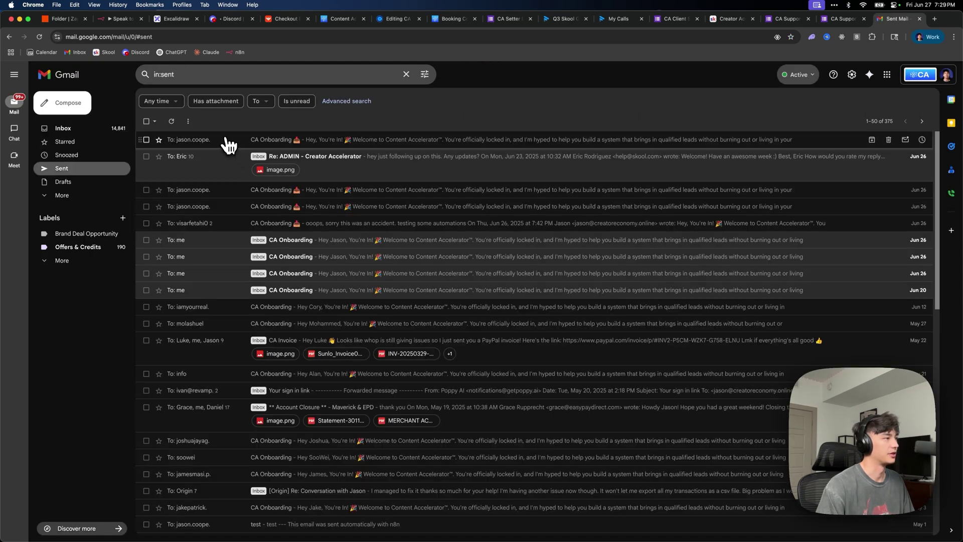
{"action": "left_click", "coordinate": [228, 145]}
{"action": "left_click_drag", "start_coordinate": [176, 179], "coordinate": [504, 312]}
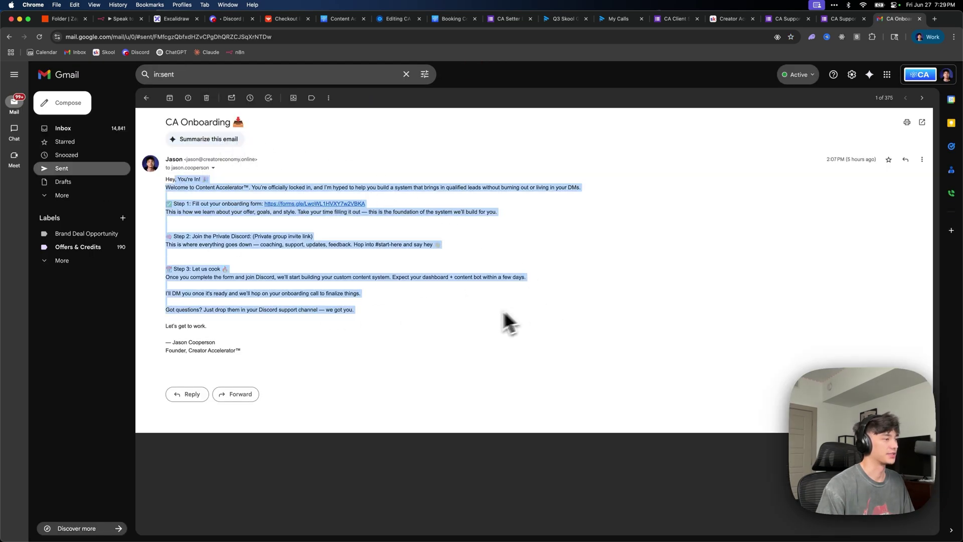
{"action": "left_click", "coordinate": [409, 318]}
Open the CA Onboarding Form from the email's link, review its prefilled answers and submit it
{"action": "left_click", "coordinate": [319, 204]}
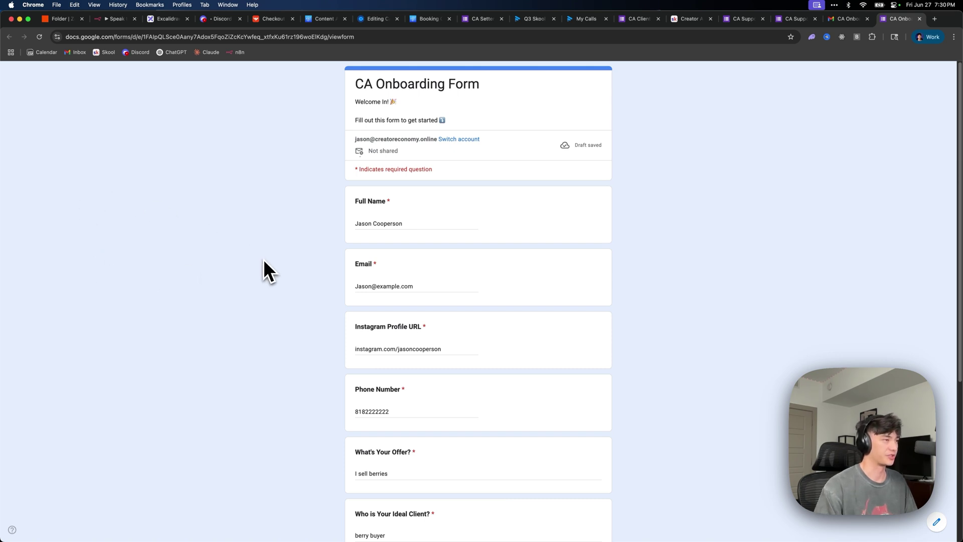
{"action": "scroll", "coordinate": [251, 236], "scroll_direction": "down", "scroll_amount": 3}
{"action": "scroll", "coordinate": [219, 248], "scroll_direction": "up", "scroll_amount": 2}
{"action": "scroll", "coordinate": [321, 316], "scroll_direction": "down", "scroll_amount": 3}
{"action": "left_click", "coordinate": [364, 464]}
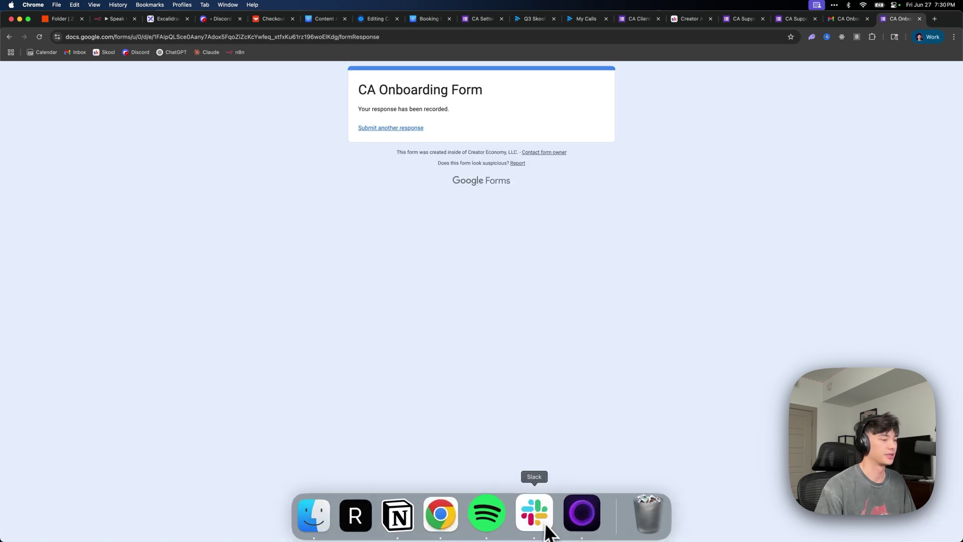
Switch to Slack and highlight today's Onboarding Bot and OB Form Submission messages in the onboarding channel
{"action": "left_click", "coordinate": [535, 527]}
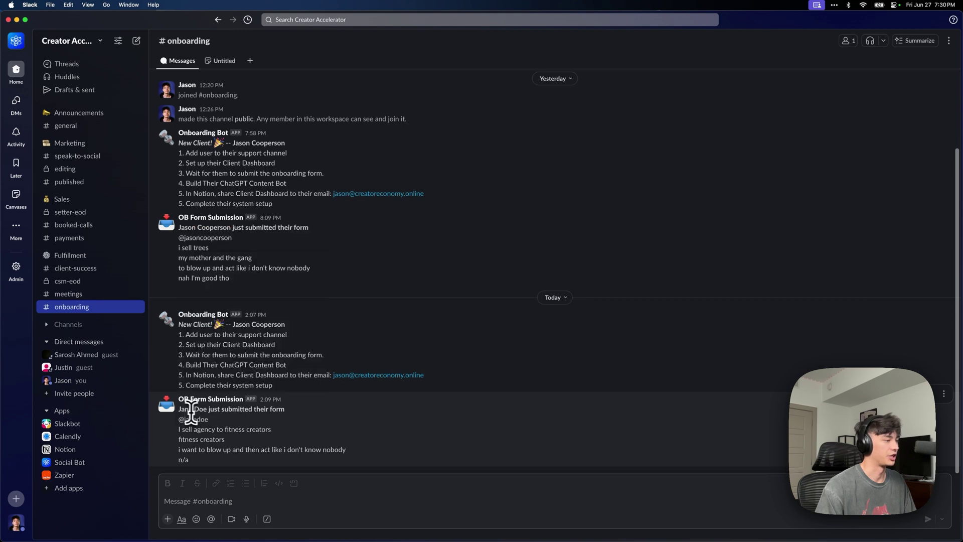
{"action": "left_click_drag", "start_coordinate": [185, 410], "coordinate": [302, 408]}
{"action": "left_click_drag", "start_coordinate": [180, 409], "coordinate": [285, 408]}
{"action": "left_click", "coordinate": [281, 417]}
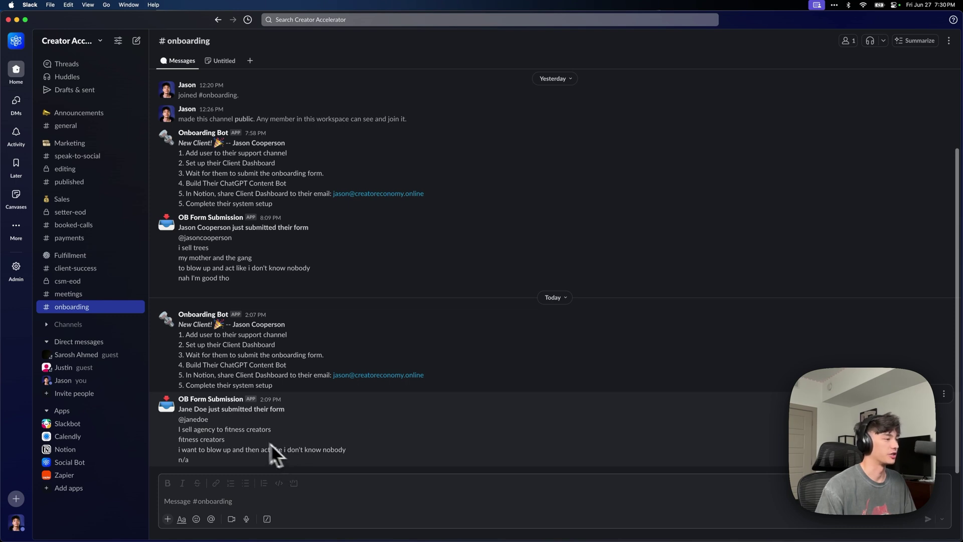
{"action": "left_click_drag", "start_coordinate": [172, 321], "coordinate": [550, 516]}
{"action": "left_click", "coordinate": [550, 508]}
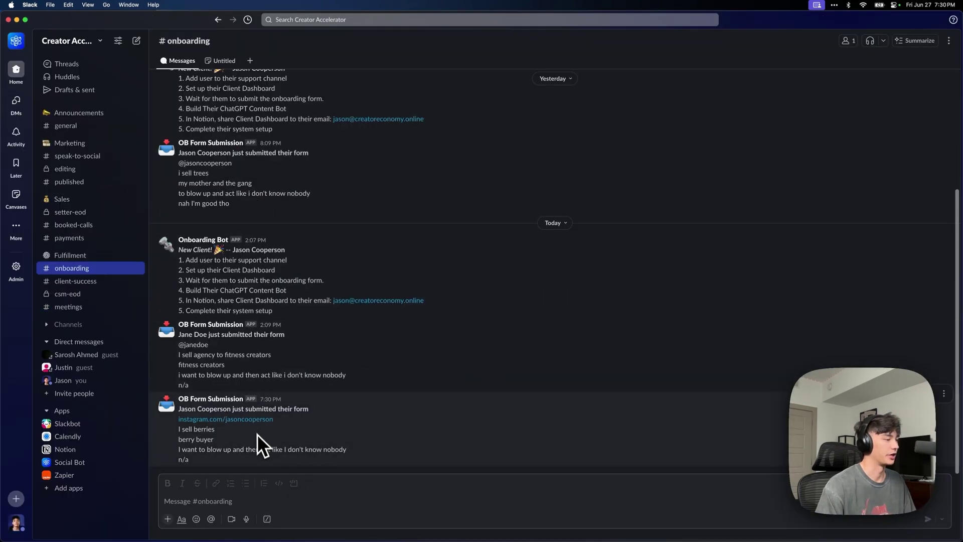
Highlight the new OB Form Submission message, view its linked Instagram profile and return to Slack
{"action": "left_click_drag", "start_coordinate": [232, 408], "coordinate": [342, 413]}
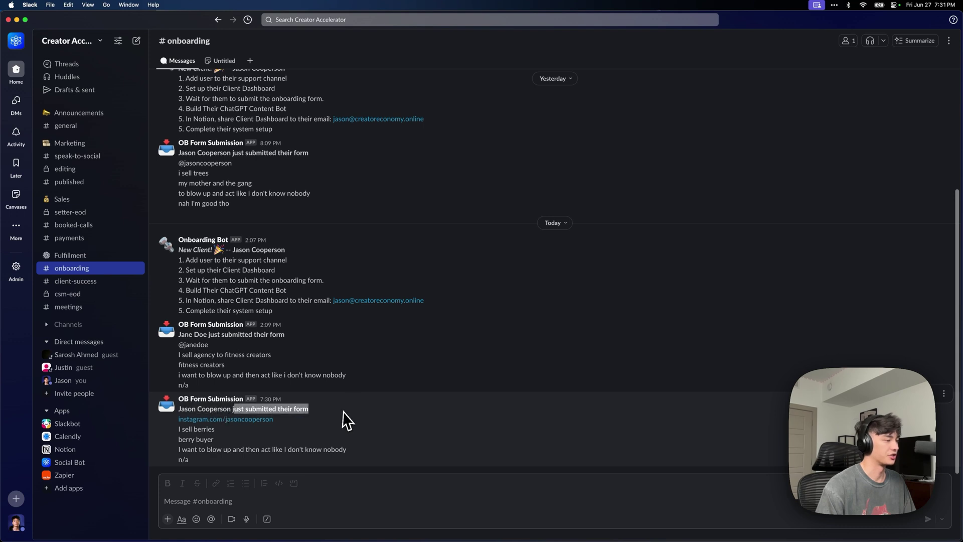
{"action": "left_click_drag", "start_coordinate": [208, 396], "coordinate": [351, 449]}
{"action": "left_click", "coordinate": [336, 425]}
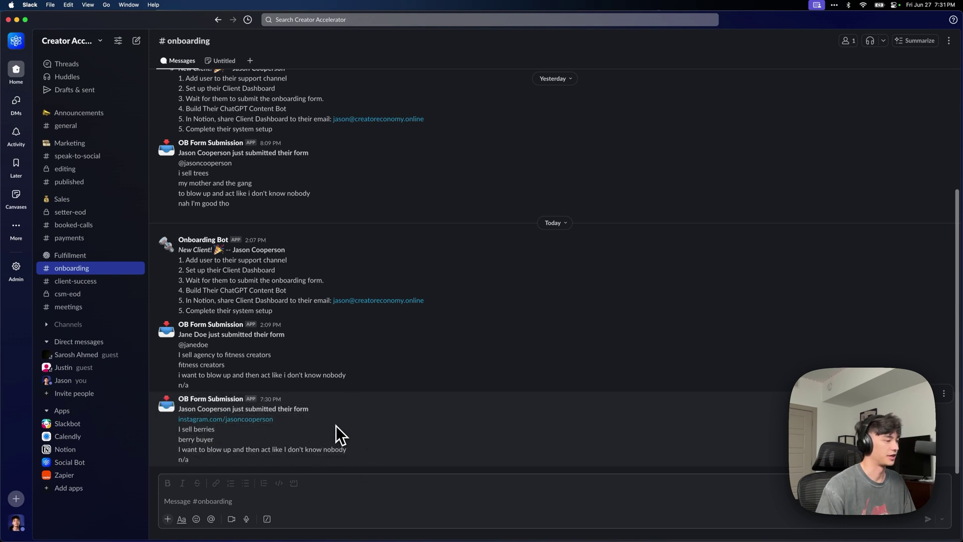
{"action": "left_click", "coordinate": [204, 419]}
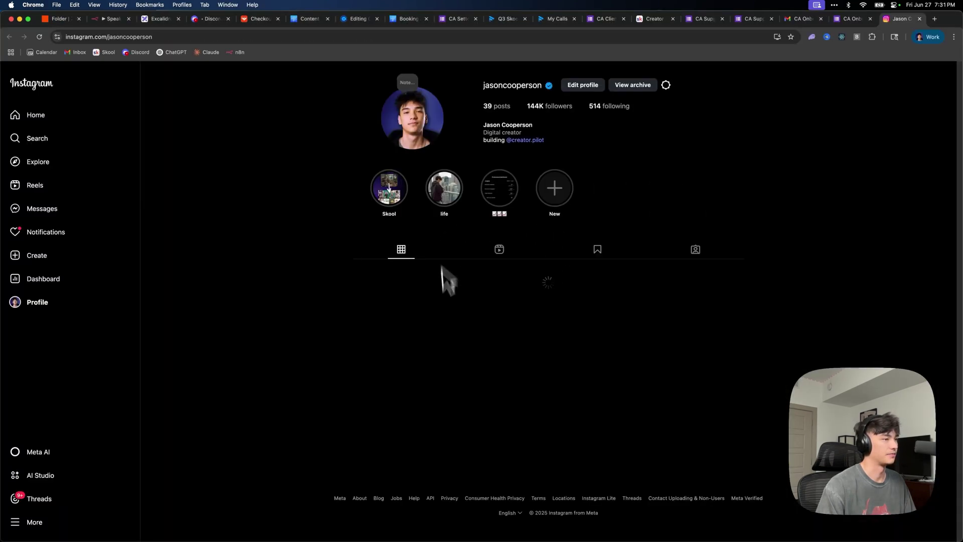
{"action": "left_click", "coordinate": [524, 519]}
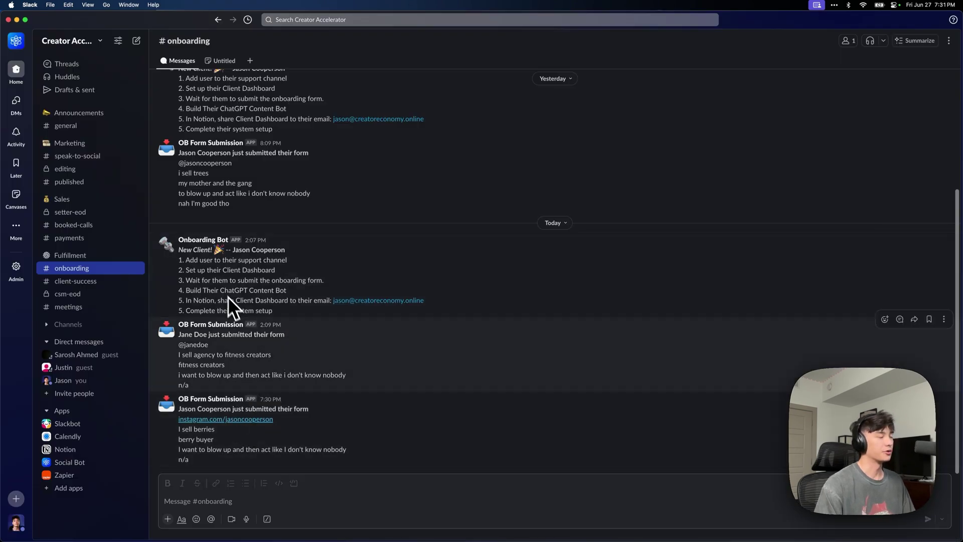
Look through the onboarding channel's message history and switch back to Chrome
{"action": "scroll", "coordinate": [243, 422], "scroll_direction": "up", "scroll_amount": 5}
{"action": "scroll", "coordinate": [240, 229], "scroll_direction": "down", "scroll_amount": 5}
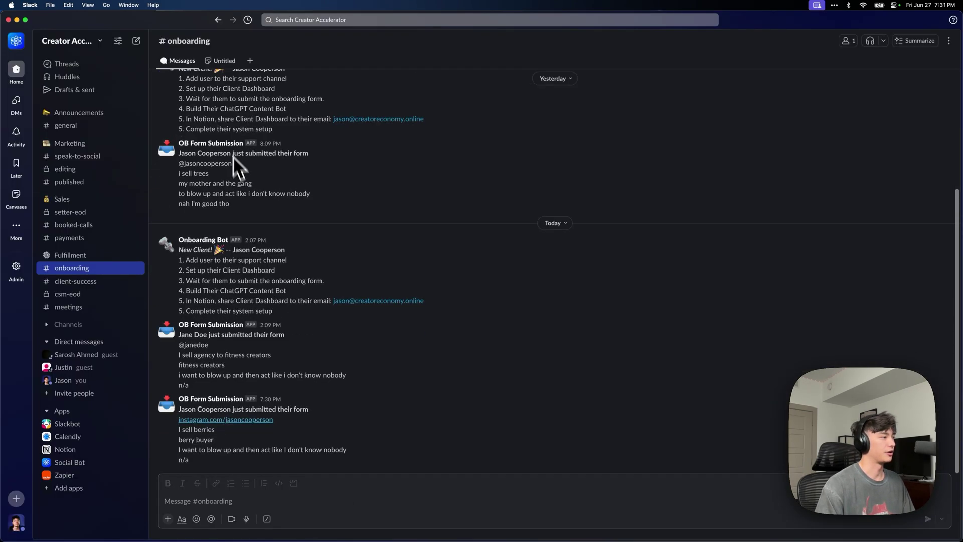
{"action": "mouse_move", "coordinate": [431, 524]}
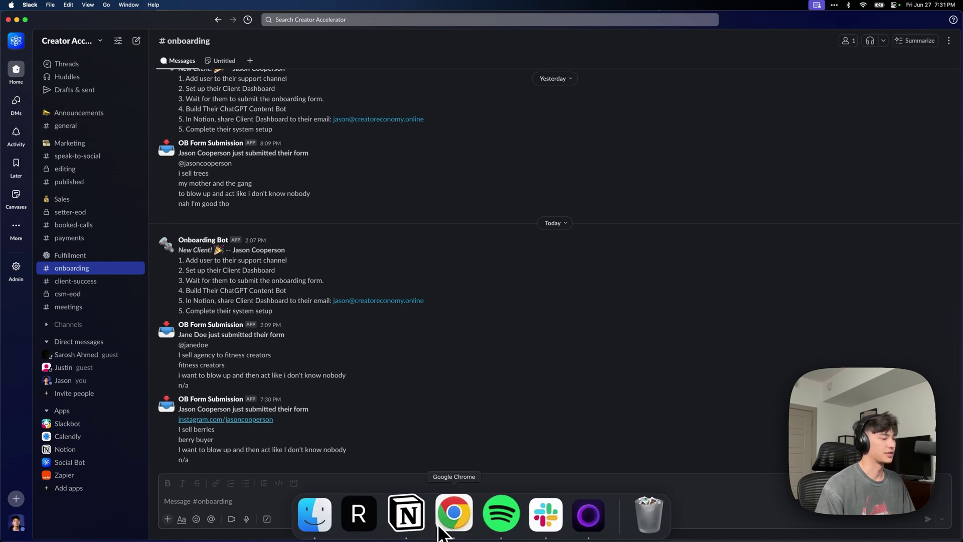
{"action": "left_click", "coordinate": [449, 529]}
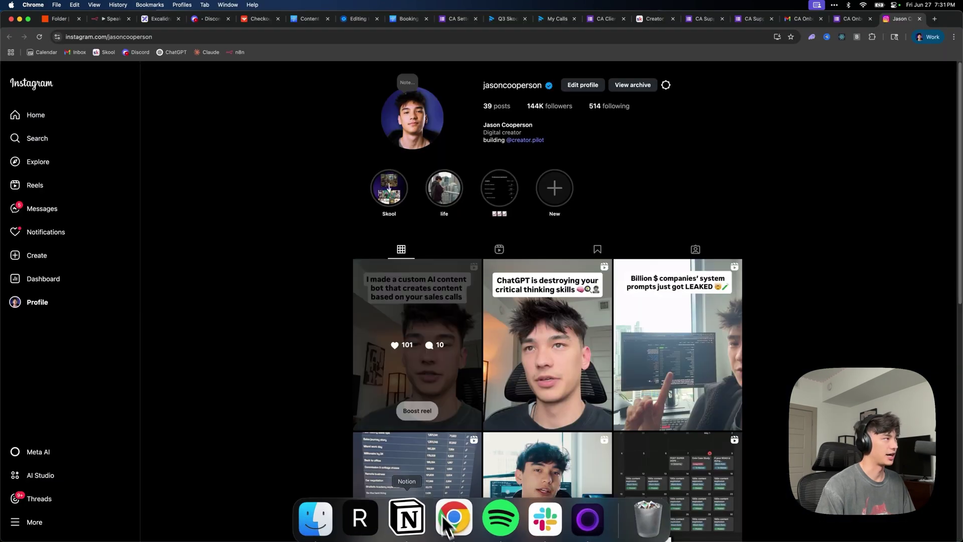
Close all browser tabs except the Zapier Slack Home Base folder and the n8n Speak to Social Bot workflow
{"action": "left_click", "coordinate": [63, 20]}
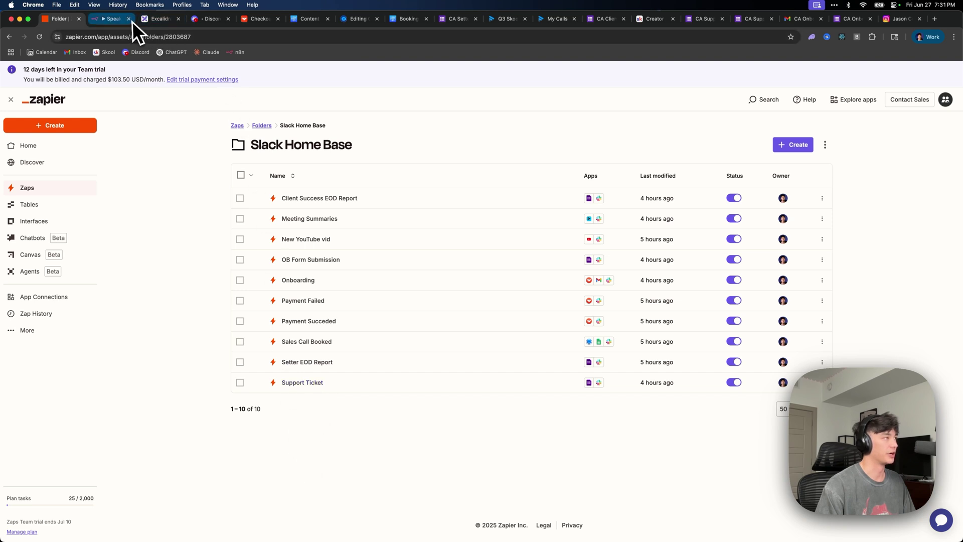
{"action": "left_click", "coordinate": [178, 19]}
{"action": "left_click", "coordinate": [178, 19]}
{"action": "left_click", "coordinate": [179, 19]}
{"action": "left_click", "coordinate": [178, 18]}
{"action": "left_click", "coordinate": [178, 18]}
{"action": "left_click", "coordinate": [178, 19]}
{"action": "left_click", "coordinate": [178, 19]}
{"action": "left_click", "coordinate": [178, 18]}
{"action": "left_click", "coordinate": [178, 19]}
{"action": "left_click", "coordinate": [179, 18]}
{"action": "left_click", "coordinate": [178, 19]}
{"action": "left_click", "coordinate": [178, 19]}
{"action": "left_click", "coordinate": [178, 19]}
{"action": "left_click", "coordinate": [178, 19]}
{"action": "left_click", "coordinate": [178, 19]}
{"action": "left_click", "coordinate": [178, 19]}
Open the Creator Accelerator community on Skool in a new tab and look through its posts, classroom and calendar
{"action": "left_click", "coordinate": [244, 19]}
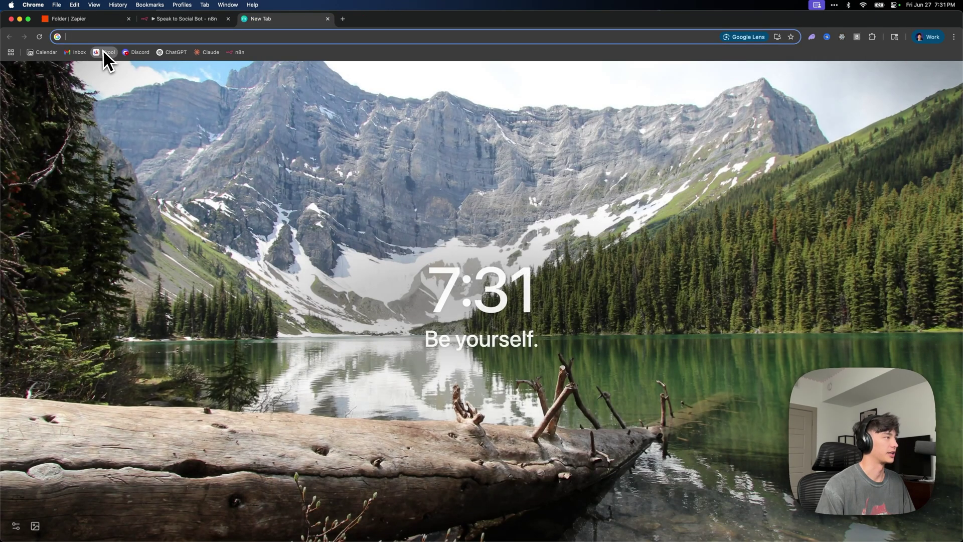
{"action": "left_click", "coordinate": [104, 52]}
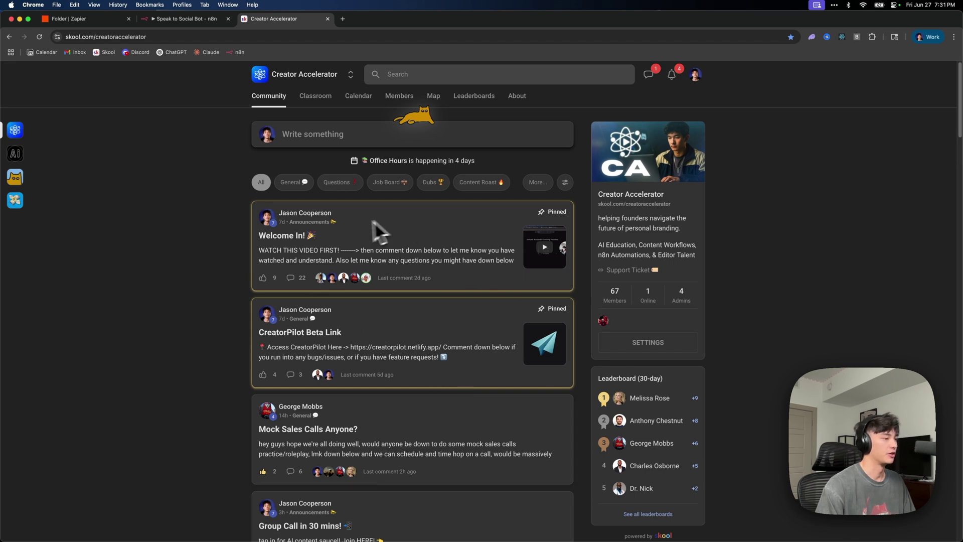
{"action": "scroll", "coordinate": [301, 236], "scroll_direction": "down", "scroll_amount": 5}
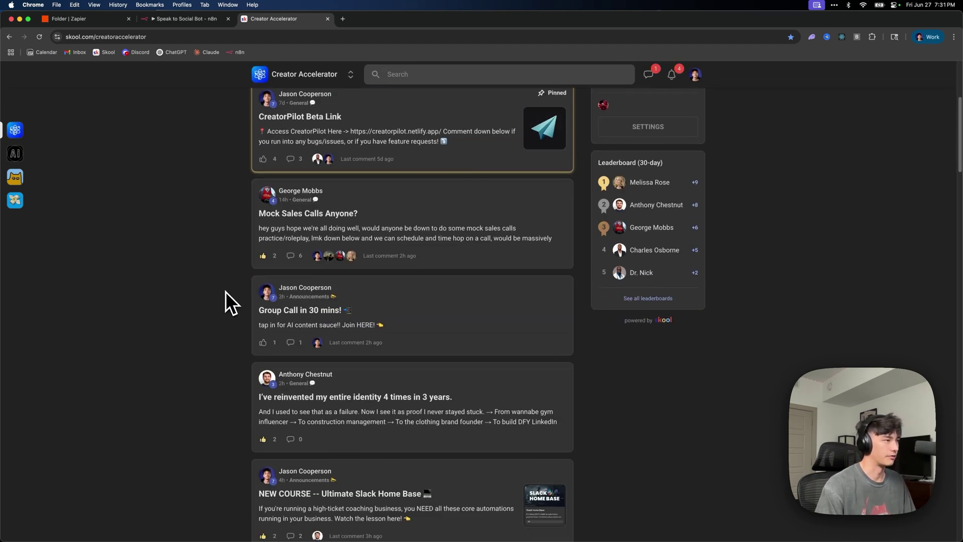
{"action": "left_click", "coordinate": [317, 97]}
{"action": "scroll", "coordinate": [426, 351], "scroll_direction": "down", "scroll_amount": 2}
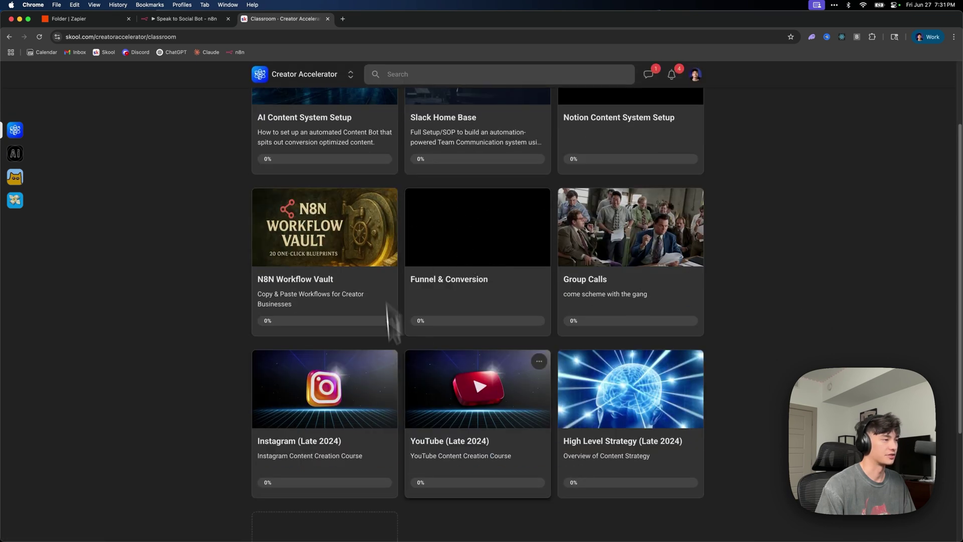
{"action": "scroll", "coordinate": [389, 316], "scroll_direction": "up", "scroll_amount": 2}
{"action": "left_click", "coordinate": [359, 96]}
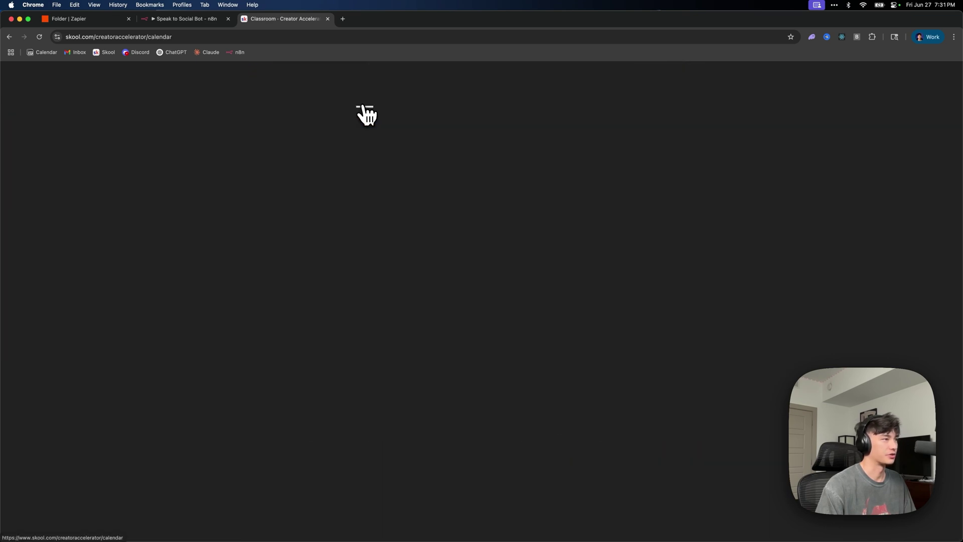
{"action": "left_click", "coordinate": [360, 394]}
{"action": "left_click", "coordinate": [332, 414]}
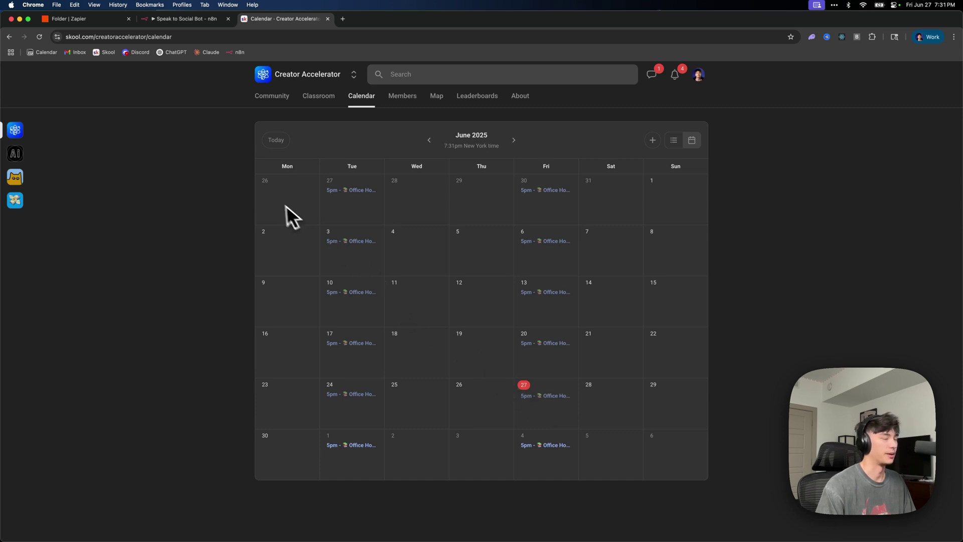
Examine the list of zaps in Zapier's Slack Home Base folder and the node layout of the n8n Speak to Social Bot workflow
{"action": "left_click", "coordinate": [191, 20]}
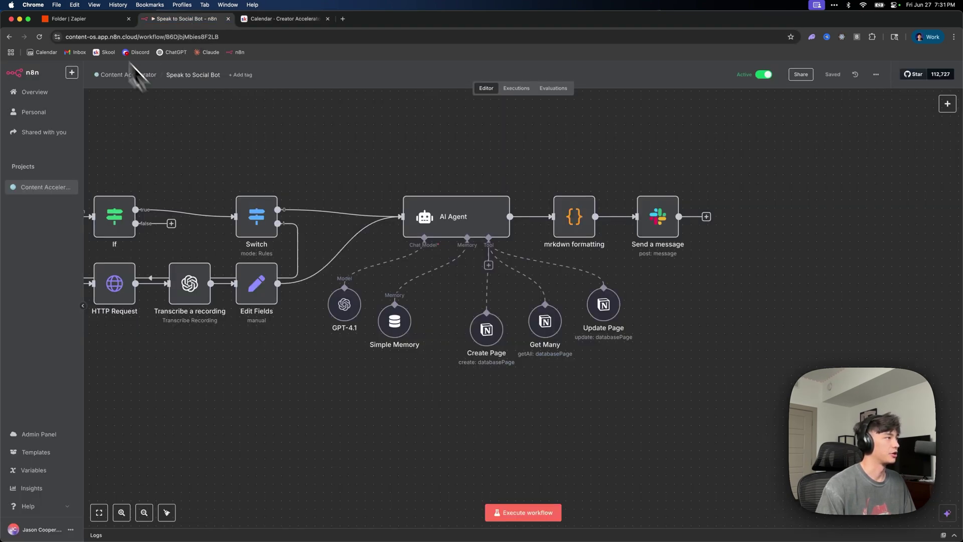
{"action": "left_click", "coordinate": [95, 19]}
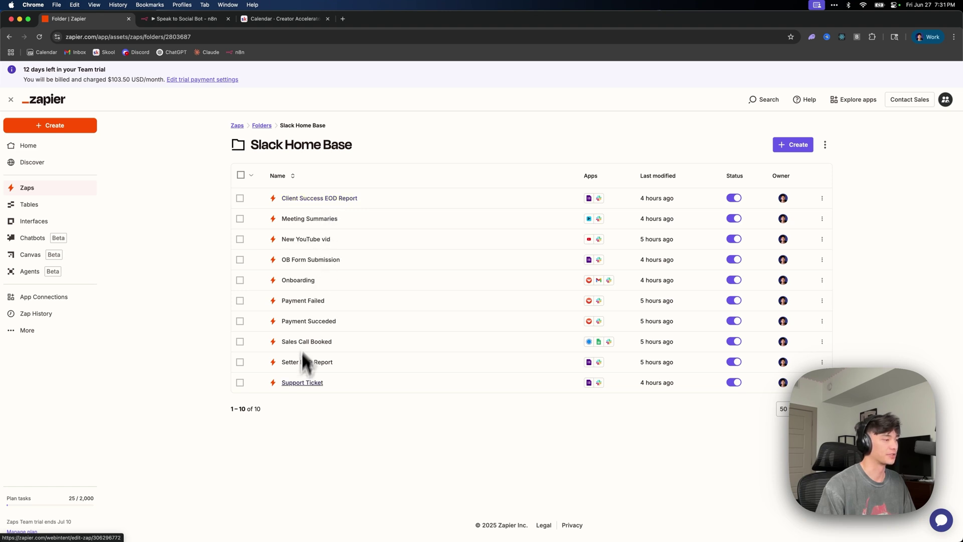
{"action": "left_click_drag", "start_coordinate": [308, 171], "coordinate": [533, 414]}
{"action": "left_click", "coordinate": [378, 432]}
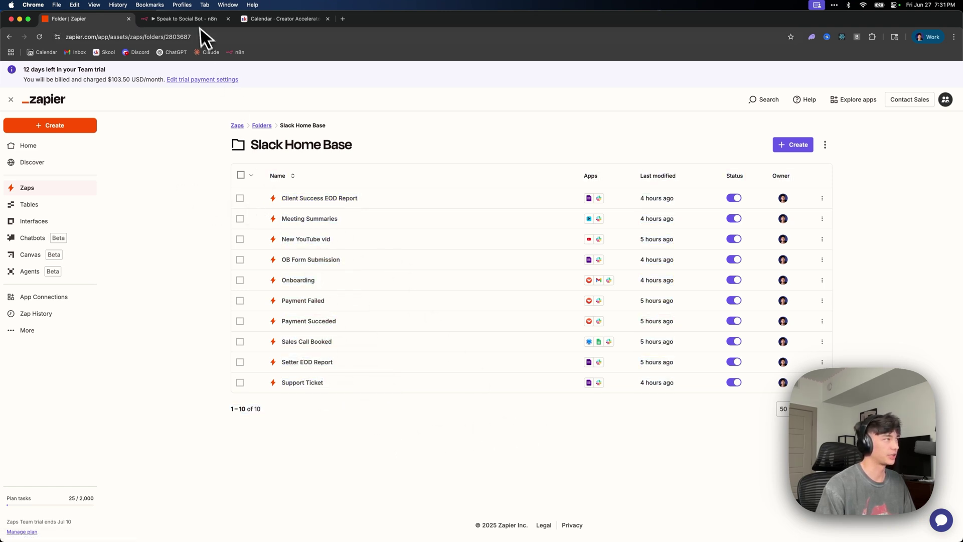
{"action": "left_click", "coordinate": [198, 19]}
{"action": "left_click_drag", "start_coordinate": [197, 169], "coordinate": [356, 189]}
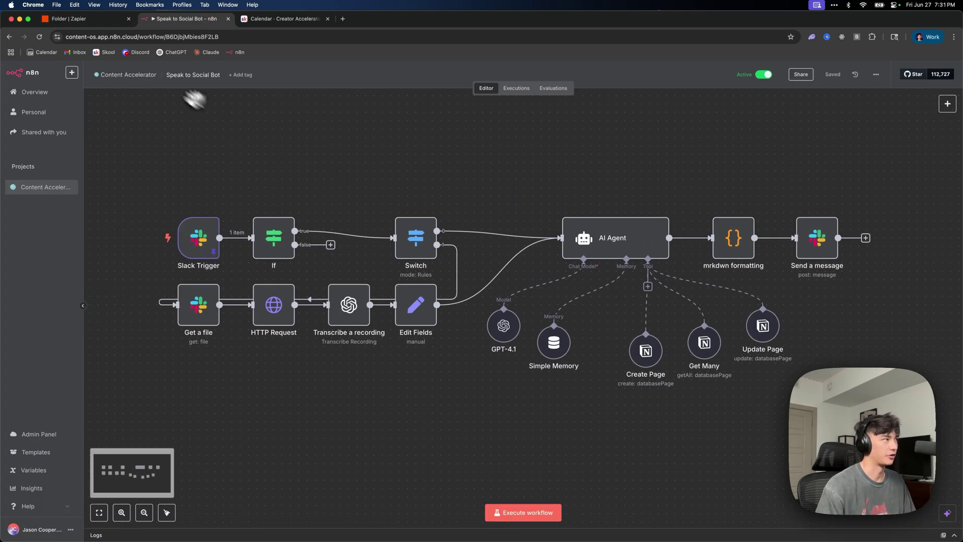
Review the Client Success EOD Report zap's Google Forms trigger and Slack message setup, and return to the Slack Home Base folder
{"action": "left_click", "coordinate": [109, 22]}
{"action": "left_click", "coordinate": [305, 197]}
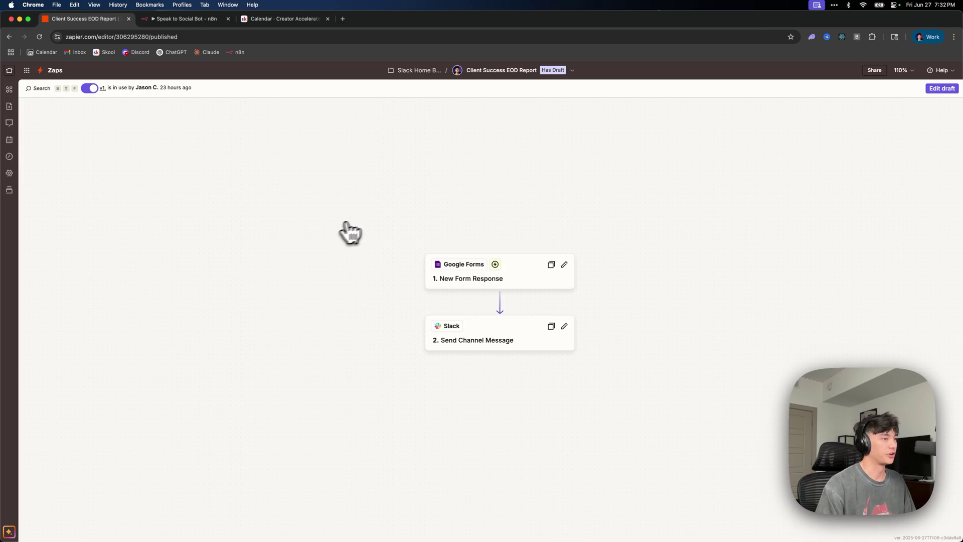
{"action": "left_click", "coordinate": [572, 71]}
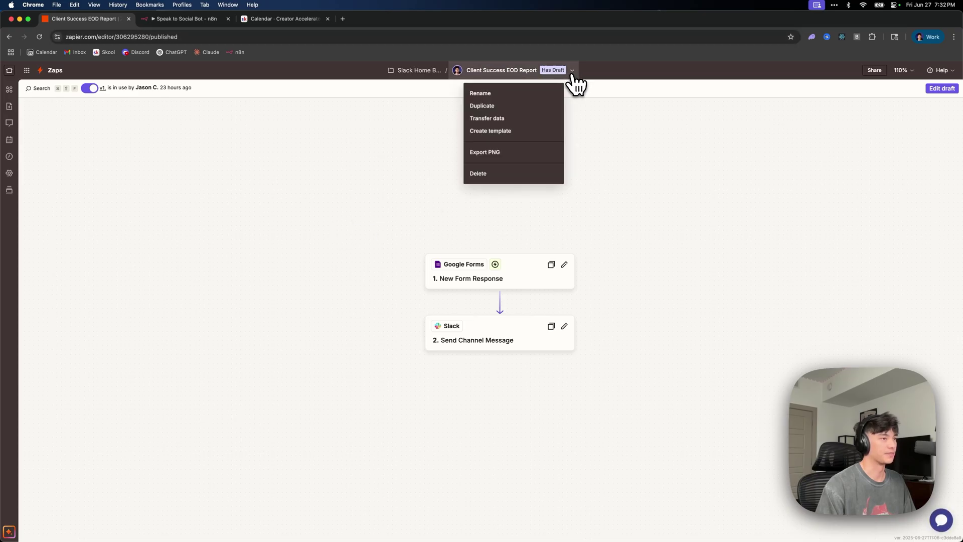
{"action": "left_click", "coordinate": [314, 148]}
{"action": "scroll", "coordinate": [460, 230], "scroll_direction": "right", "scroll_amount": 10}
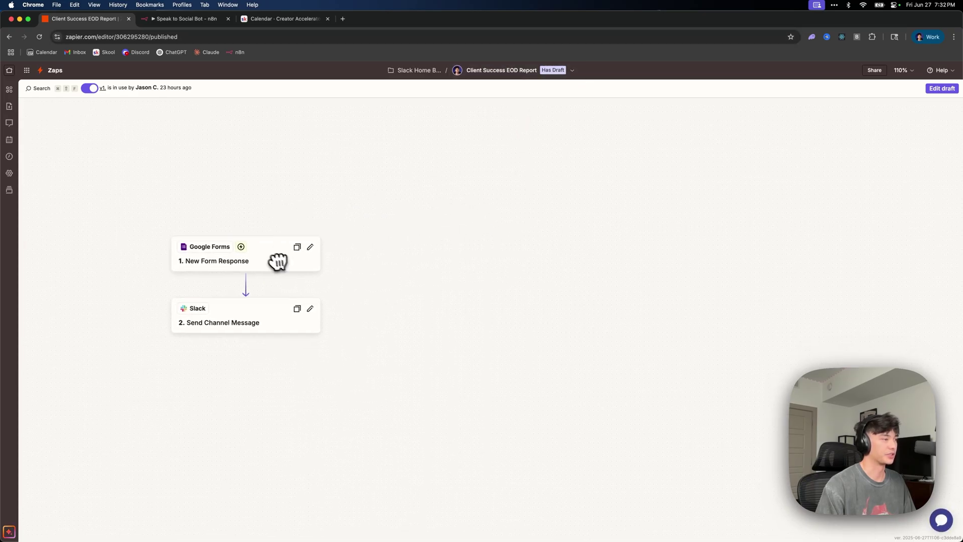
{"action": "left_click", "coordinate": [275, 267]}
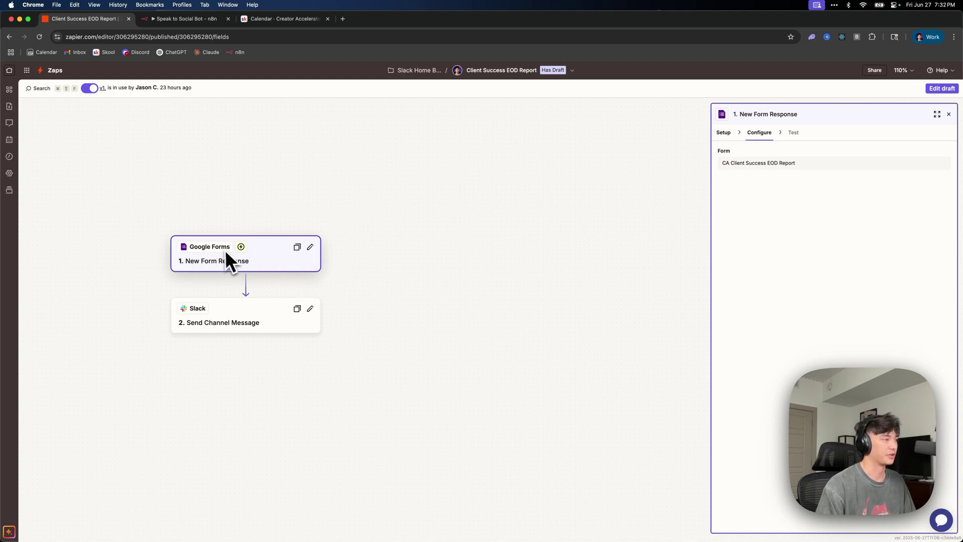
{"action": "left_click", "coordinate": [262, 325]}
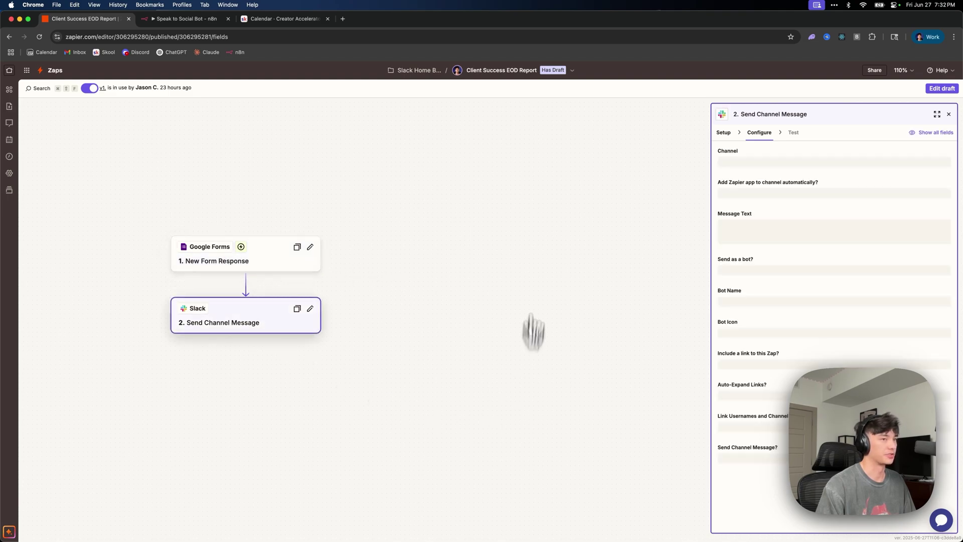
{"action": "left_click", "coordinate": [724, 134]}
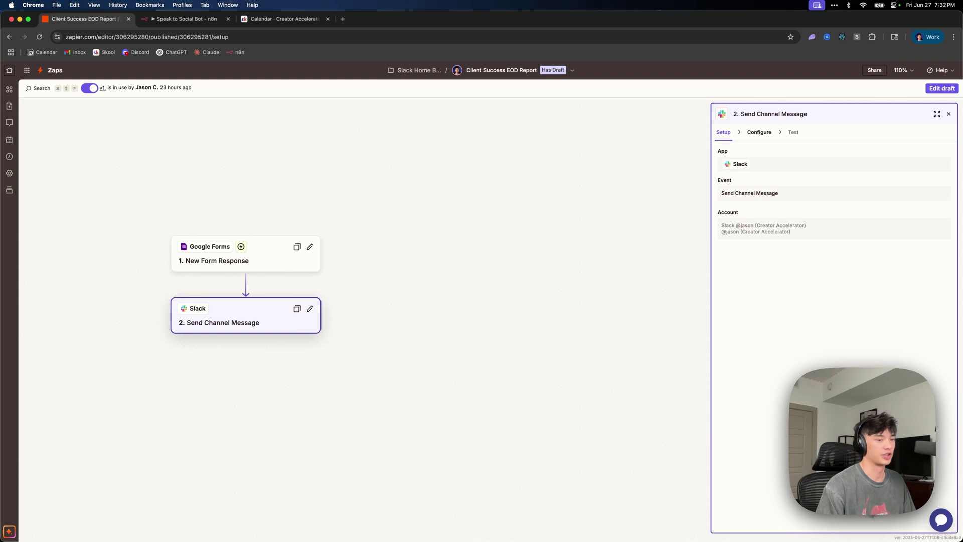
{"action": "left_click", "coordinate": [427, 70]}
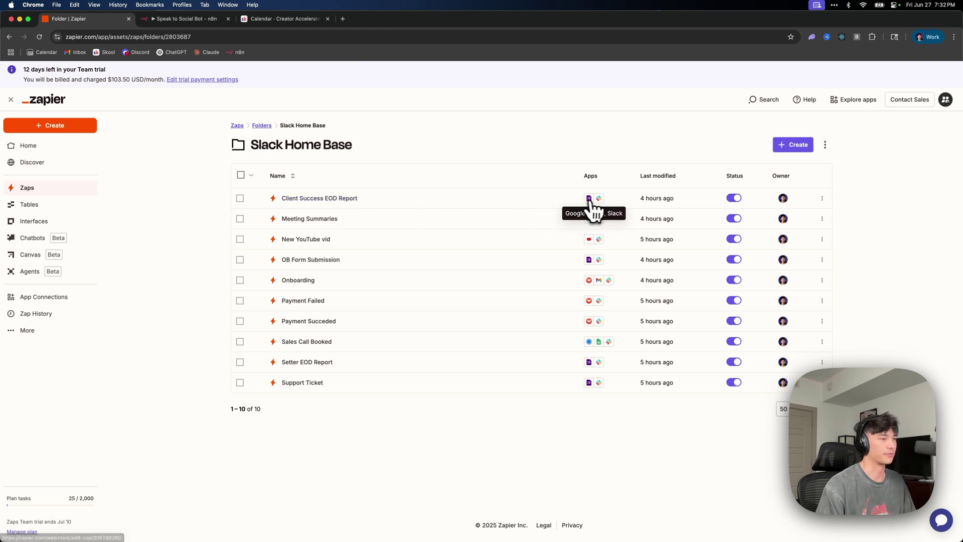
Review the Fathom trigger and Slack message configuration in the Meeting Summaries zap, and return to the folder
{"action": "left_click", "coordinate": [330, 219]}
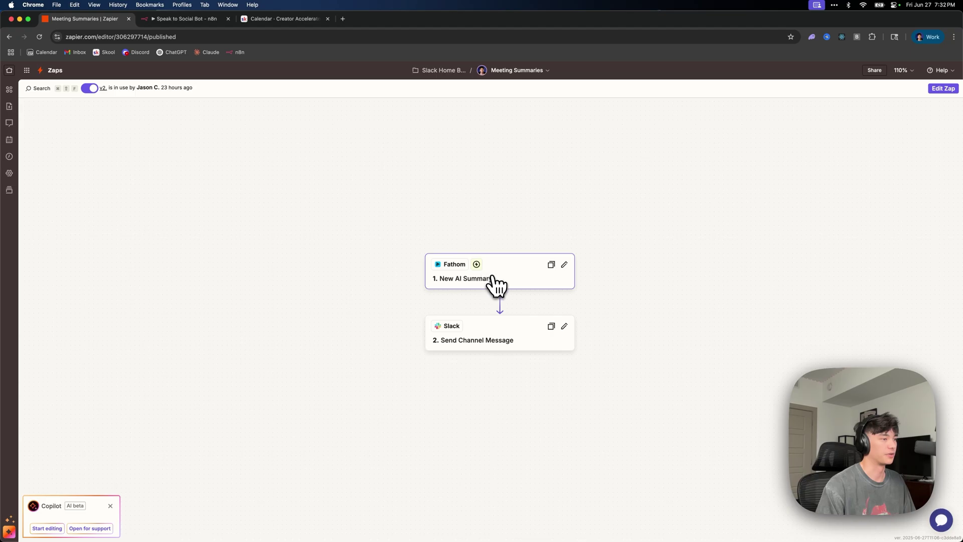
{"action": "left_click", "coordinate": [493, 282]}
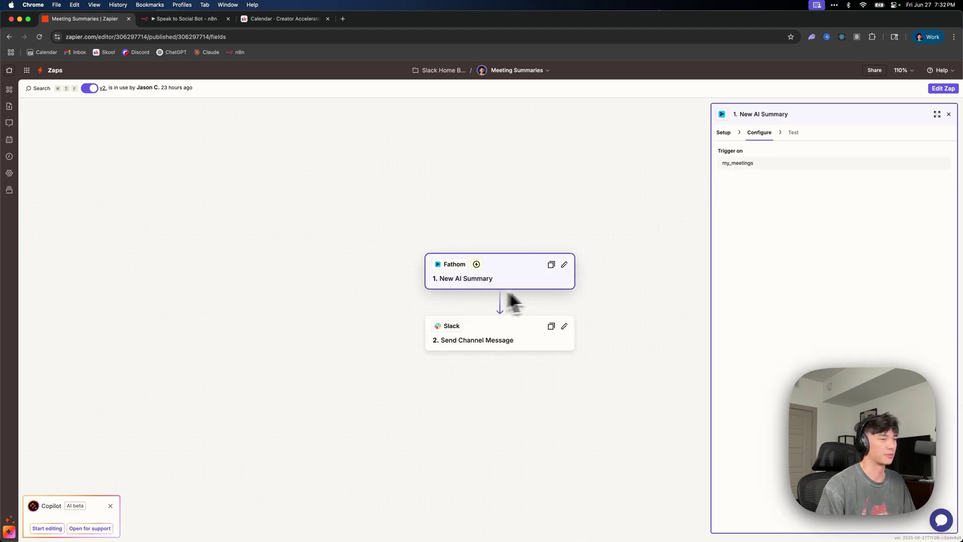
{"action": "left_click", "coordinate": [523, 339]}
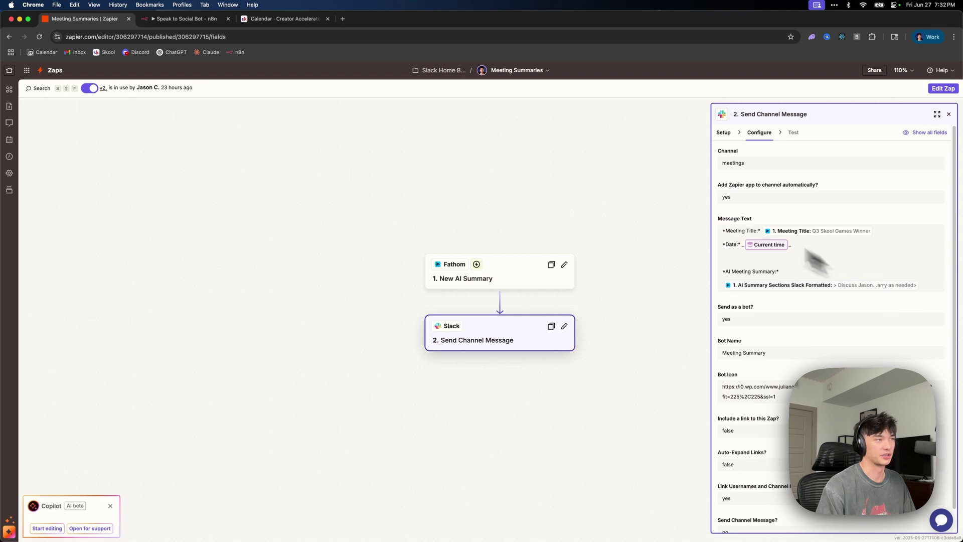
{"action": "left_click", "coordinate": [444, 71]}
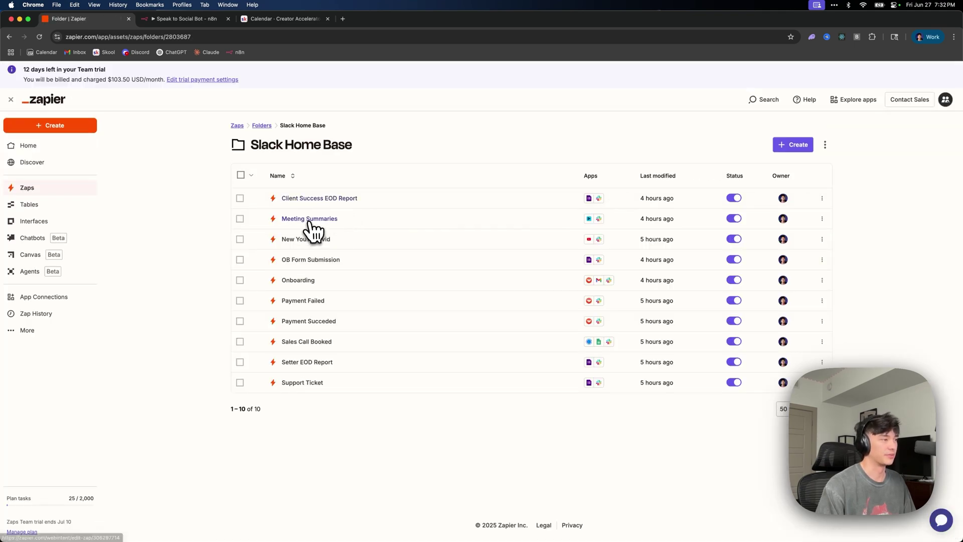
Review the YouTube trigger and Slack message configuration in the New YouTube vid zap, and return to the folder
{"action": "left_click", "coordinate": [318, 240]}
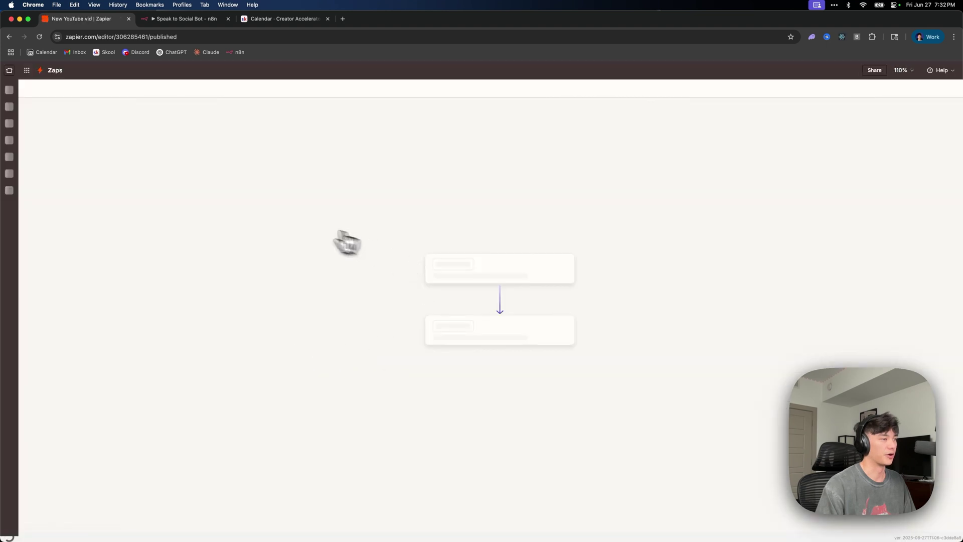
{"action": "left_click", "coordinate": [519, 276]}
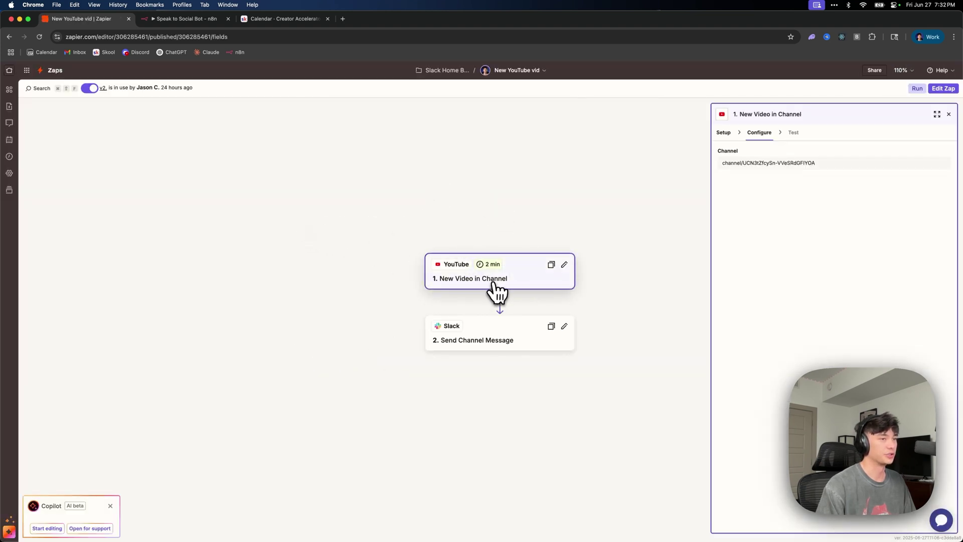
{"action": "left_click", "coordinate": [725, 133]}
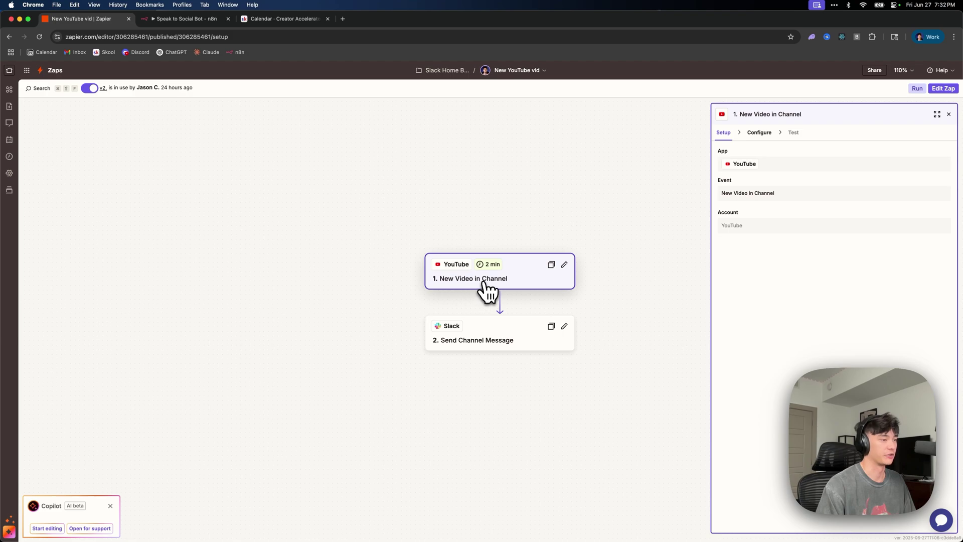
{"action": "left_click", "coordinate": [483, 336]}
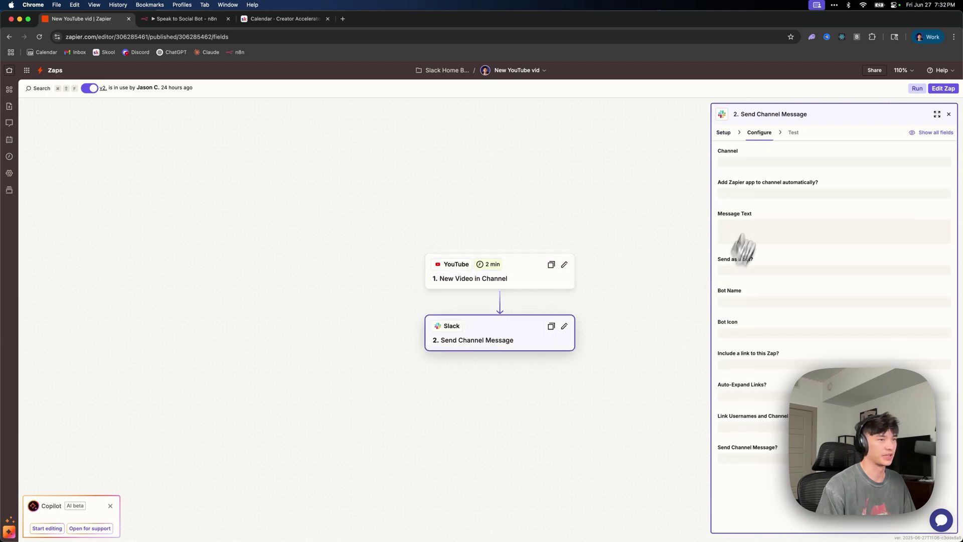
{"action": "left_click", "coordinate": [447, 71]}
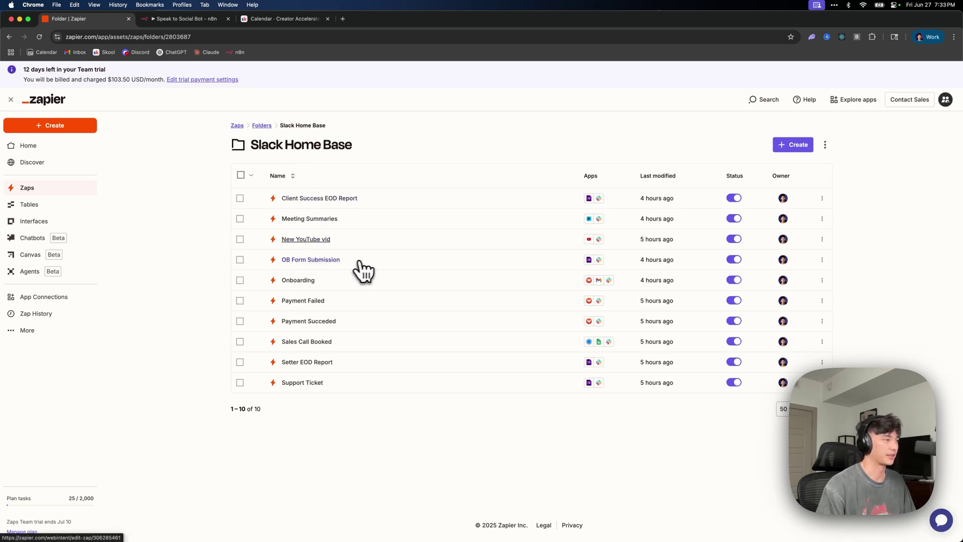
Open the Onboarding zap and review its two Whop steps, Membership Went Valid and Retrieve Customer
{"action": "left_click_drag", "start_coordinate": [291, 198], "coordinate": [337, 197]}
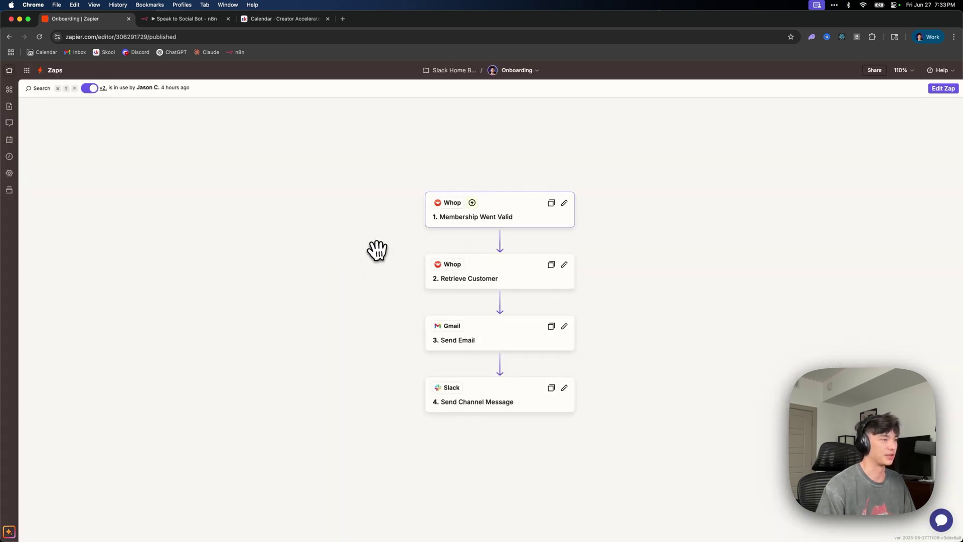
{"action": "left_click_drag", "start_coordinate": [376, 252], "coordinate": [204, 219]}
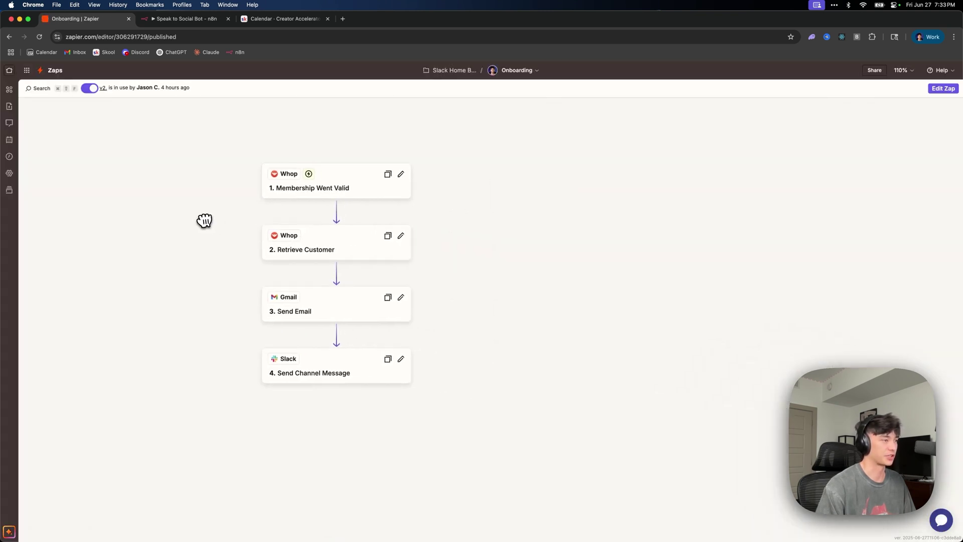
{"action": "left_click", "coordinate": [334, 194]}
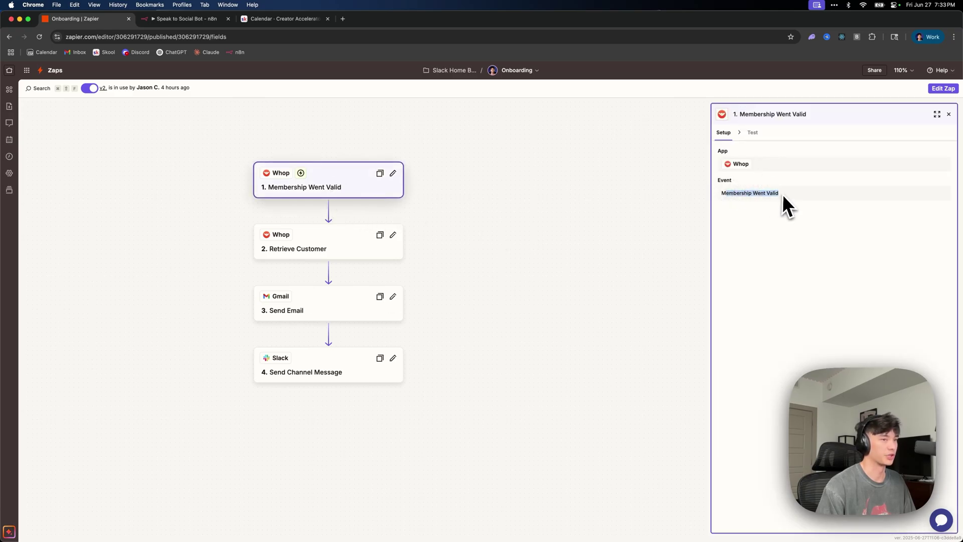
{"action": "left_click", "coordinate": [357, 252]}
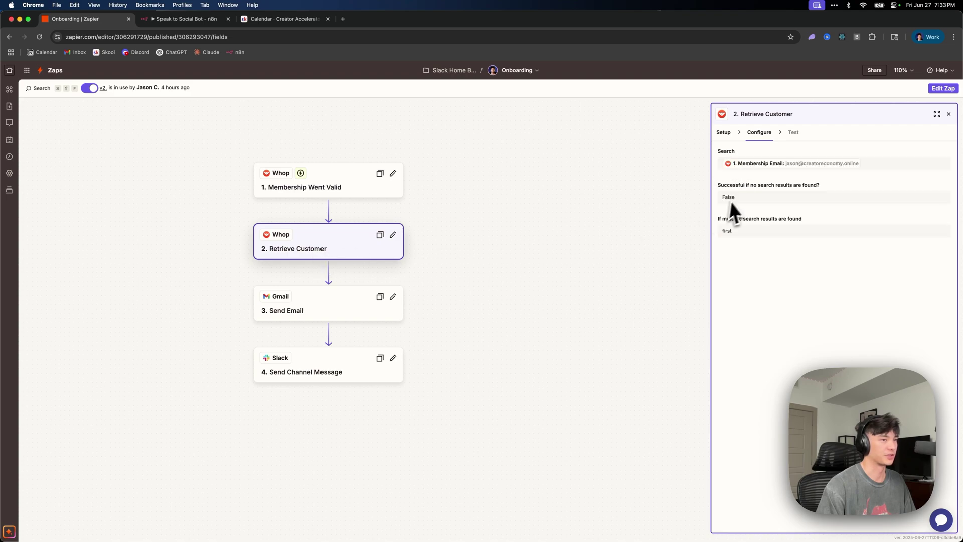
Review the Onboarding zap's Gmail message, highlight its onboarding form line, and view the Slack channel message configuration
{"action": "left_click", "coordinate": [312, 311]}
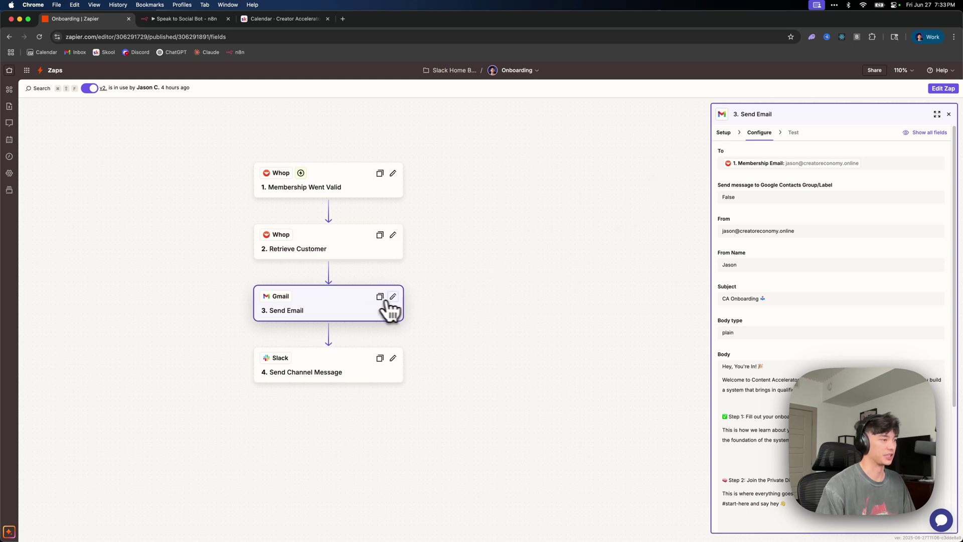
{"action": "scroll", "coordinate": [764, 247], "scroll_direction": "down", "scroll_amount": 3}
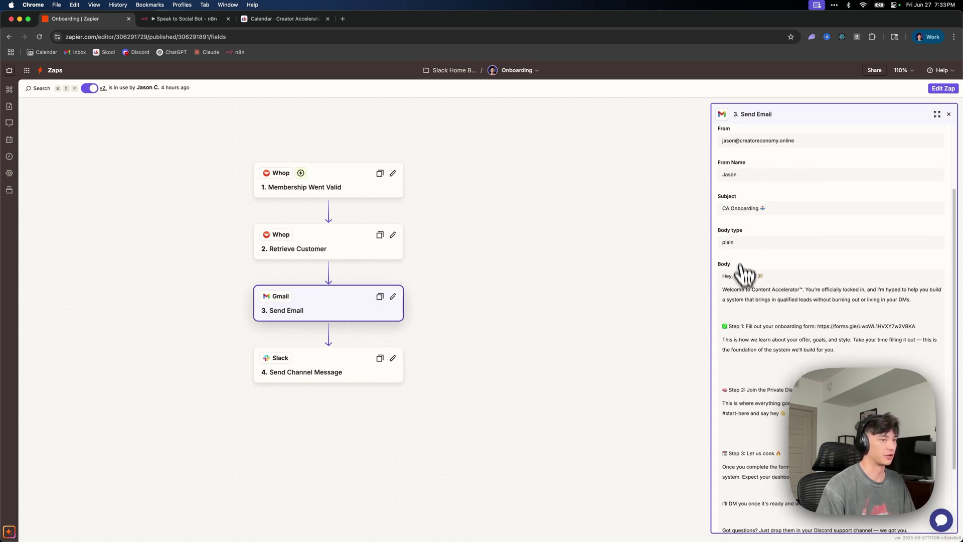
{"action": "left_click_drag", "start_coordinate": [741, 326], "coordinate": [889, 329]}
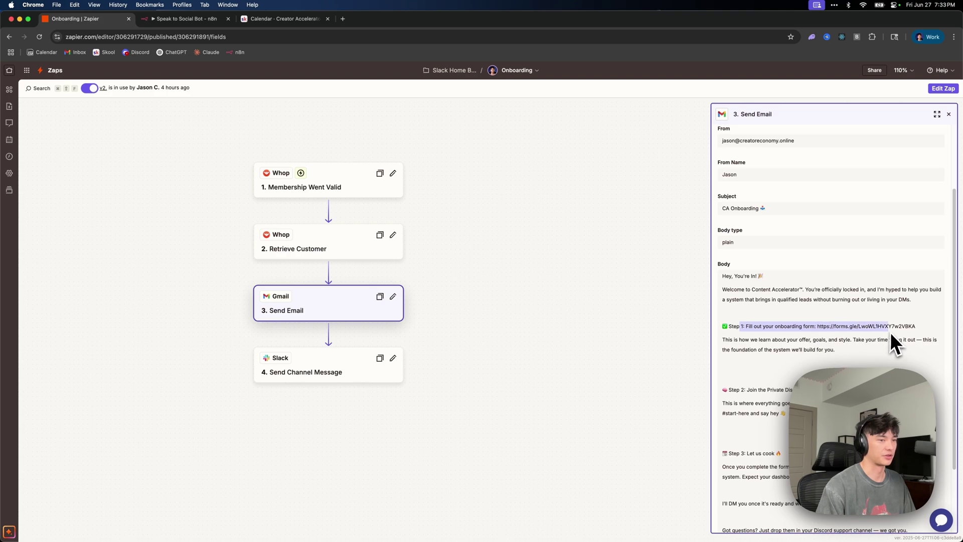
{"action": "left_click", "coordinate": [341, 366]}
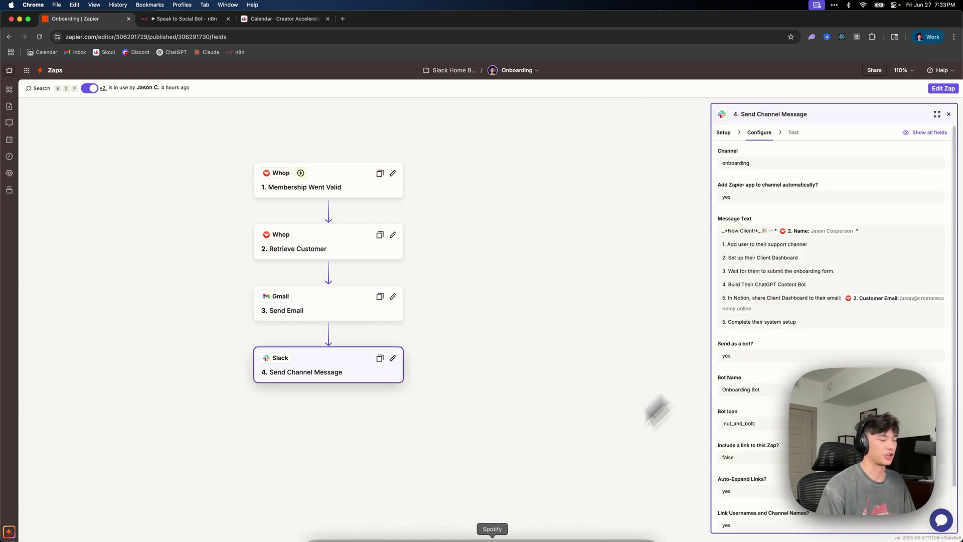
Switch to Slack, highlight the Onboarding Bot's new-client checklist in the onboarding channel, and return to the zap's Slack message configuration in Chrome
{"action": "left_click", "coordinate": [539, 515]}
{"action": "left_click_drag", "start_coordinate": [285, 318], "coordinate": [179, 240]}
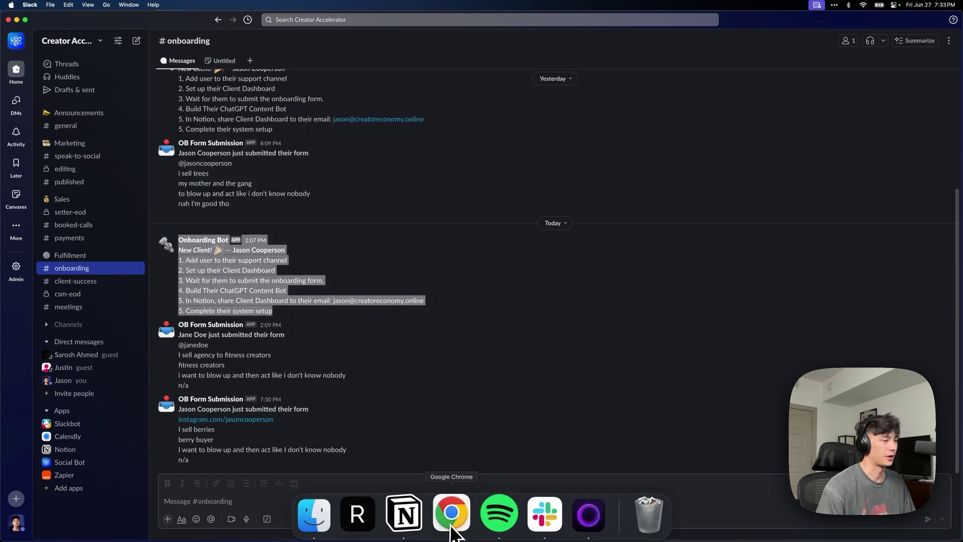
{"action": "left_click", "coordinate": [451, 512]}
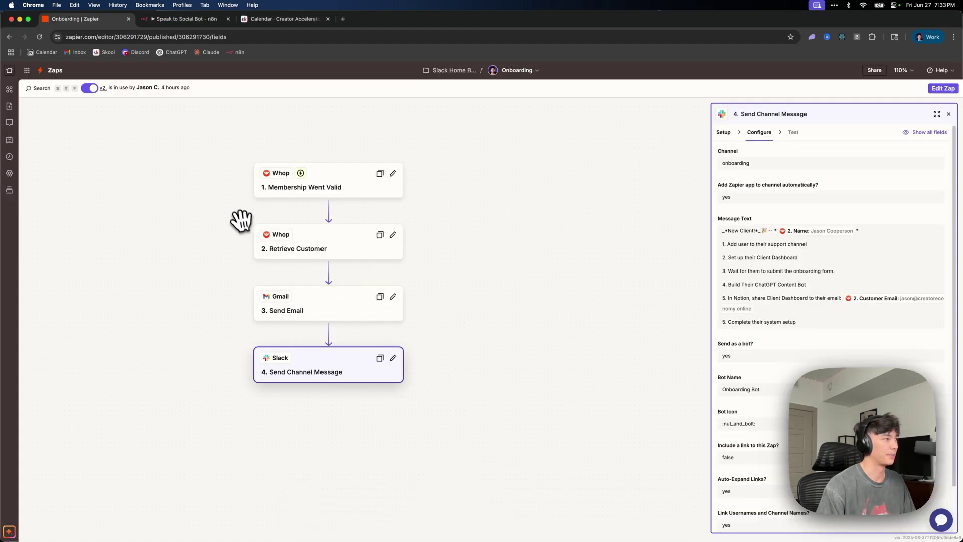
{"action": "scroll", "coordinate": [727, 220], "scroll_direction": "down", "scroll_amount": 2}
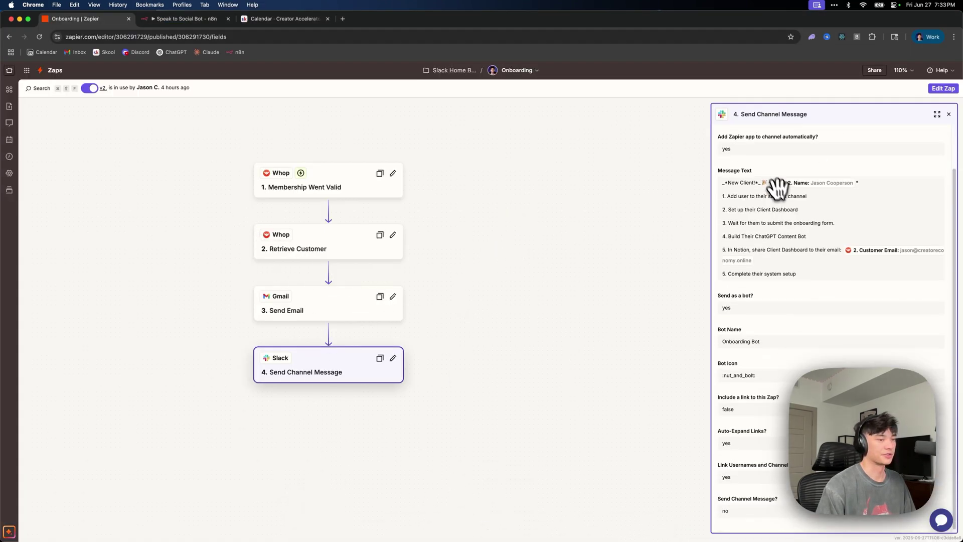
Check the Onboarding Bot's icon in Slack's onboarding channel against the zap's Bot Icon setting, and return to the Slack Home Base folder
{"action": "left_click", "coordinate": [539, 513]}
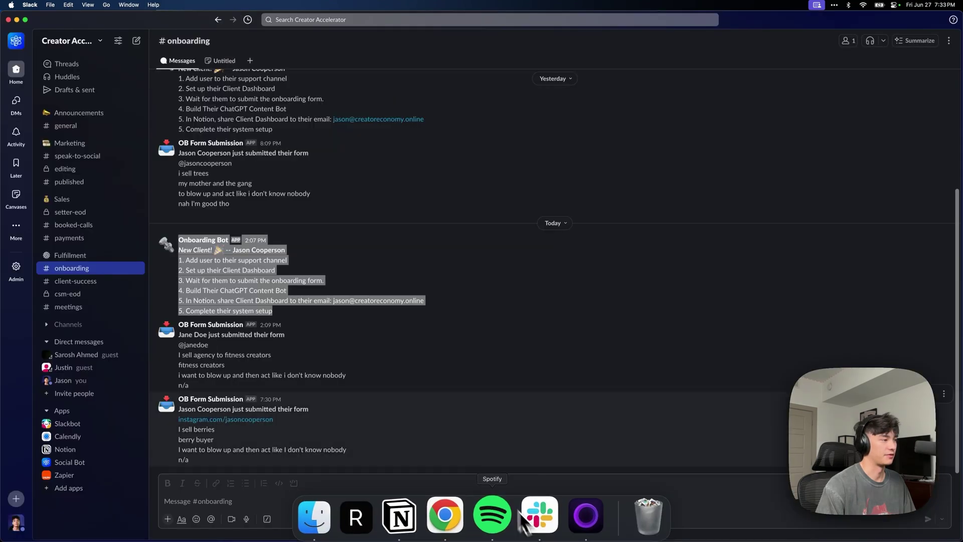
{"action": "left_click", "coordinate": [166, 246]}
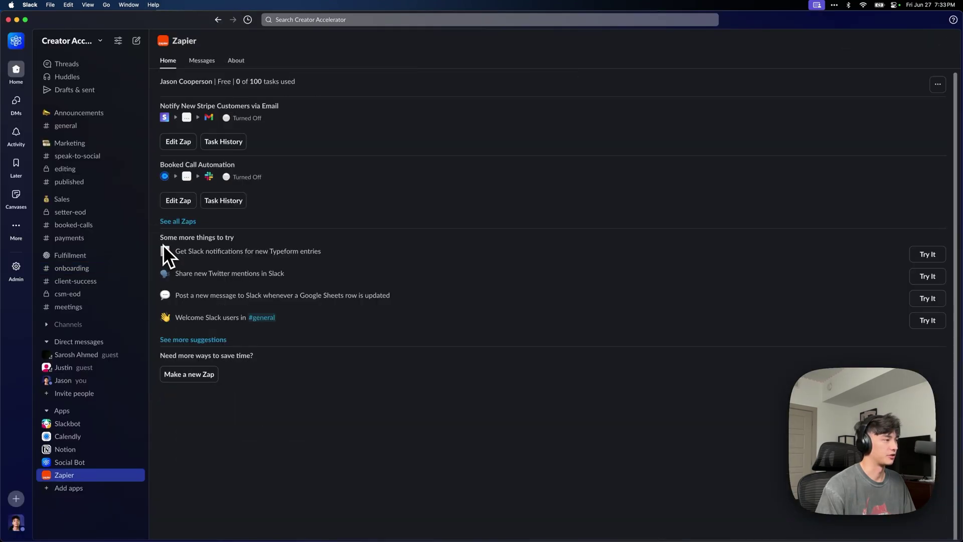
{"action": "left_click", "coordinate": [100, 268]}
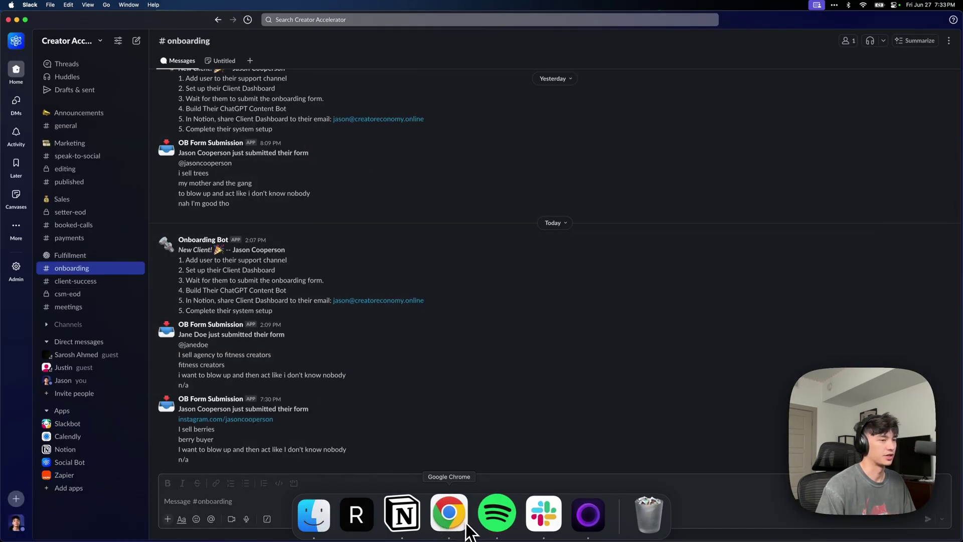
{"action": "left_click", "coordinate": [454, 523]}
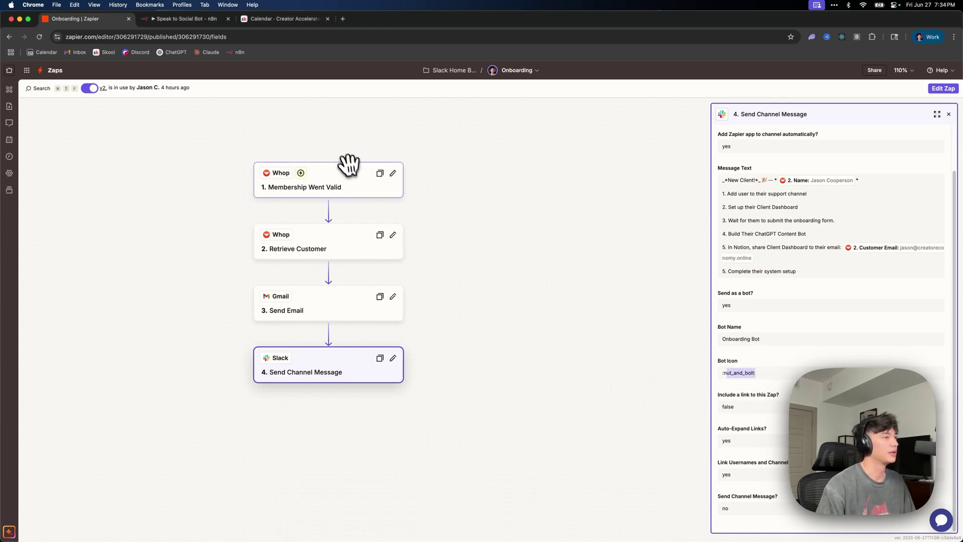
{"action": "left_click", "coordinate": [458, 71]}
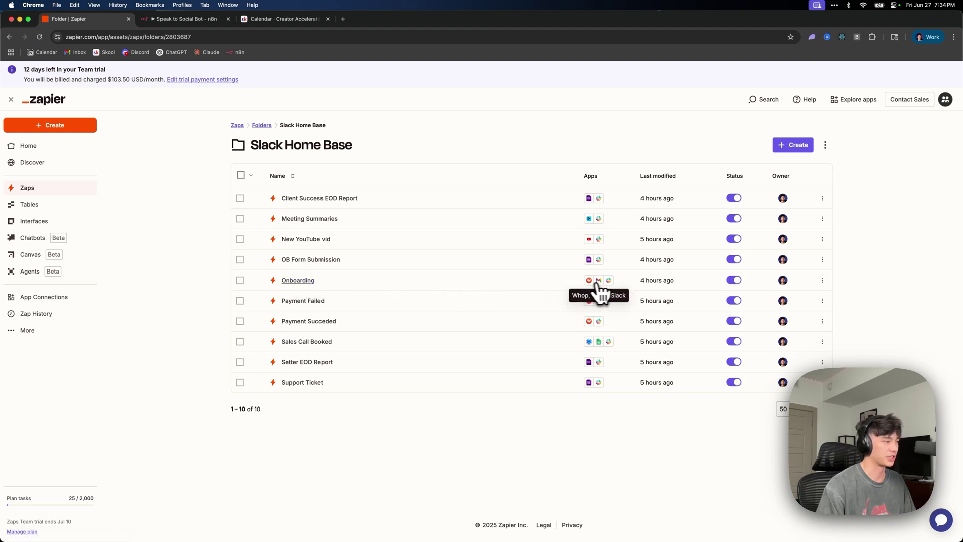
Open the Payment Succeded zap, highlight its Whop trigger's Payment Succeeded event, and return to the Slack Home Base folder
{"action": "left_click", "coordinate": [325, 324]}
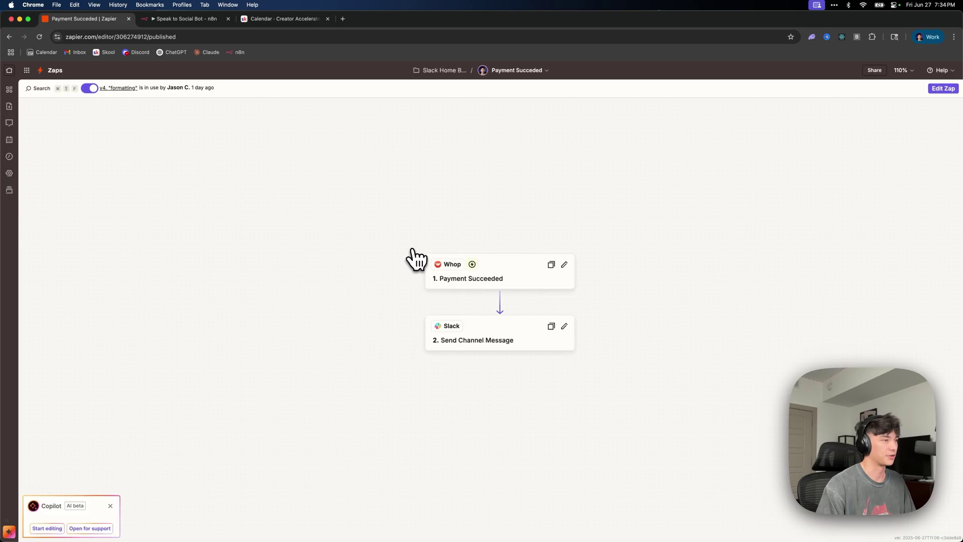
{"action": "left_click", "coordinate": [477, 283]}
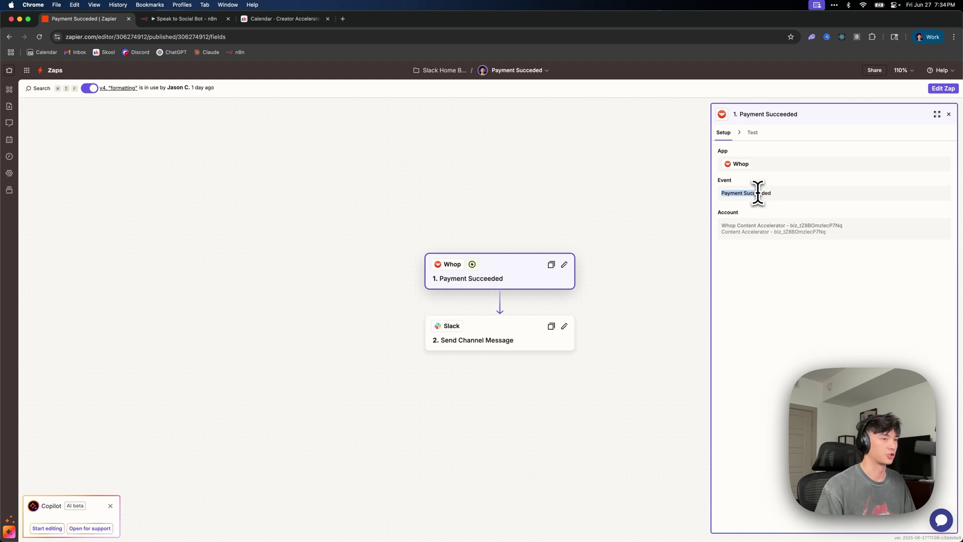
{"action": "triple_click", "coordinate": [714, 191]}
{"action": "left_click", "coordinate": [741, 197]}
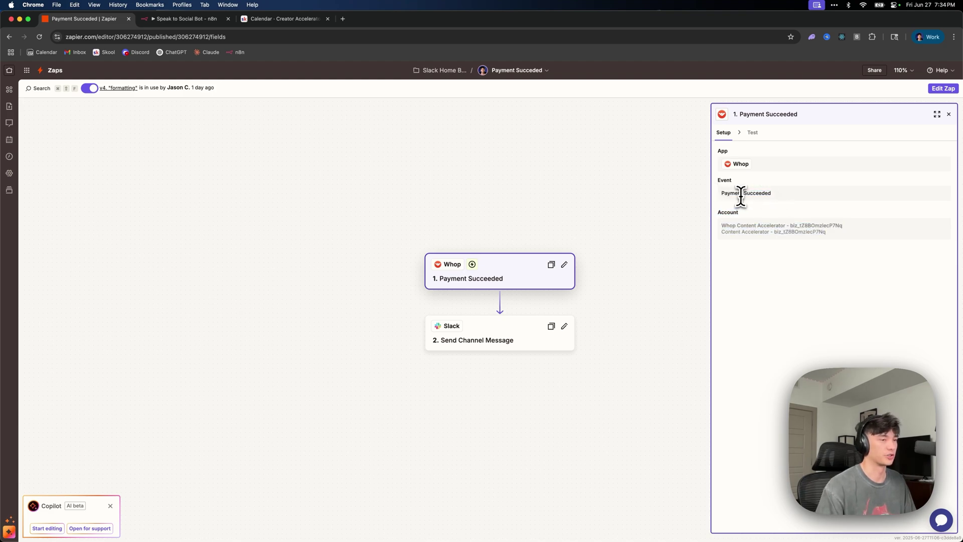
{"action": "left_click", "coordinate": [9, 37]}
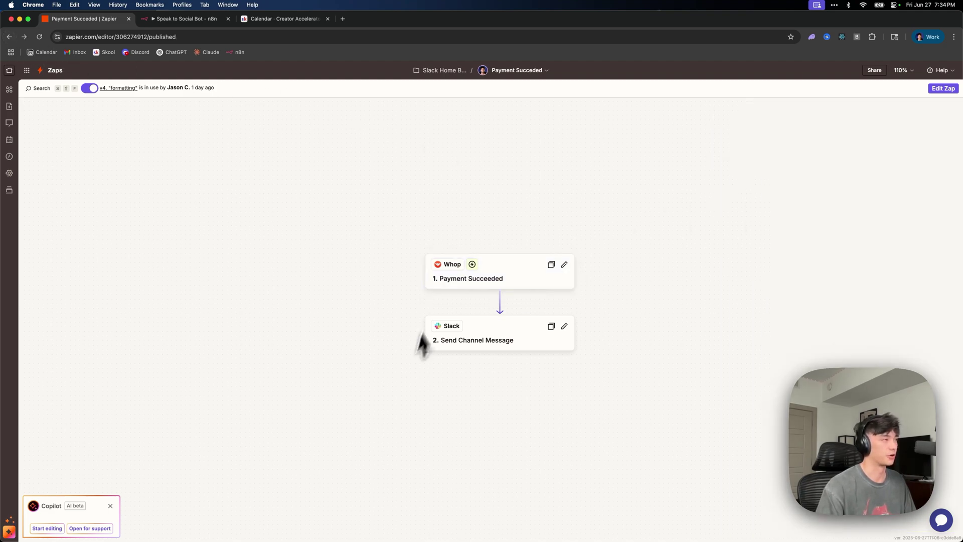
{"action": "left_click", "coordinate": [6, 38]}
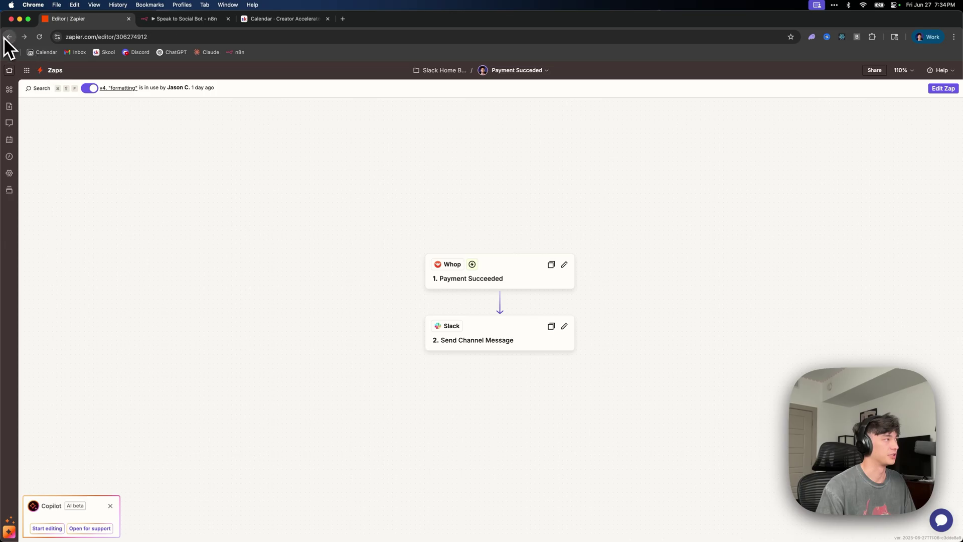
{"action": "left_click", "coordinate": [440, 71]}
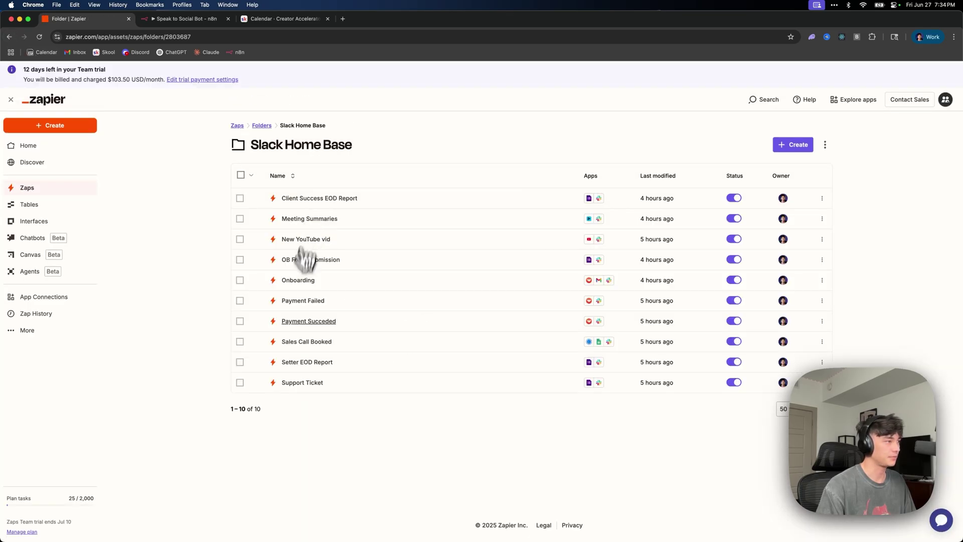
Open the Sales Call Booked zap, highlight the booking notification in Slack's booked-calls channel, and return to the zap in Chrome
{"action": "left_click", "coordinate": [310, 343]}
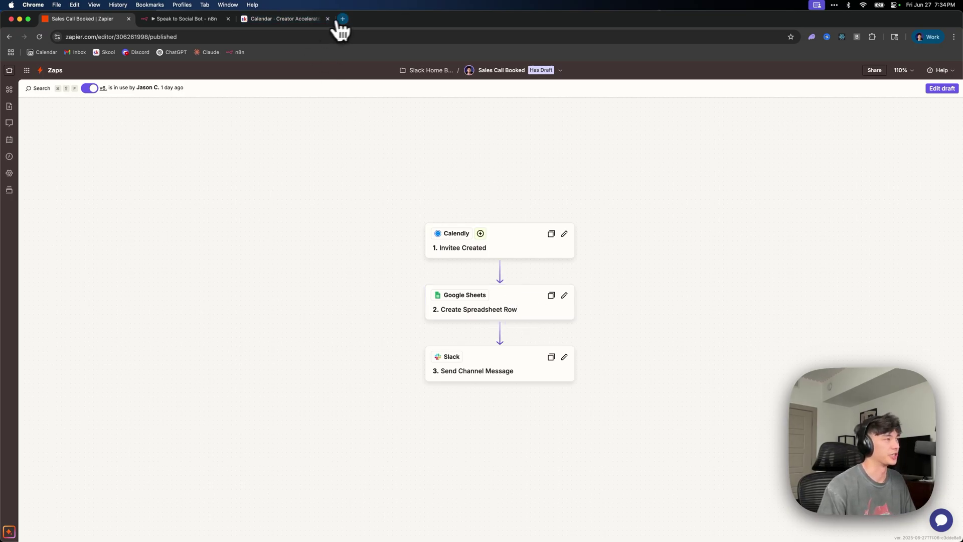
{"action": "left_click", "coordinate": [532, 517]}
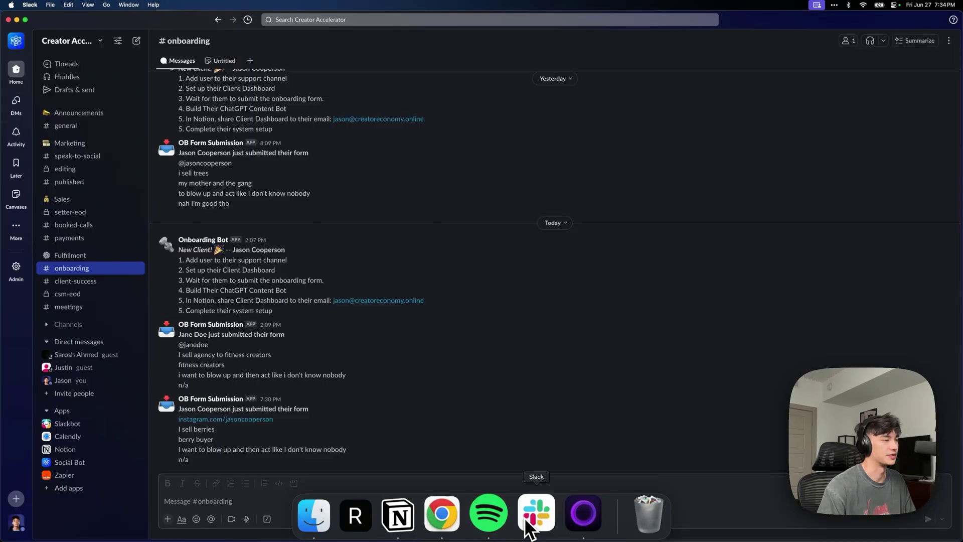
{"action": "left_click", "coordinate": [75, 225]}
{"action": "left_click_drag", "start_coordinate": [419, 458], "coordinate": [314, 213]}
{"action": "left_click", "coordinate": [461, 514]}
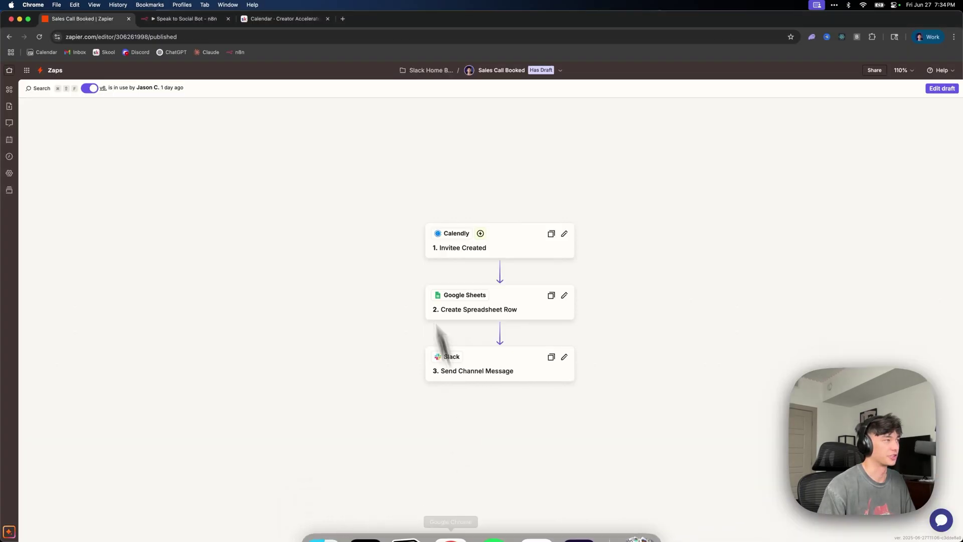
Open Google Sheets in a new browser tab and open the CA Lead Form Database spreadsheet from the recent files
{"action": "left_click", "coordinate": [344, 22]}
{"action": "type", "text": "sheets."}
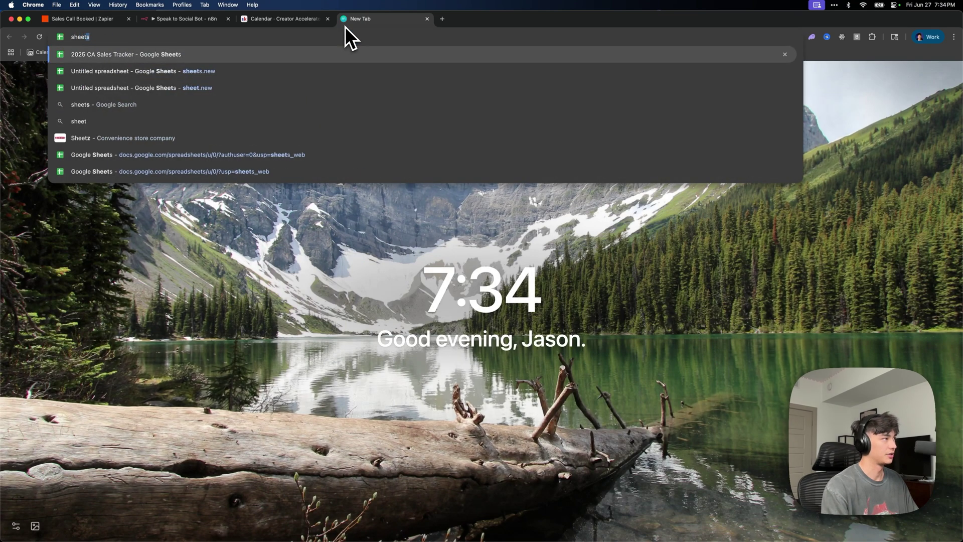
{"action": "type", "text": "new"}
{"action": "key", "text": "Return"}
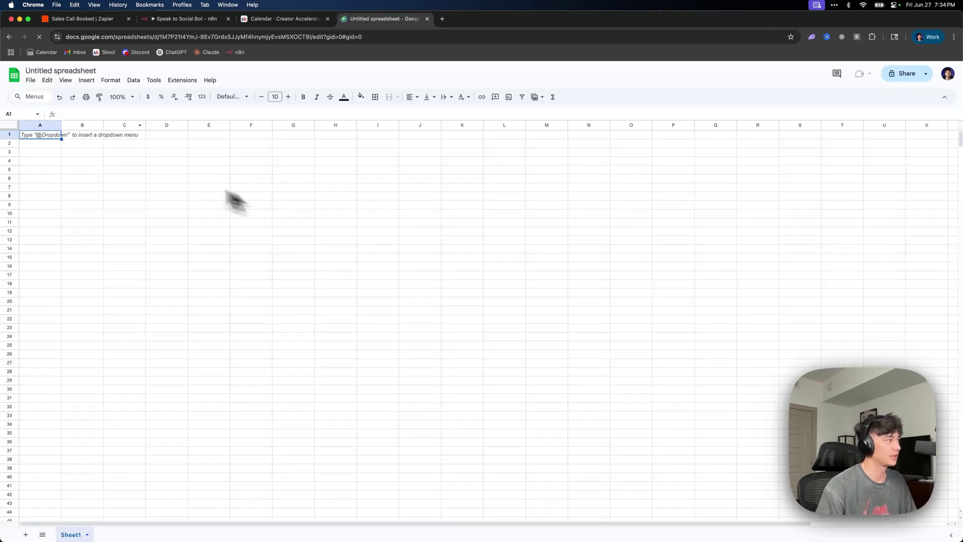
{"action": "left_click", "coordinate": [14, 77]}
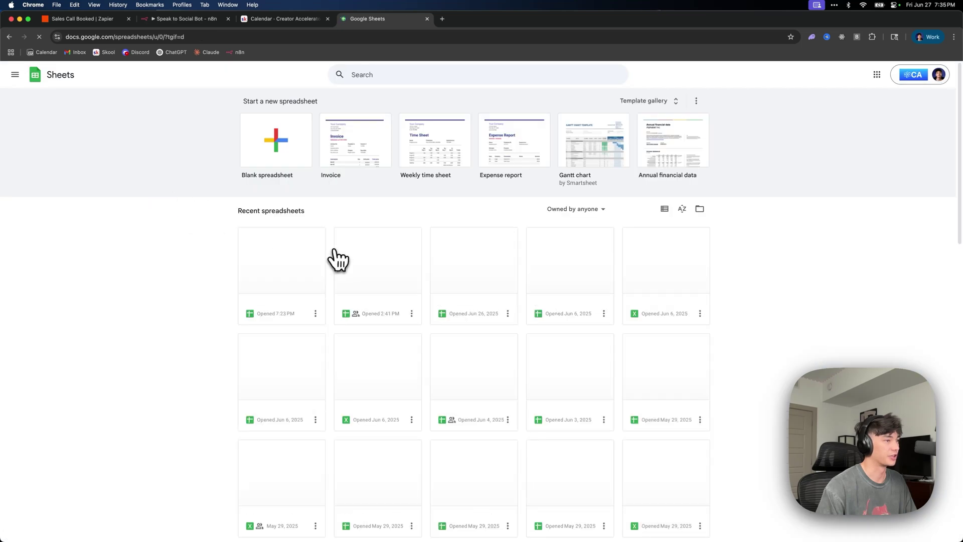
{"action": "left_click", "coordinate": [304, 266]}
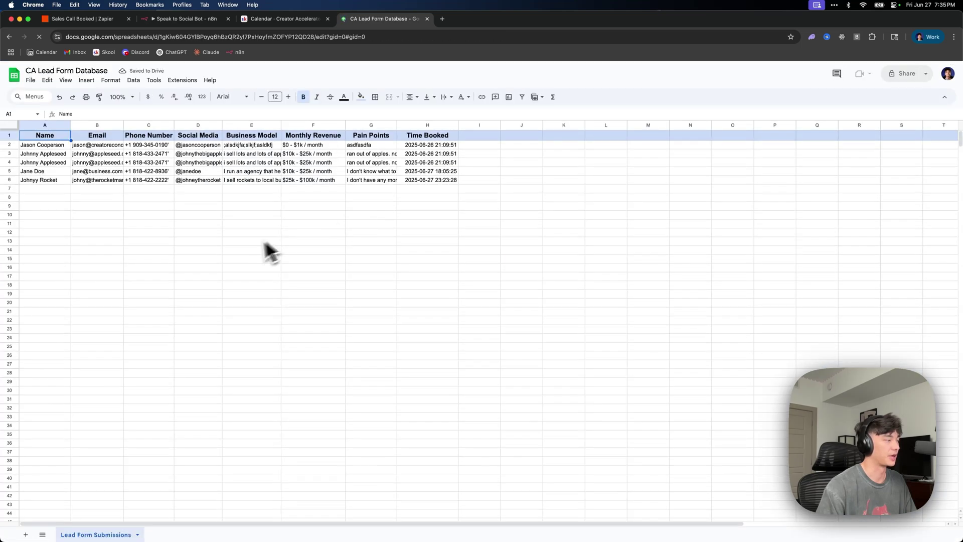
Highlight the lead submission rows below the header in the Lead Form Submissions sheet, and clear the highlight
{"action": "left_click", "coordinate": [183, 233]}
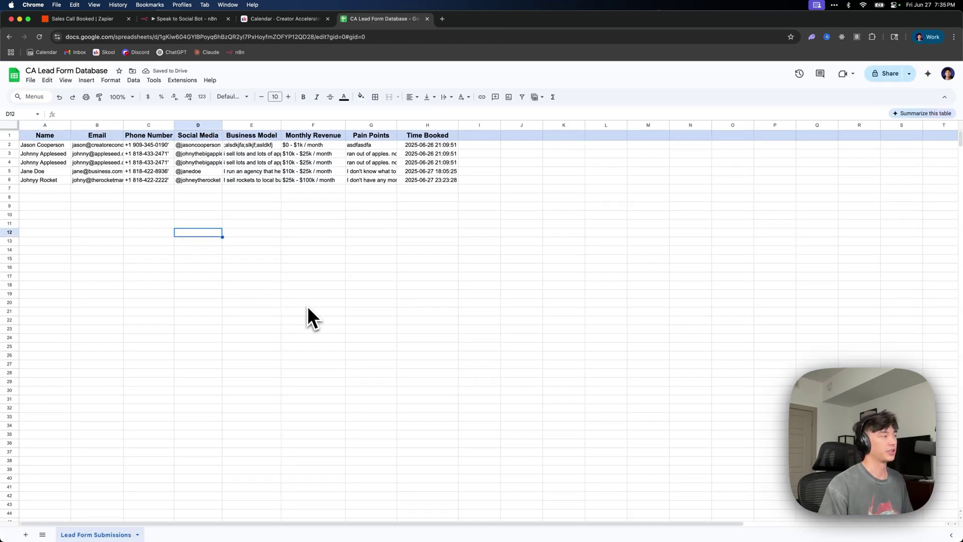
{"action": "left_click", "coordinate": [9, 144]}
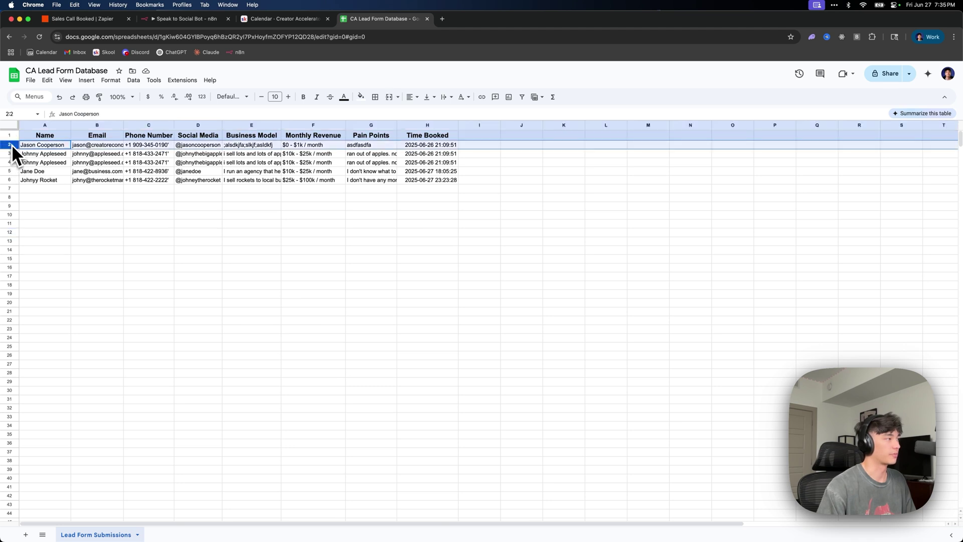
{"action": "left_click_drag", "start_coordinate": [57, 146], "coordinate": [479, 223]}
{"action": "left_click_drag", "start_coordinate": [271, 193], "coordinate": [539, 236]}
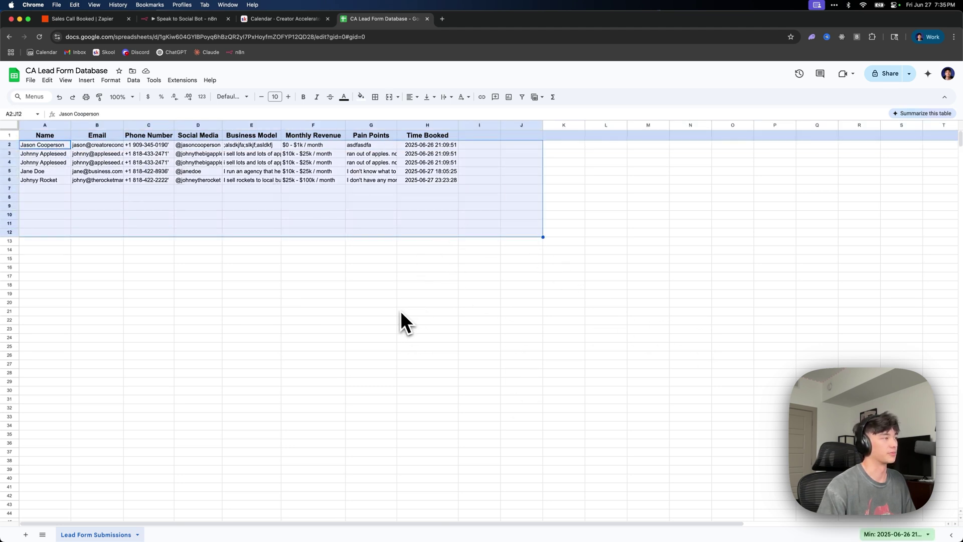
{"action": "left_click_drag", "start_coordinate": [390, 303], "coordinate": [391, 321]}
Download the Lead Form Submissions sheet as a Comma Separated Values (.csv) file
{"action": "left_click", "coordinate": [31, 80]}
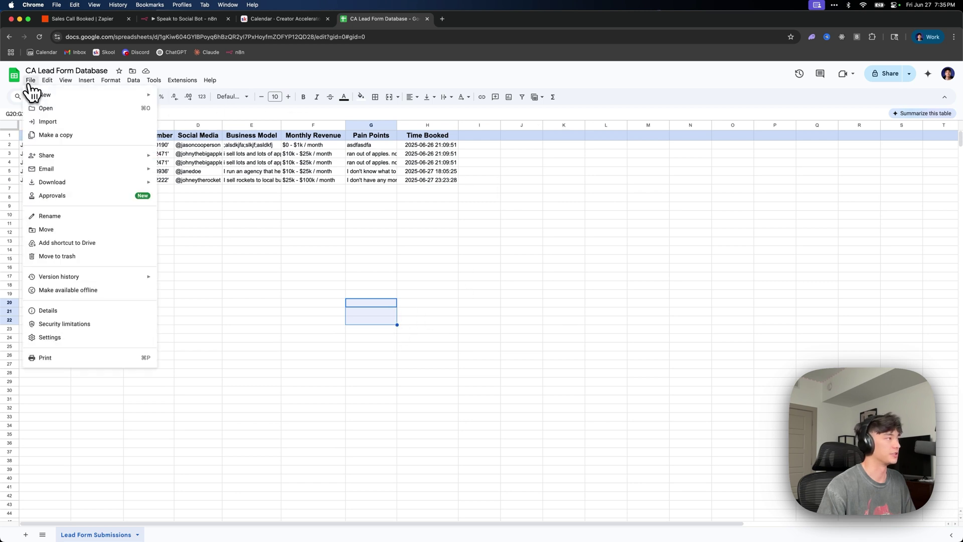
{"action": "mouse_move", "coordinate": [65, 182]}
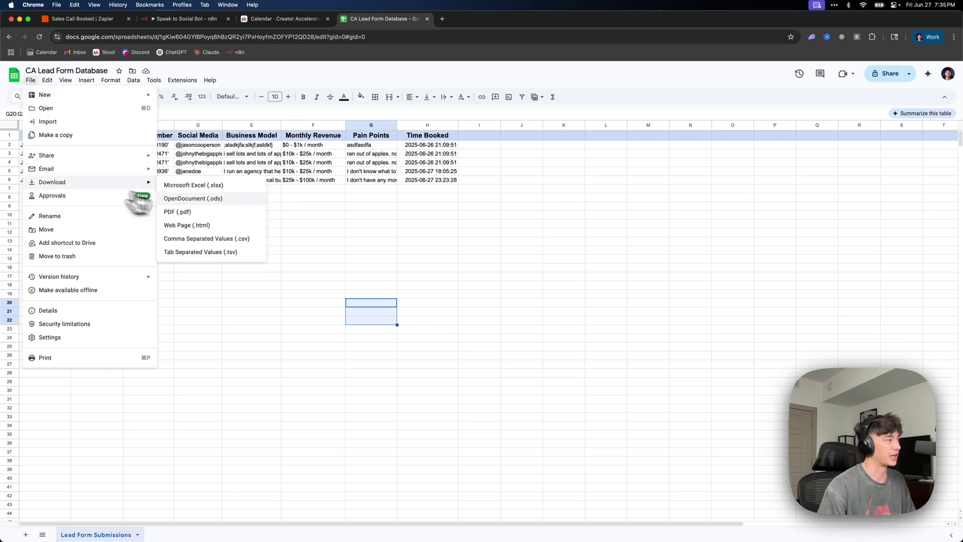
{"action": "left_click", "coordinate": [223, 239]}
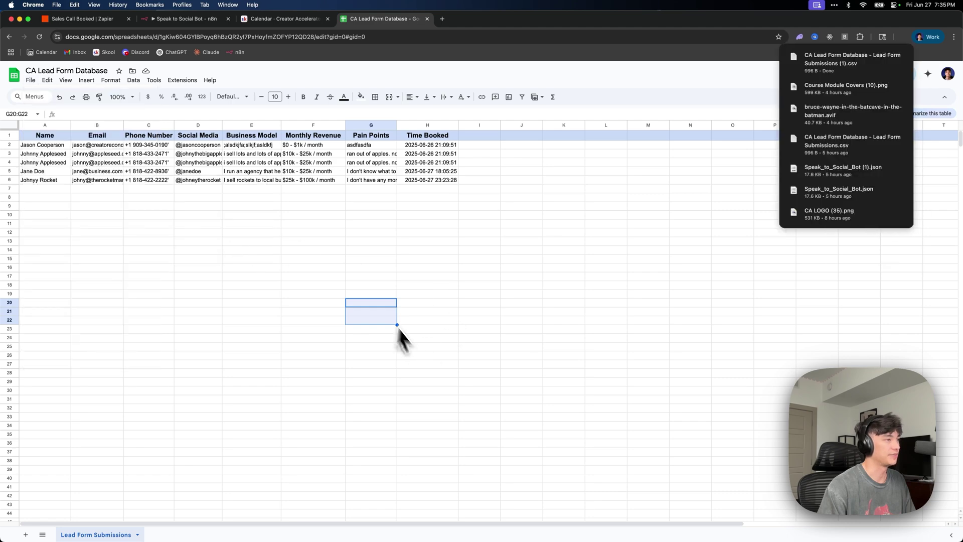
Open ChatGPT in a new browser tab and attach the downloaded CA Lead Form Database CSV to a new chat
{"action": "left_click", "coordinate": [441, 19]}
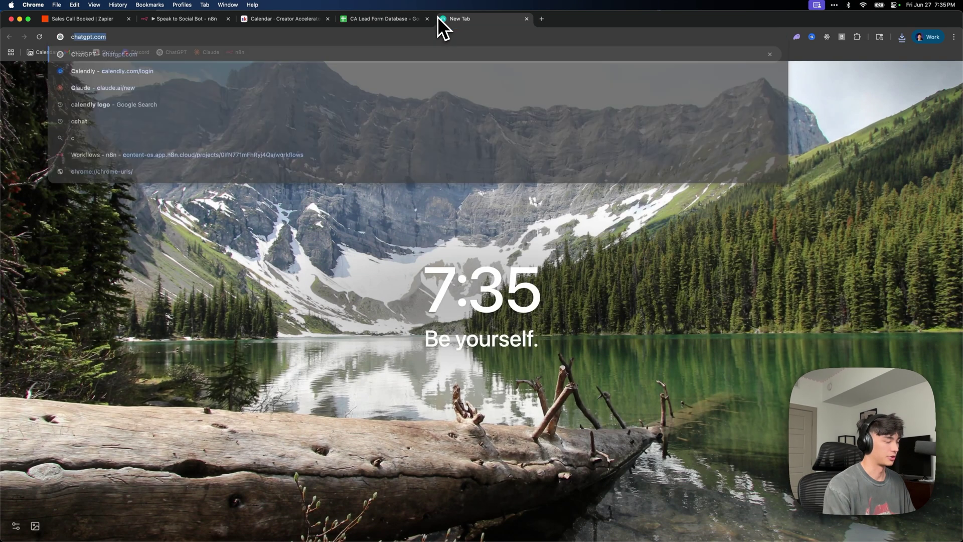
{"action": "key", "text": "Return"}
{"action": "left_click", "coordinate": [392, 276]}
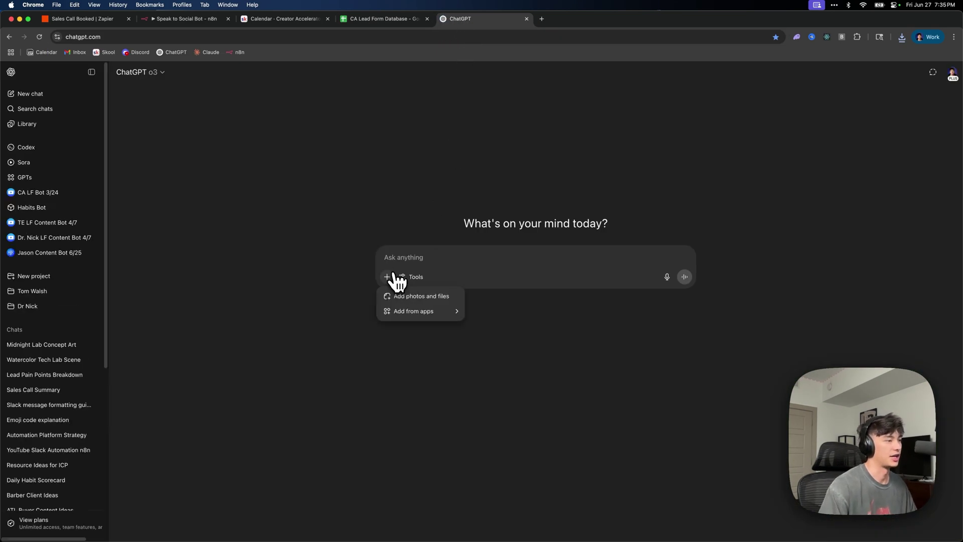
{"action": "left_click", "coordinate": [418, 298]}
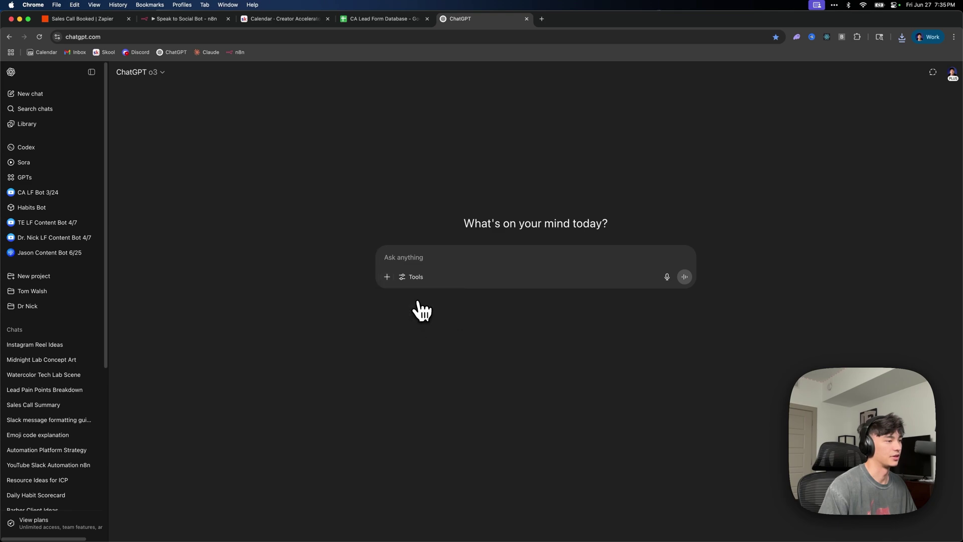
{"action": "left_click", "coordinate": [245, 213]}
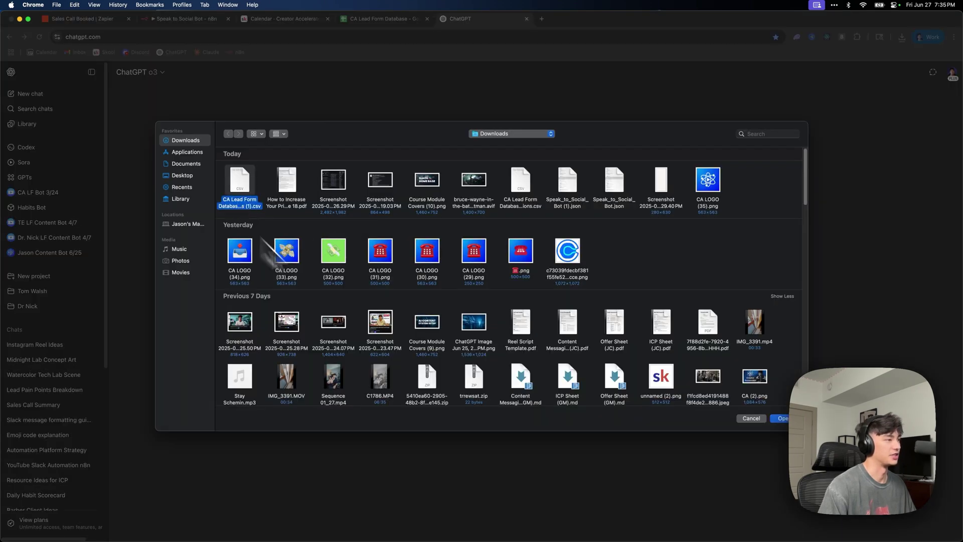
{"action": "left_click", "coordinate": [780, 419]}
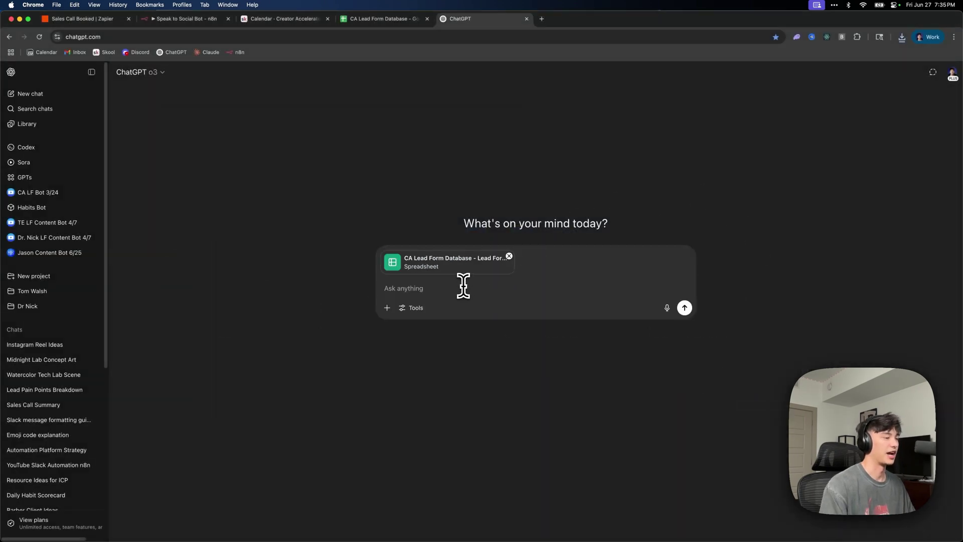
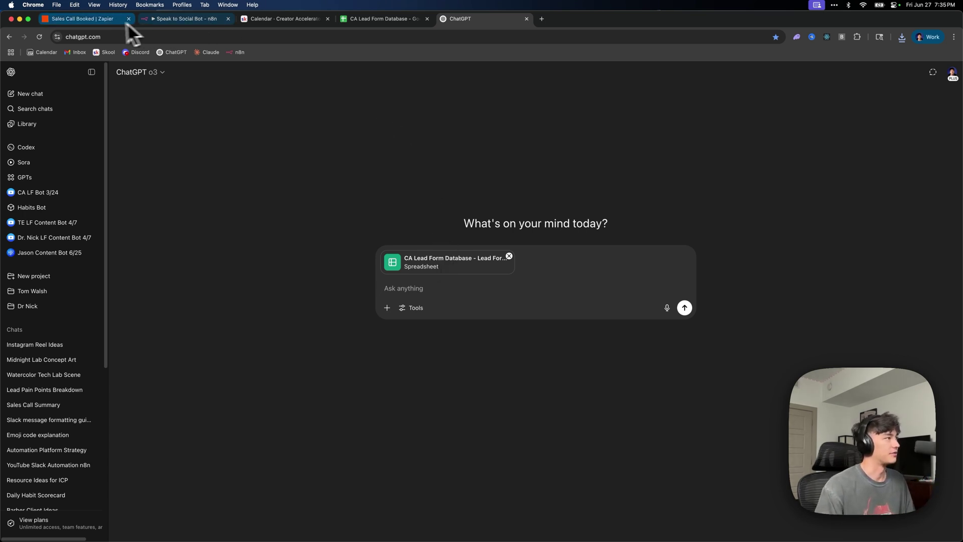
Return to the Sales Call Booked zap and review the configuration of its Calendly Invitee Created and Google Sheets Create Spreadsheet Row steps
{"action": "left_click", "coordinate": [103, 20]}
{"action": "left_click_drag", "start_coordinate": [313, 283], "coordinate": [155, 271]}
{"action": "left_click", "coordinate": [357, 242]}
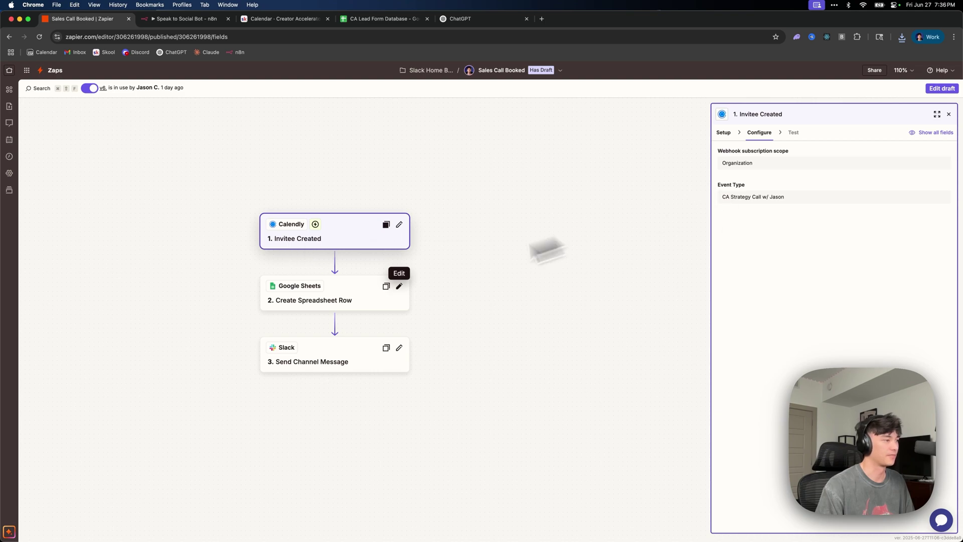
{"action": "left_click", "coordinate": [348, 306]}
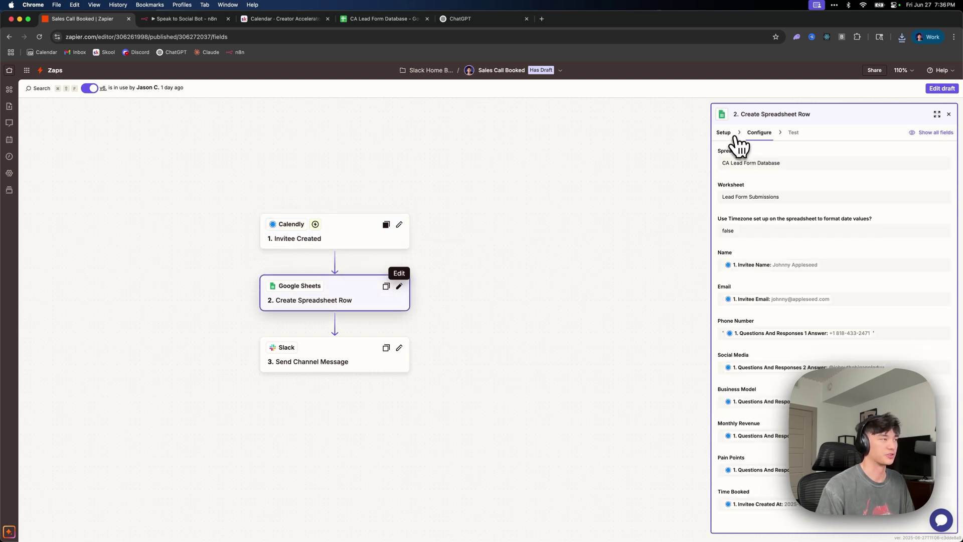
Check the CA Lead Form Database sheet, and return to the Sales Call Booked zap to view its Slack Send Channel Message step
{"action": "left_click", "coordinate": [378, 20]}
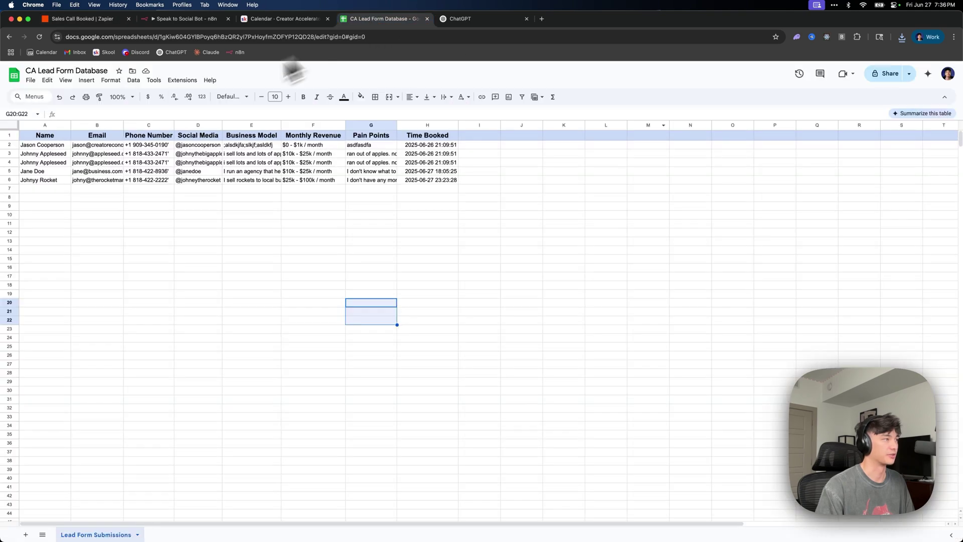
{"action": "left_click", "coordinate": [118, 23]}
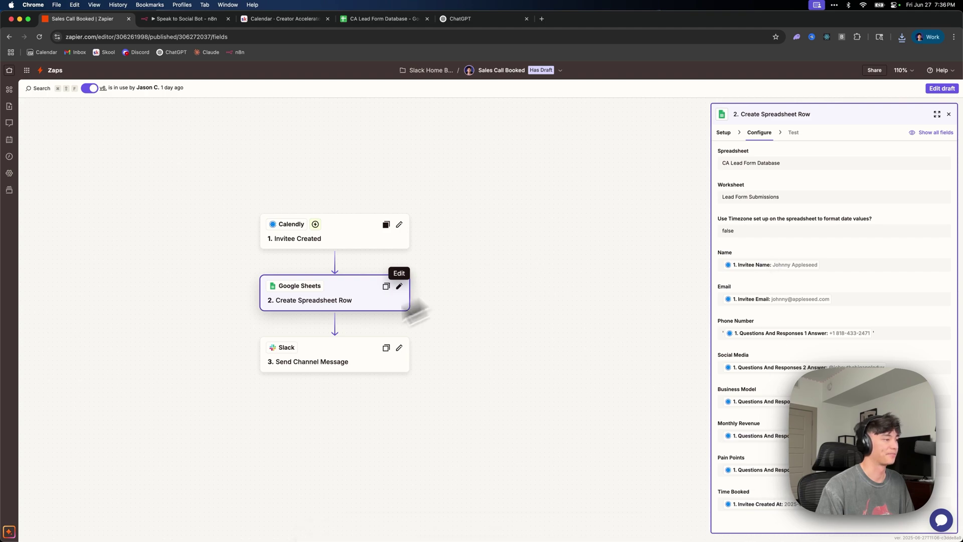
{"action": "left_click", "coordinate": [293, 361]}
Open the Support Ticket zap from the Slack Home Base folder and review its Google Forms trigger and Slack message configuration
{"action": "left_click", "coordinate": [440, 73]}
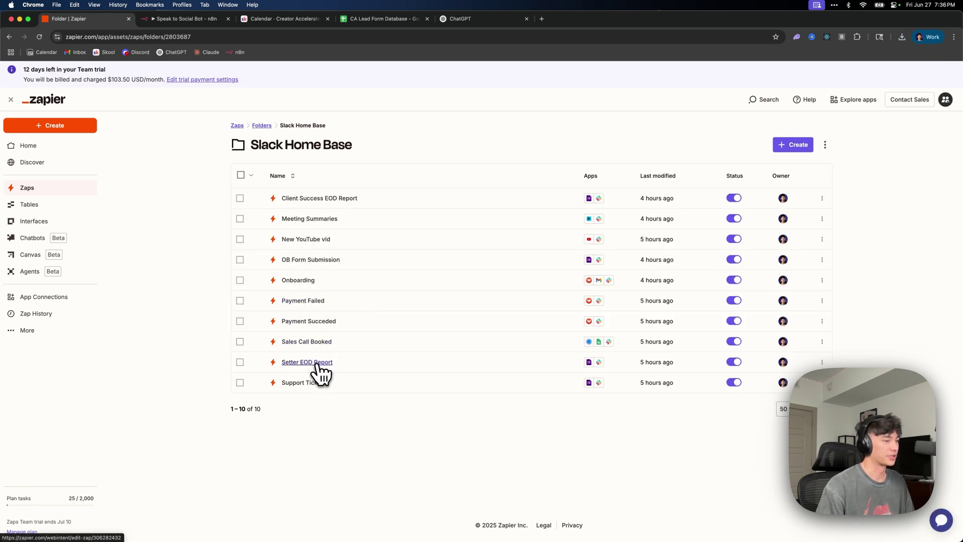
{"action": "left_click", "coordinate": [316, 387]}
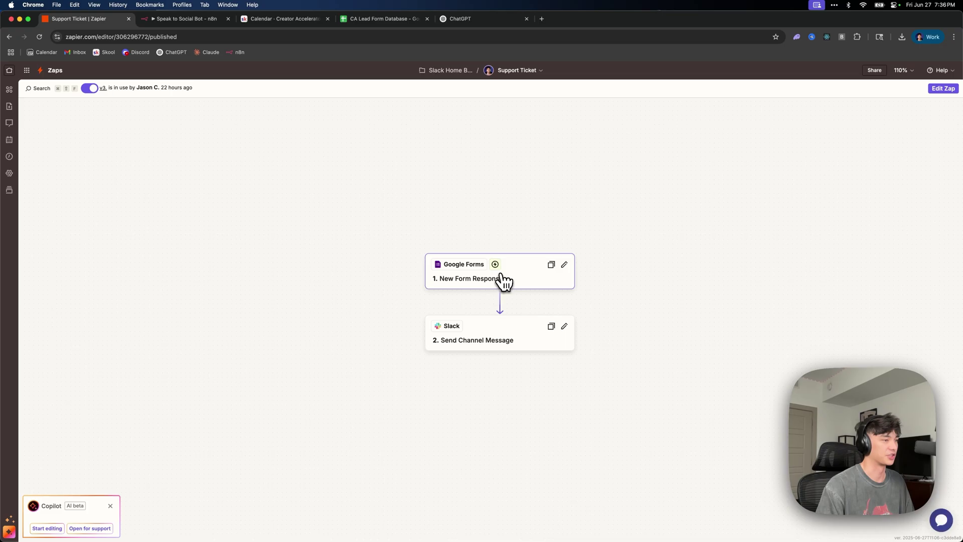
{"action": "left_click", "coordinate": [503, 282]}
{"action": "left_click", "coordinate": [493, 343]}
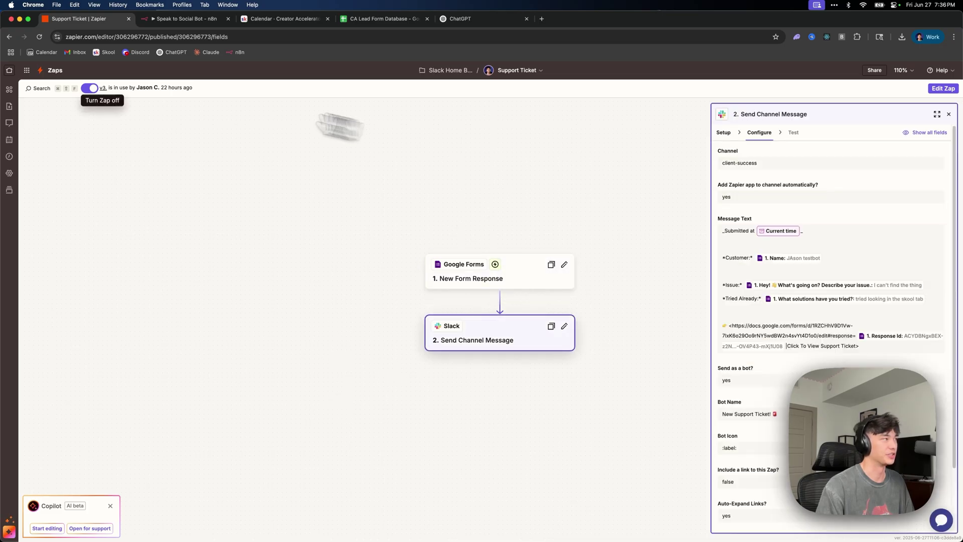
Go to the Speak to Social Bot workflow in n8n and highlight all the nodes that come before the AI Agent
{"action": "left_click", "coordinate": [181, 19]}
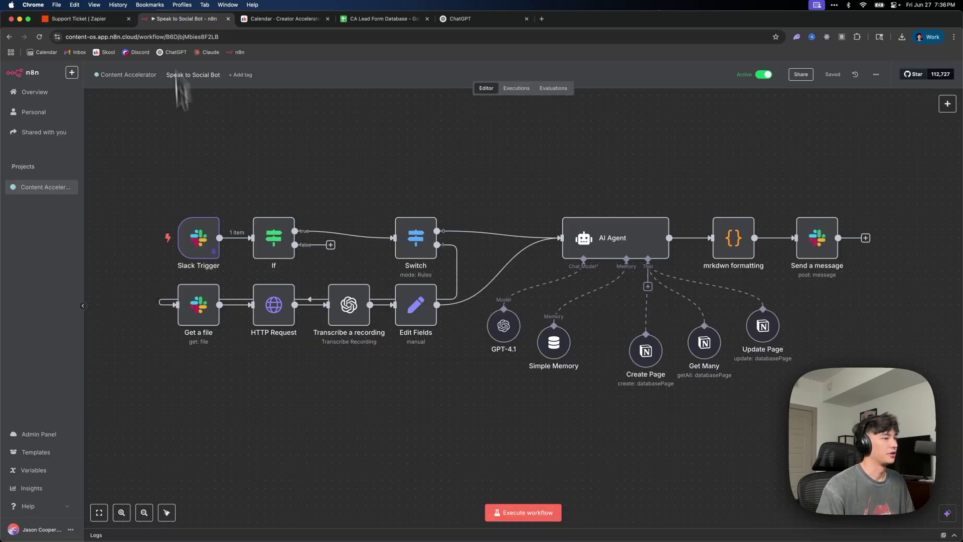
{"action": "scroll", "coordinate": [623, 196], "scroll_direction": "right", "scroll_amount": 3}
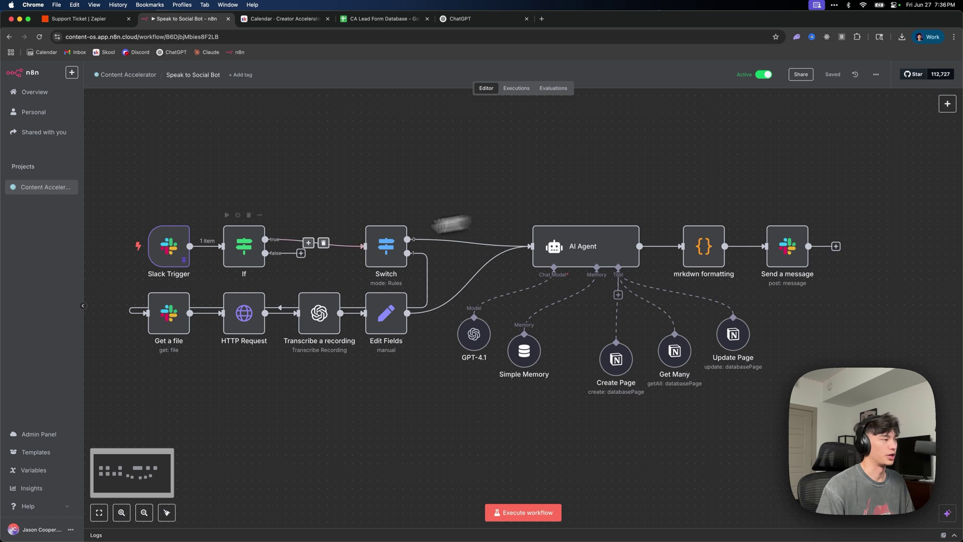
{"action": "left_click_drag", "start_coordinate": [89, 190], "coordinate": [802, 428]}
{"action": "left_click", "coordinate": [370, 169]}
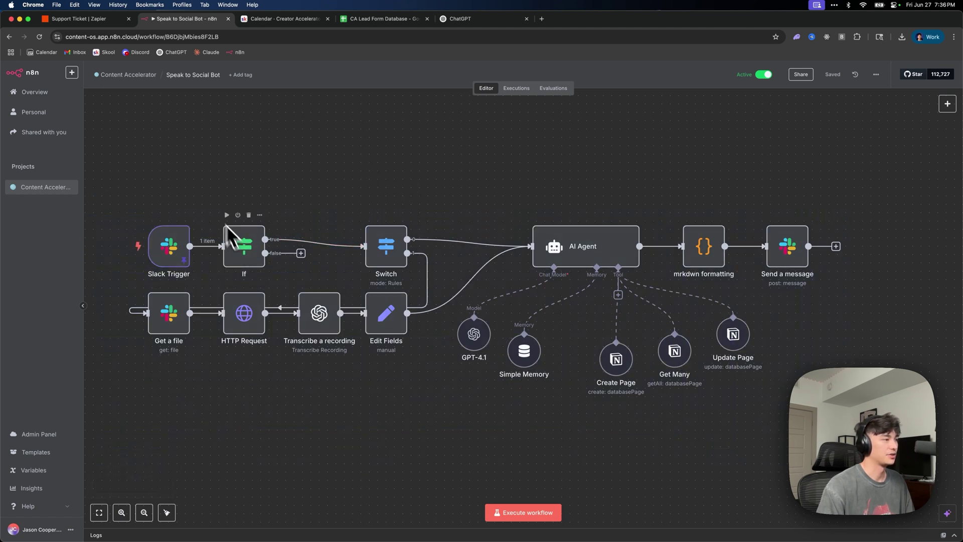
{"action": "left_click_drag", "start_coordinate": [206, 196], "coordinate": [464, 413]}
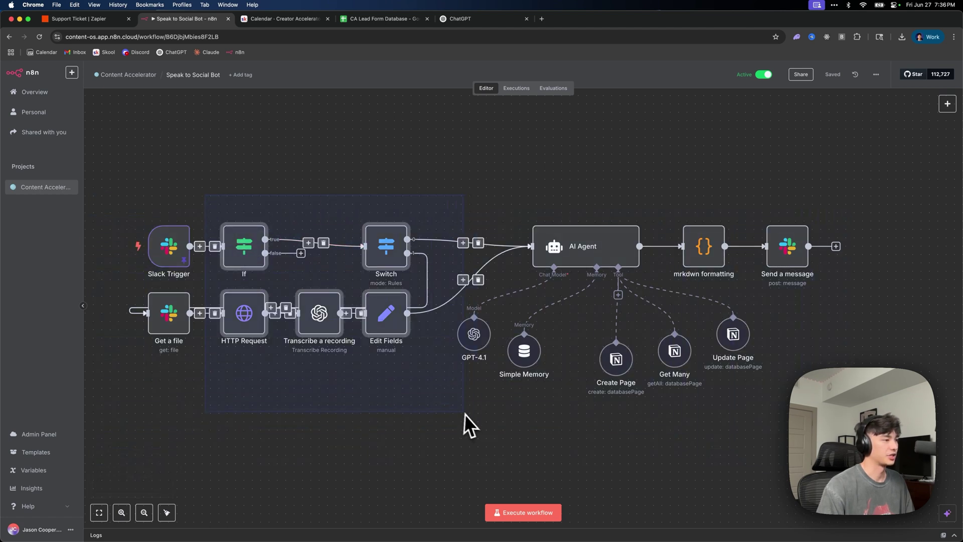
{"action": "left_click", "coordinate": [173, 321]}
{"action": "left_click_drag", "start_coordinate": [129, 204], "coordinate": [486, 415]}
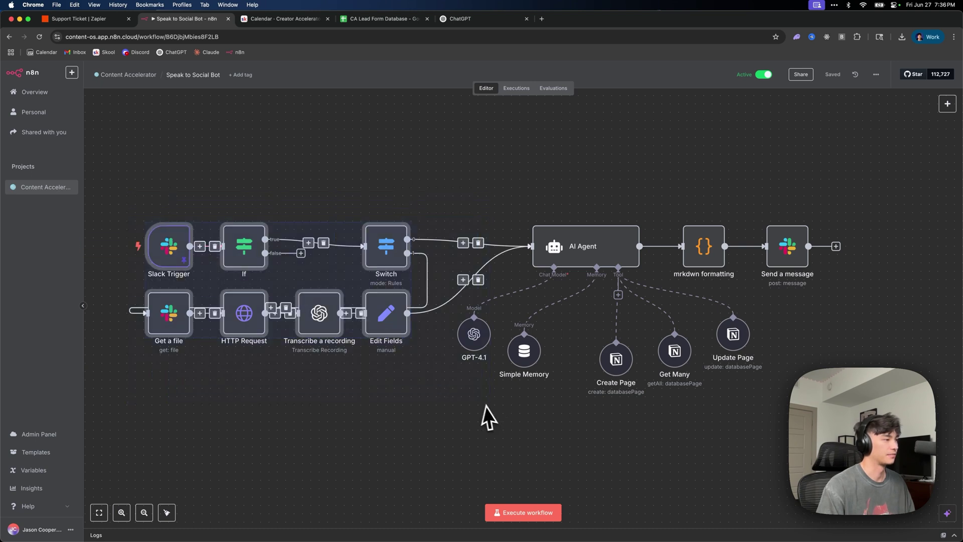
{"action": "left_click_drag", "start_coordinate": [243, 245], "coordinate": [258, 482]}
{"action": "left_click", "coordinate": [224, 400]}
{"action": "left_click_drag", "start_coordinate": [186, 477], "coordinate": [440, 247]}
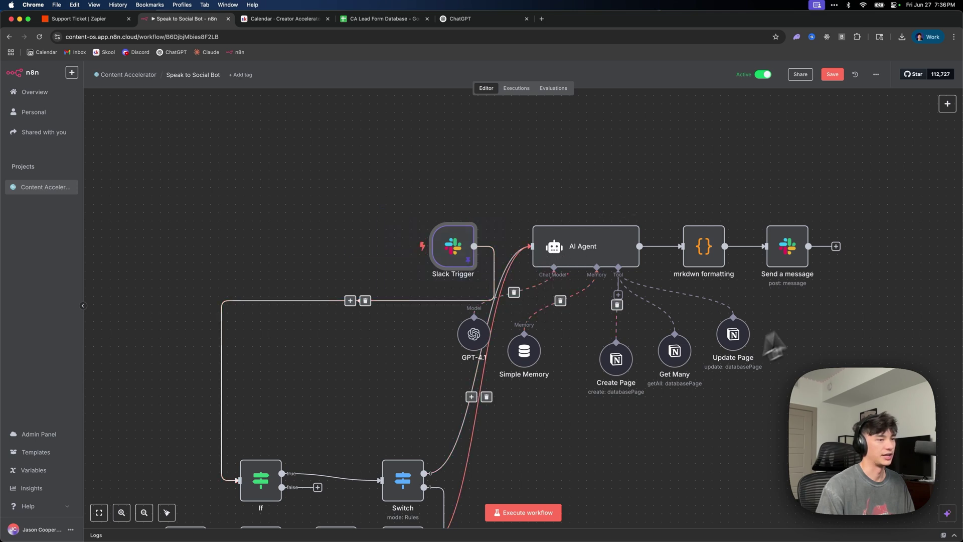
{"action": "mouse_move", "coordinate": [469, 278]}
{"action": "key", "text": "shift+alt+t"}
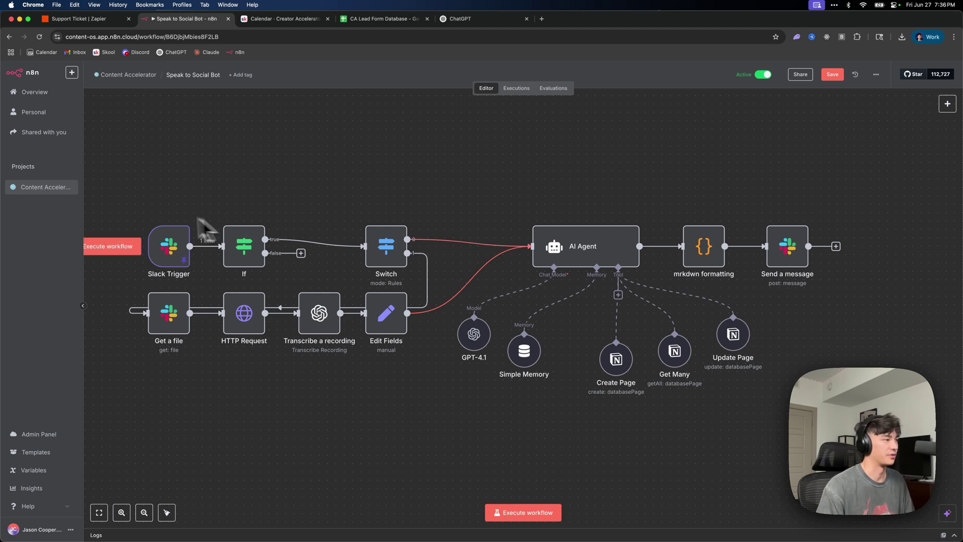
Highlight the nodes before the AI Agent again, single out the Transcribe a recording node, and clear the selection
{"action": "left_click_drag", "start_coordinate": [196, 218], "coordinate": [442, 447]}
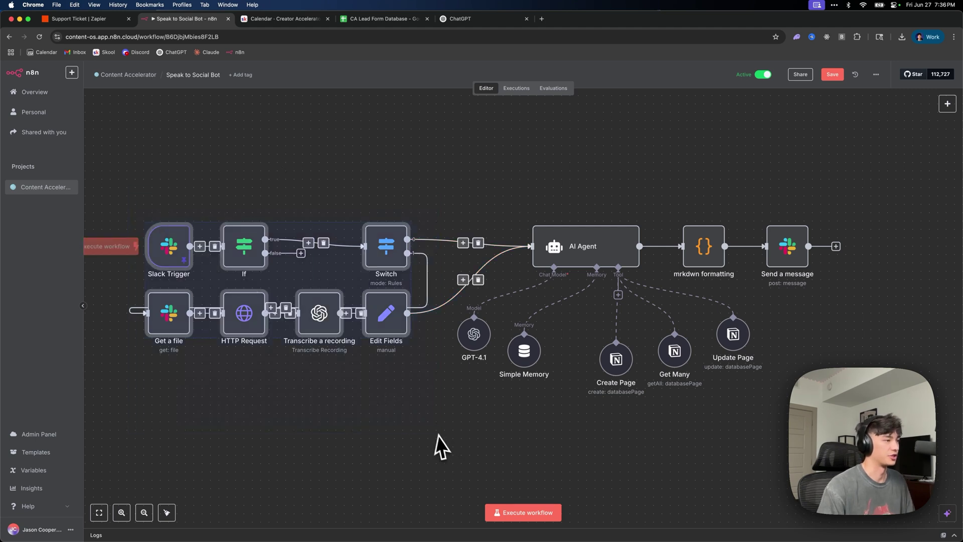
{"action": "left_click", "coordinate": [312, 359]}
{"action": "left_click", "coordinate": [323, 327]}
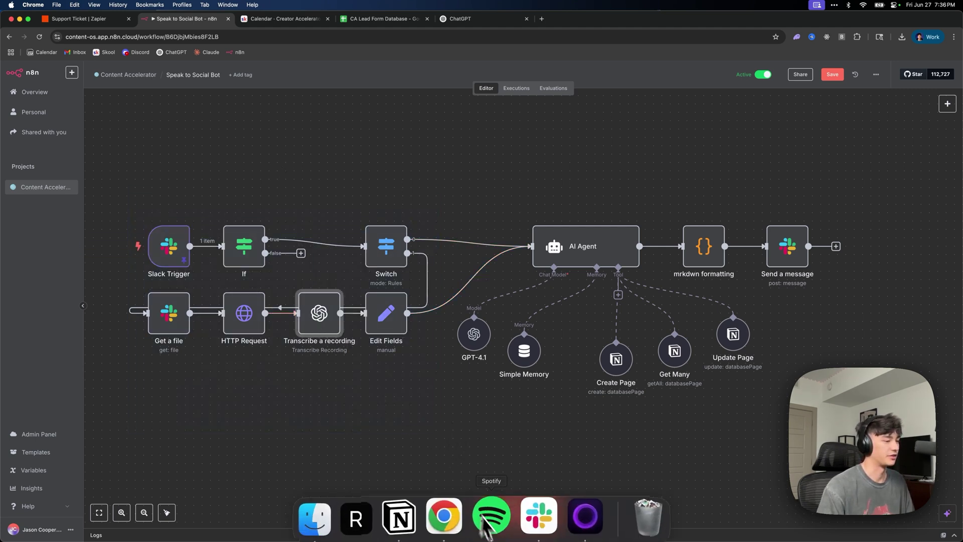
{"action": "left_click", "coordinate": [310, 426]}
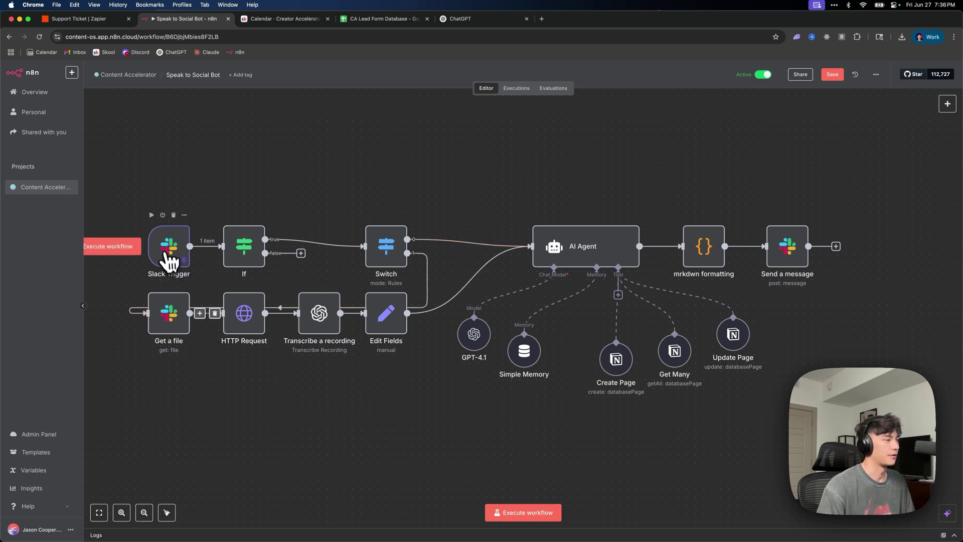
Review the parameters of the Slack Trigger node and the user condition of the If node
{"action": "double_click", "coordinate": [166, 251]}
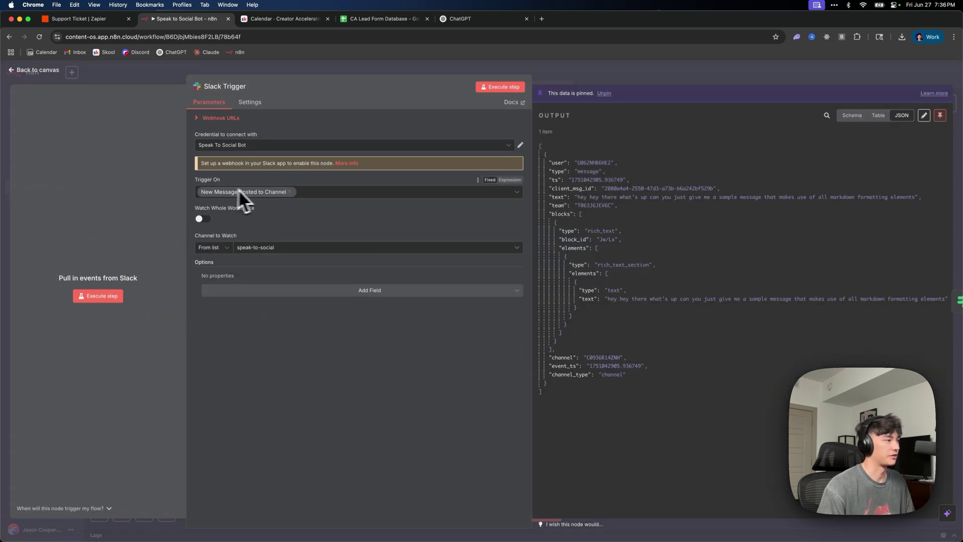
{"action": "left_click", "coordinate": [148, 77]}
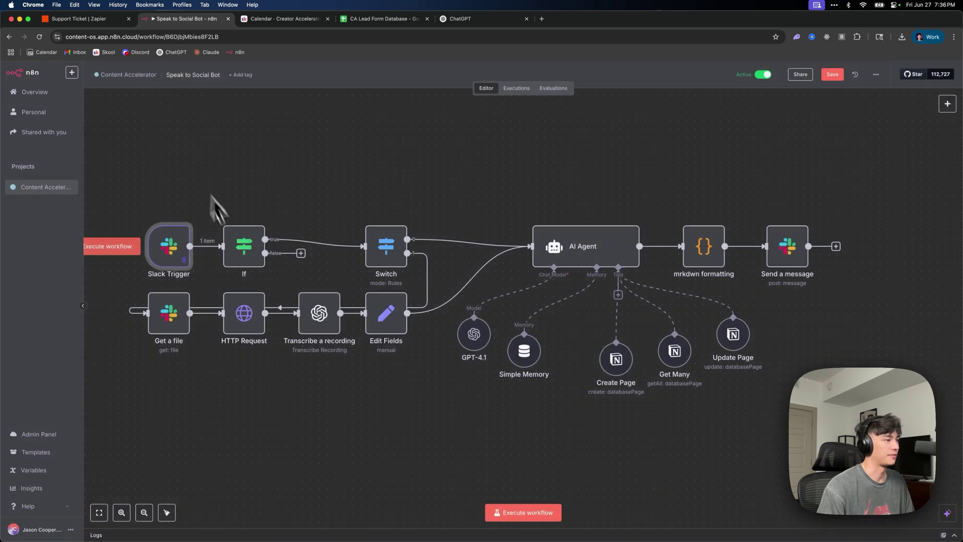
{"action": "double_click", "coordinate": [244, 249]}
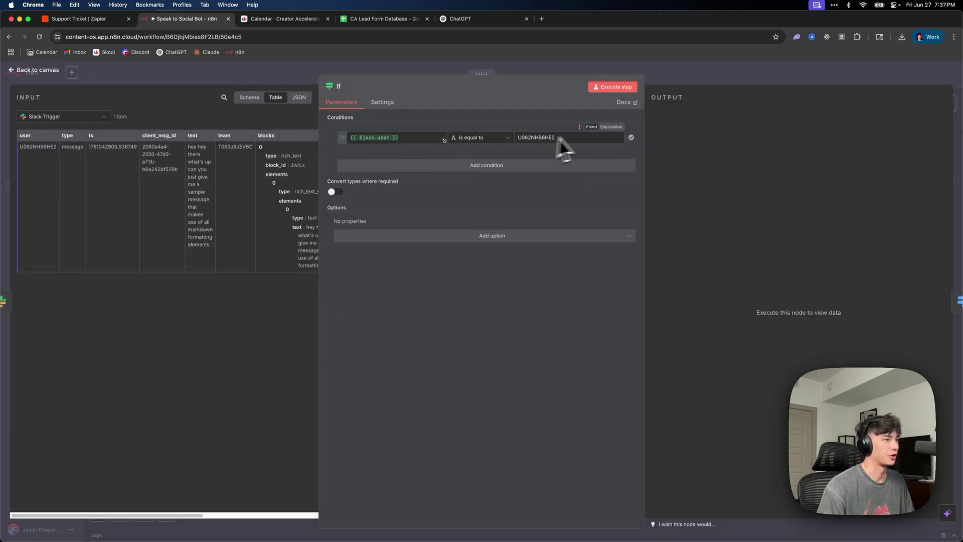
{"action": "left_click", "coordinate": [276, 86]}
{"action": "double_click", "coordinate": [247, 244]}
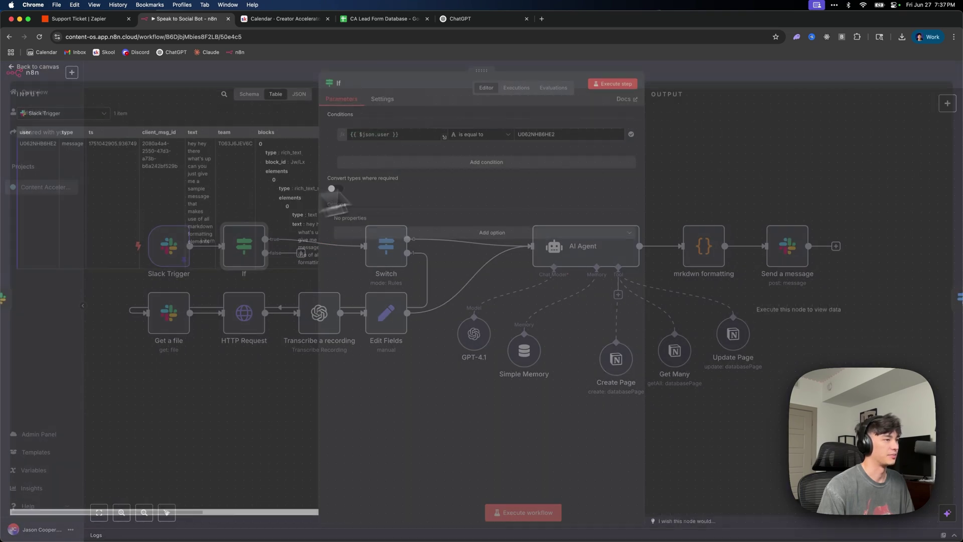
{"action": "left_click", "coordinate": [252, 68]}
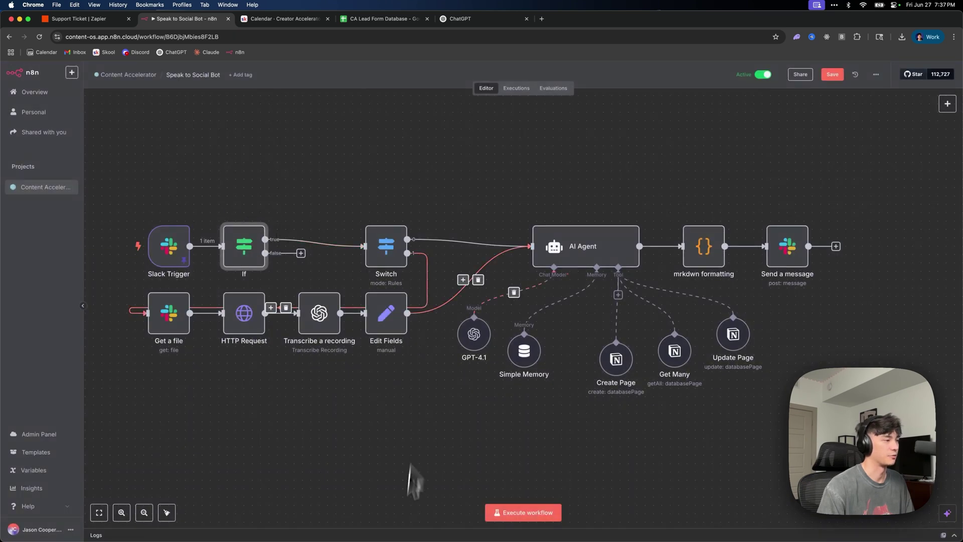
Highlight the AI Agent section of the workflow, and examine the Switch node's routing rules for attached files
{"action": "left_click_drag", "start_coordinate": [470, 200], "coordinate": [783, 394]}
{"action": "left_click", "coordinate": [306, 194]}
{"action": "left_click", "coordinate": [231, 247]}
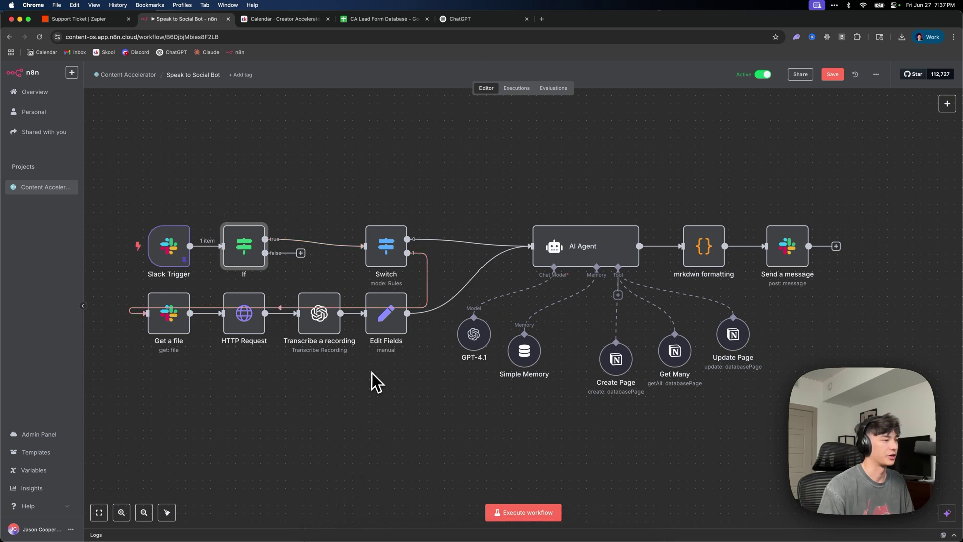
{"action": "double_click", "coordinate": [389, 248]}
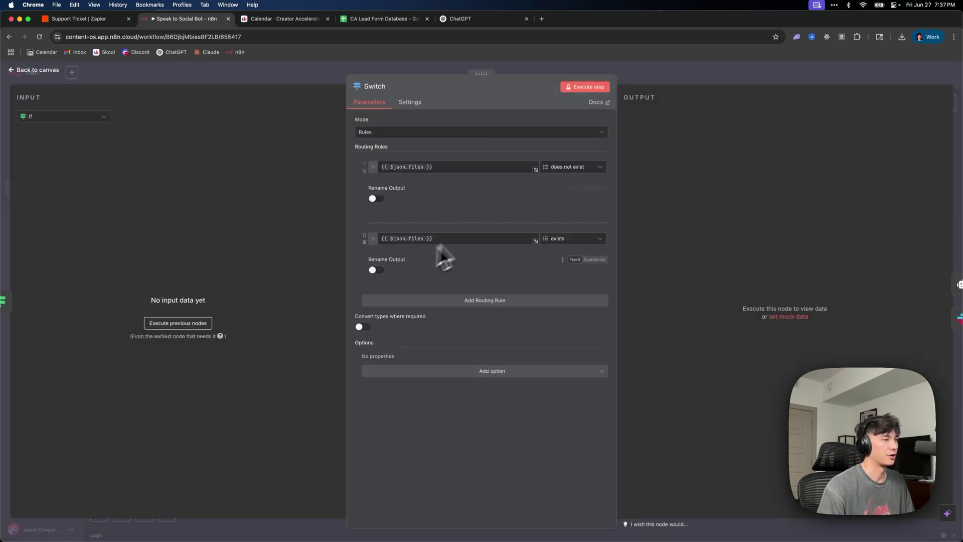
{"action": "left_click", "coordinate": [322, 75]}
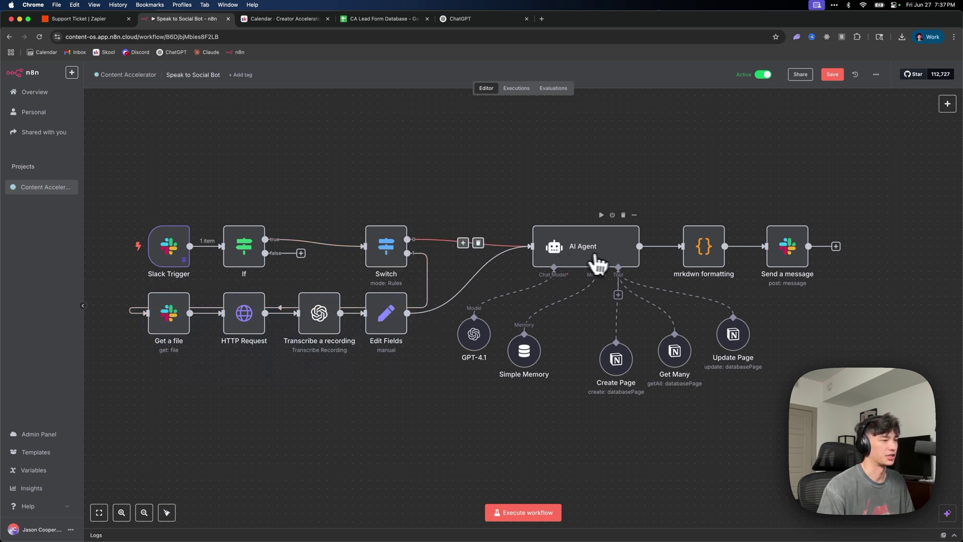
Highlight the AI Agent with its memory and Notion tool nodes, including Create Page, Get Many and Update Page
{"action": "left_click_drag", "start_coordinate": [507, 193], "coordinate": [667, 411]}
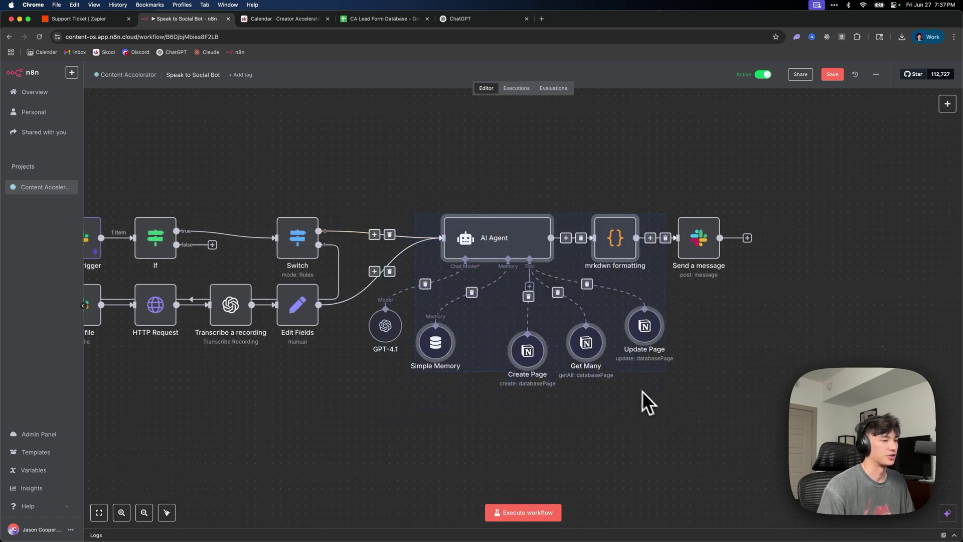
{"action": "left_click", "coordinate": [582, 410]}
{"action": "left_click_drag", "start_coordinate": [560, 416], "coordinate": [477, 402]}
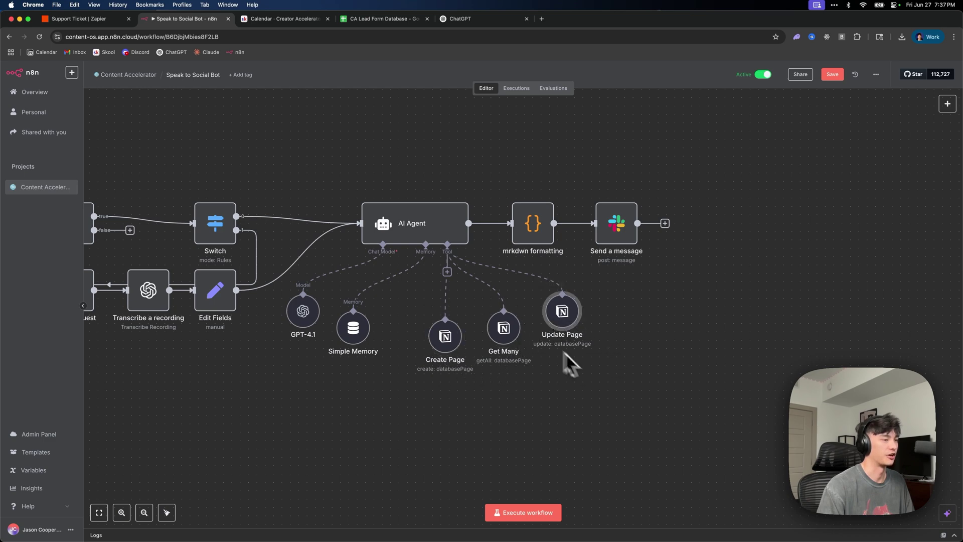
{"action": "left_click_drag", "start_coordinate": [644, 378], "coordinate": [383, 279]}
Switch to Notion and examine the Idea cards on the Content OS 6.0 Short Form board
{"action": "left_click", "coordinate": [407, 516]}
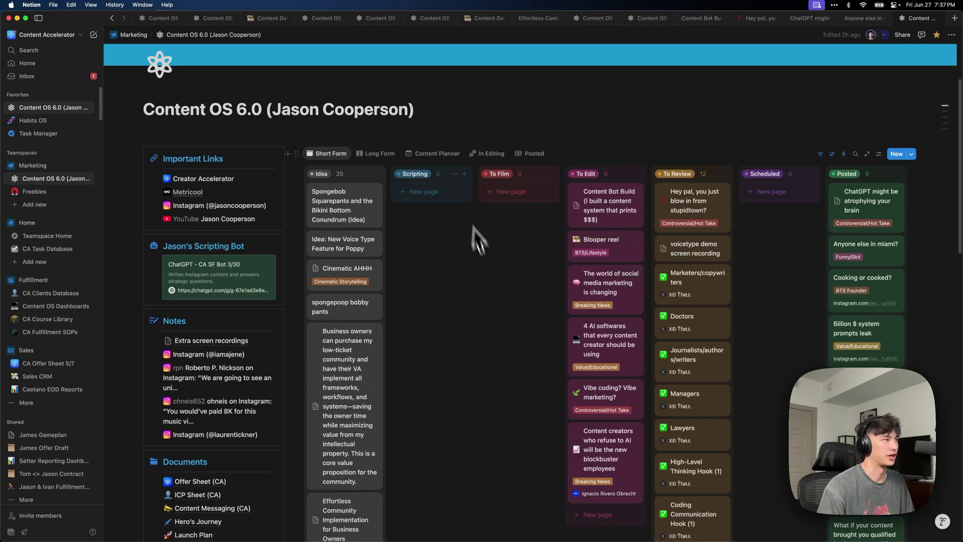
{"action": "scroll", "coordinate": [501, 376], "scroll_direction": "down", "scroll_amount": 5}
{"action": "scroll", "coordinate": [488, 366], "scroll_direction": "up", "scroll_amount": 10}
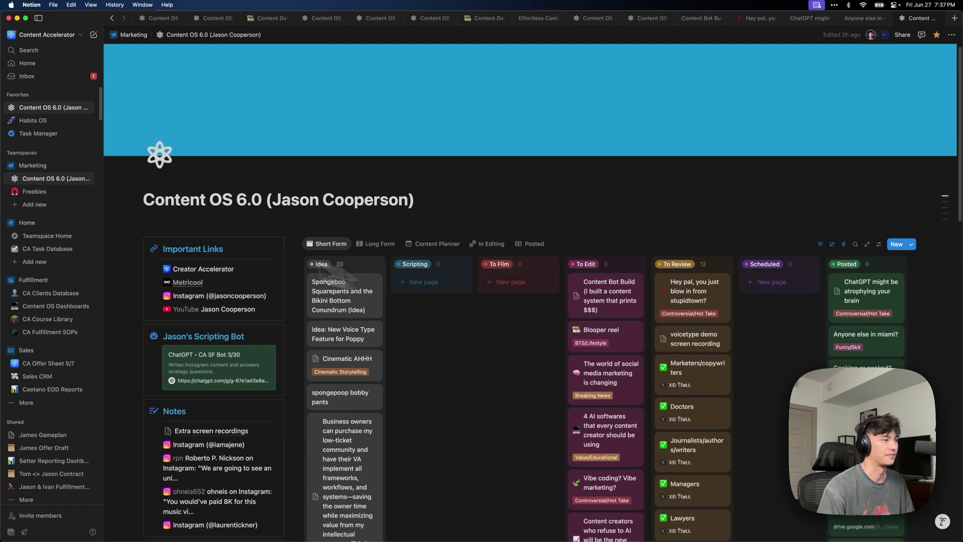
{"action": "scroll", "coordinate": [476, 250], "scroll_direction": "down", "scroll_amount": 15}
{"action": "scroll", "coordinate": [475, 251], "scroll_direction": "up", "scroll_amount": 10}
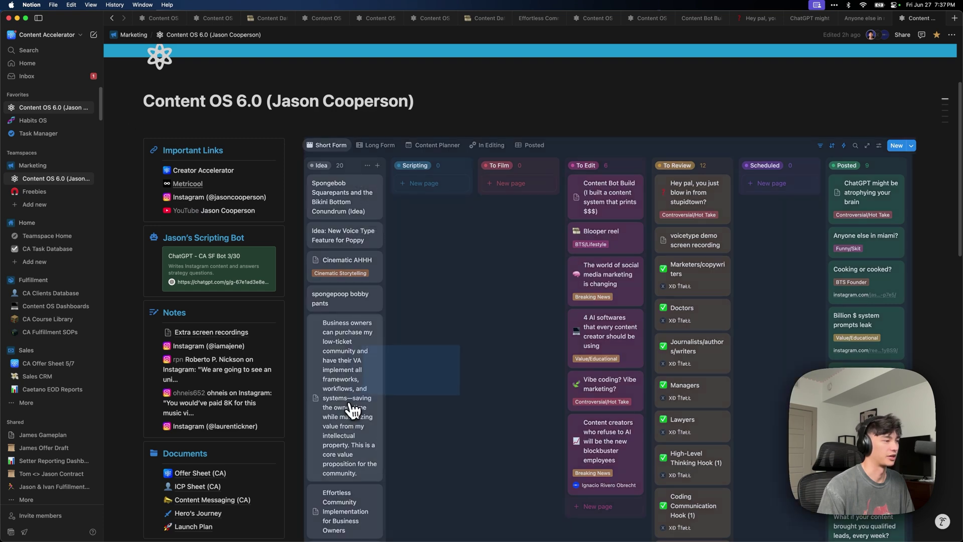
{"action": "right_click", "coordinate": [354, 376]}
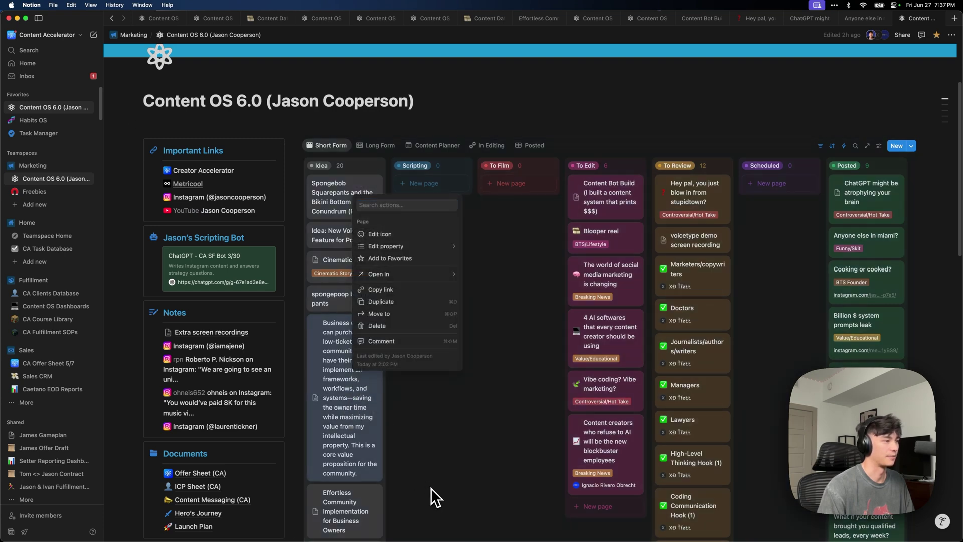
{"action": "key", "text": "Escape"}
Switch back to the n8n workflow in Chrome, point out the Send a message node, and show the workflow's import options
{"action": "left_click", "coordinate": [448, 520]}
{"action": "left_click_drag", "start_coordinate": [297, 419], "coordinate": [487, 426]}
{"action": "left_click_drag", "start_coordinate": [690, 169], "coordinate": [607, 179]}
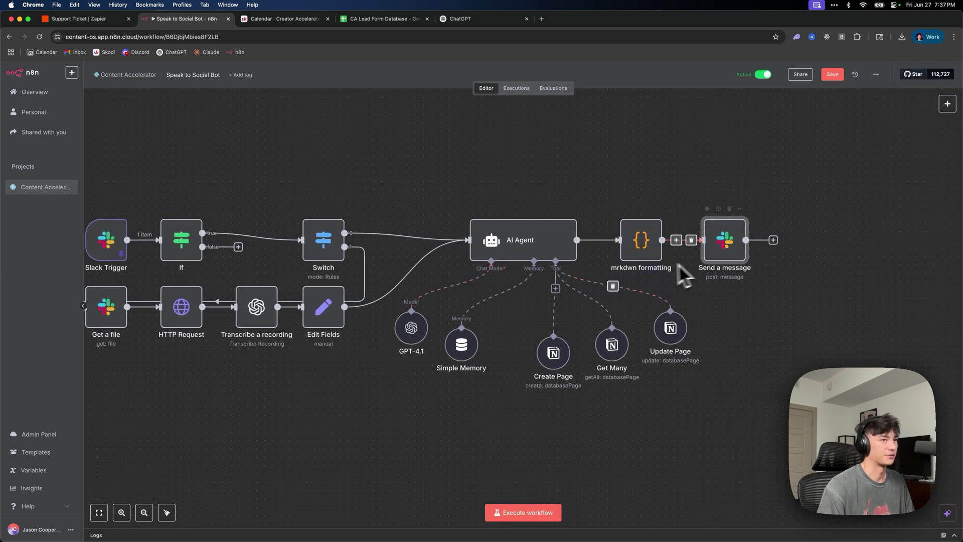
{"action": "left_click_drag", "start_coordinate": [340, 199], "coordinate": [408, 209]}
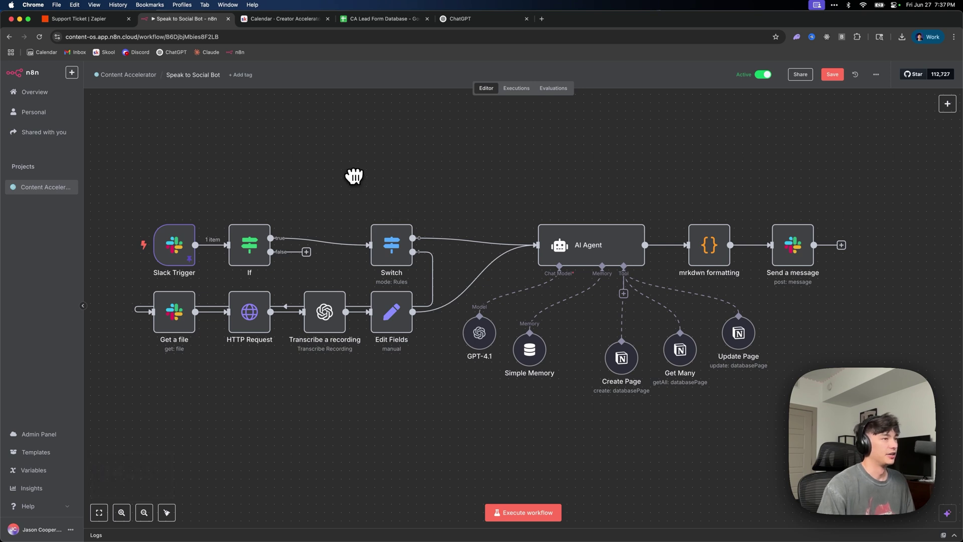
{"action": "left_click", "coordinate": [876, 76]}
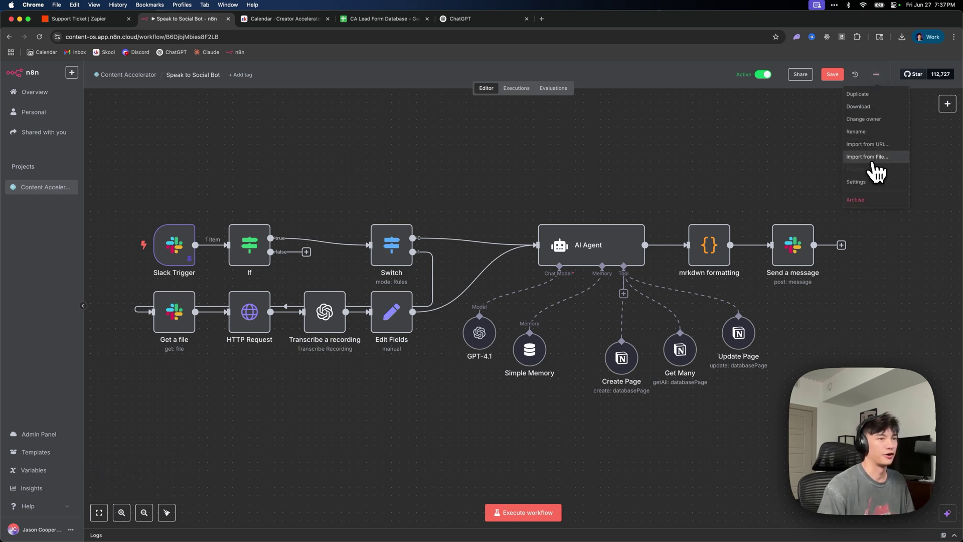
Open the # speak-to-social lesson of the Slack Home Base course in the Creator Accelerator classroom on Skool
{"action": "left_click", "coordinate": [281, 23]}
{"action": "left_click", "coordinate": [321, 103]}
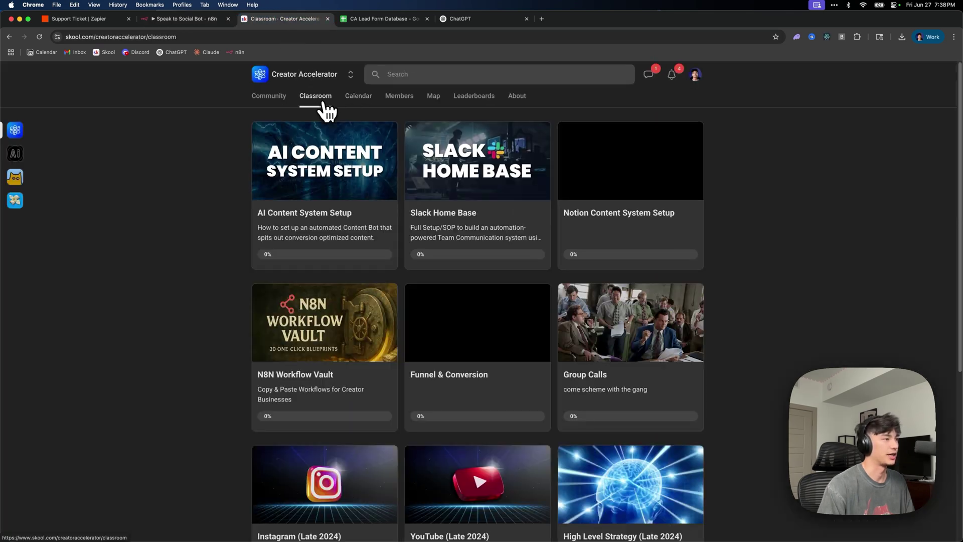
{"action": "left_click", "coordinate": [507, 222]}
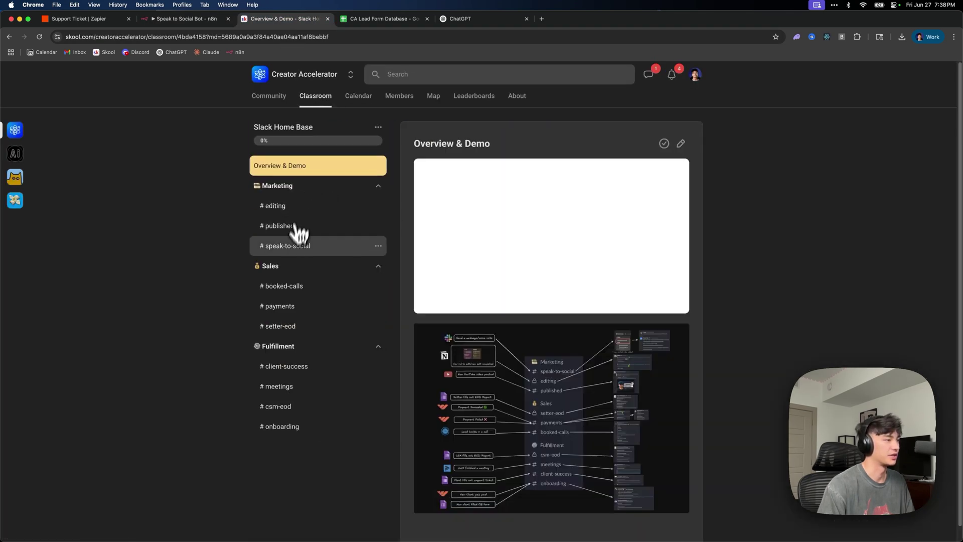
{"action": "left_click", "coordinate": [292, 245]}
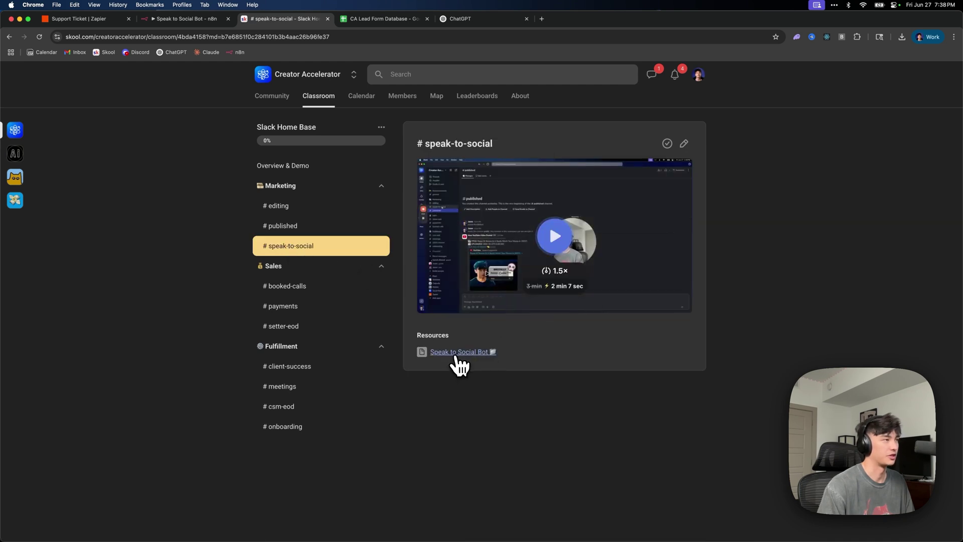
Return to the n8n Speak to Social Bot workflow and choose Speak_to_Social_Bot (1).json from Downloads as the workflow file to import
{"action": "left_click", "coordinate": [186, 19]}
{"action": "key", "text": "super+a"}
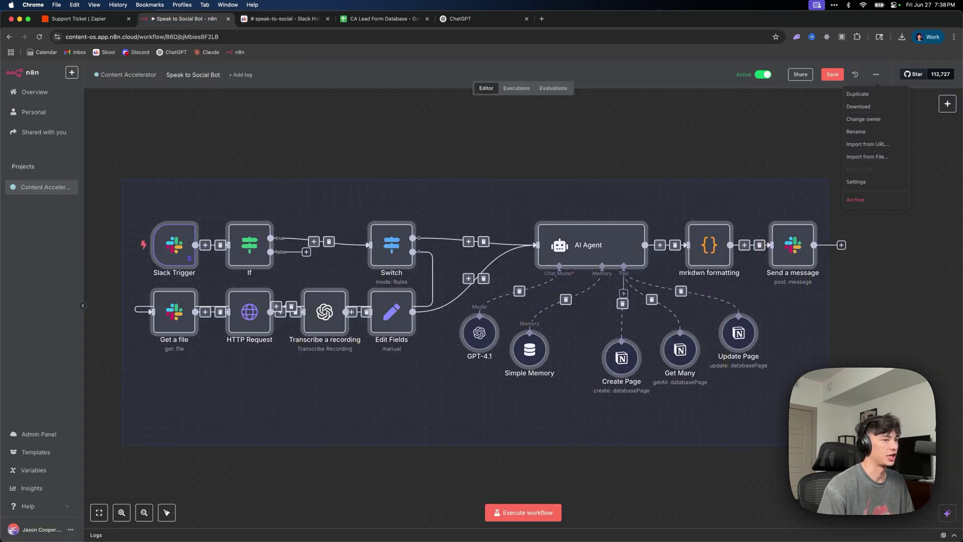
{"action": "left_click", "coordinate": [652, 156]}
{"action": "left_click", "coordinate": [876, 74]}
{"action": "left_click", "coordinate": [868, 156]}
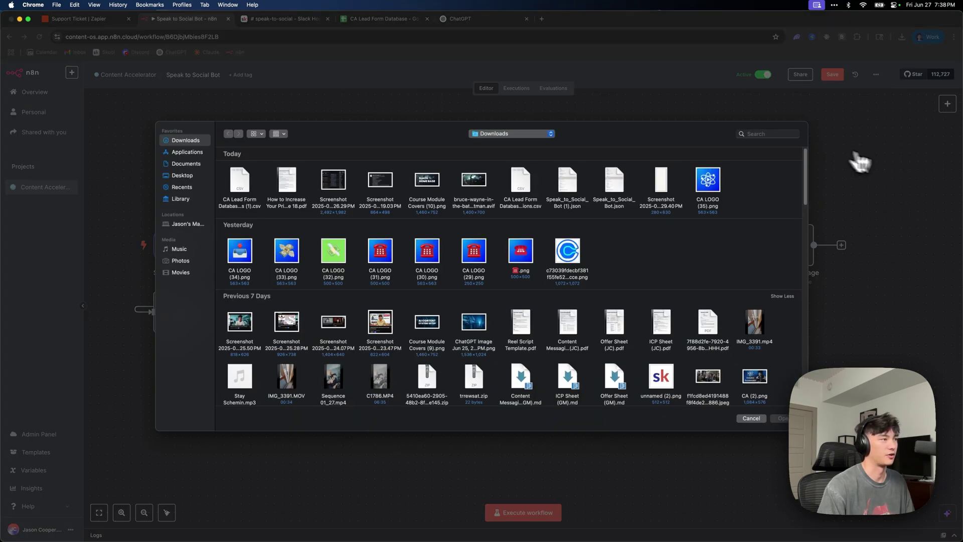
{"action": "left_click", "coordinate": [567, 203]}
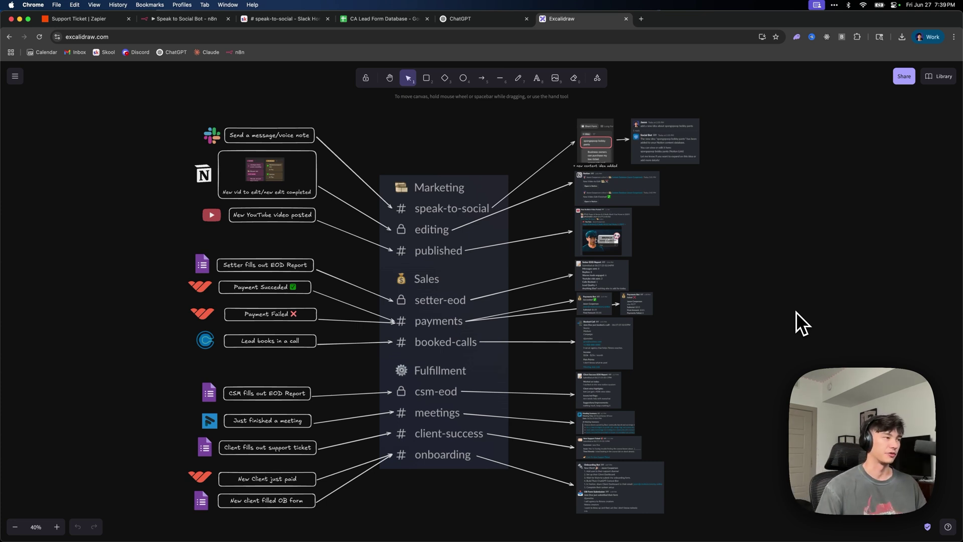
{"action": "left_click_drag", "start_coordinate": [778, 316], "coordinate": [789, 306]}
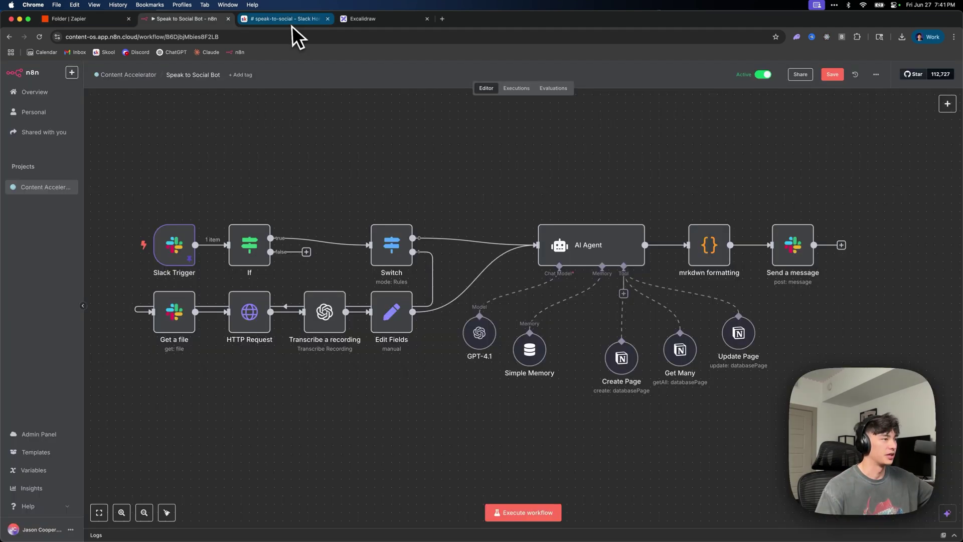
Return to Skool and view the Creator Accelerator classroom's course overview and the Community page
{"action": "left_click", "coordinate": [290, 25]}
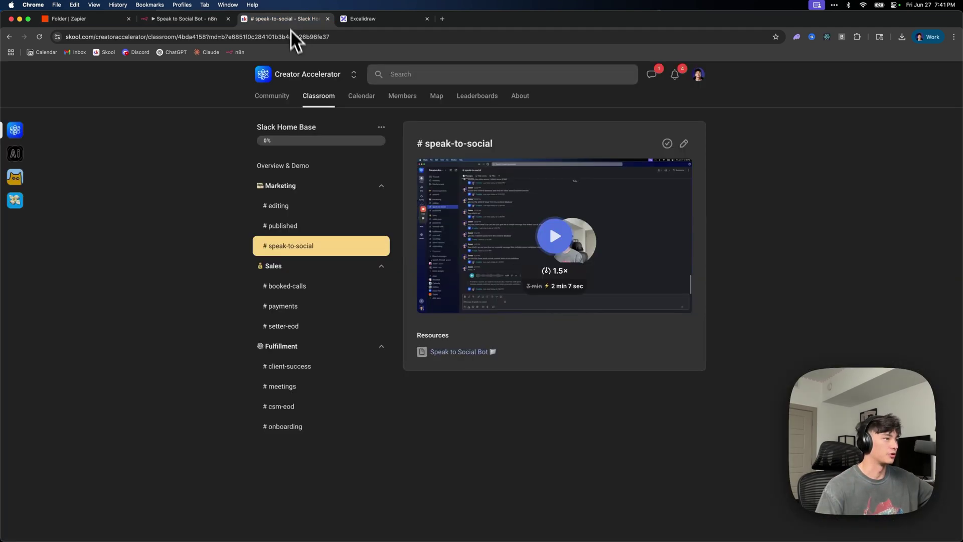
{"action": "left_click", "coordinate": [321, 98]}
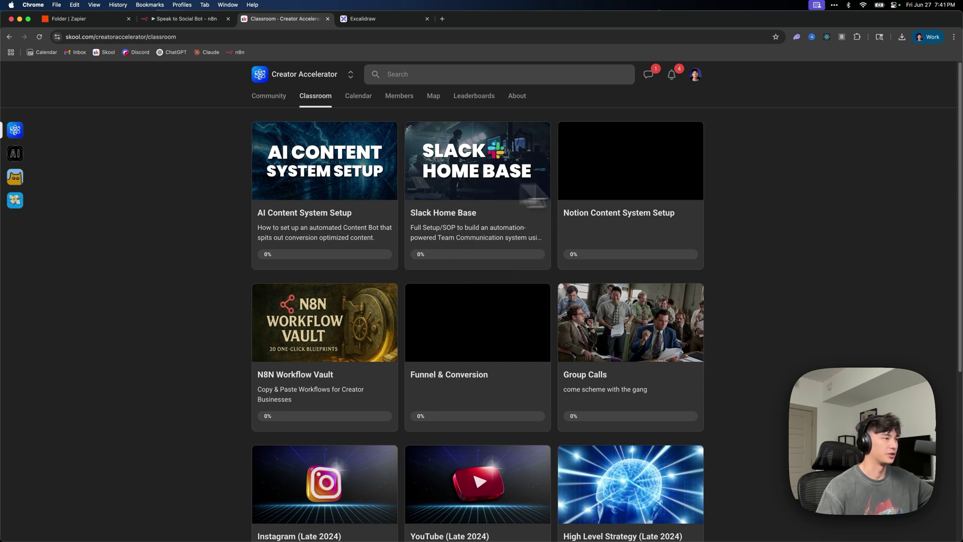
{"action": "left_click", "coordinate": [268, 98]}
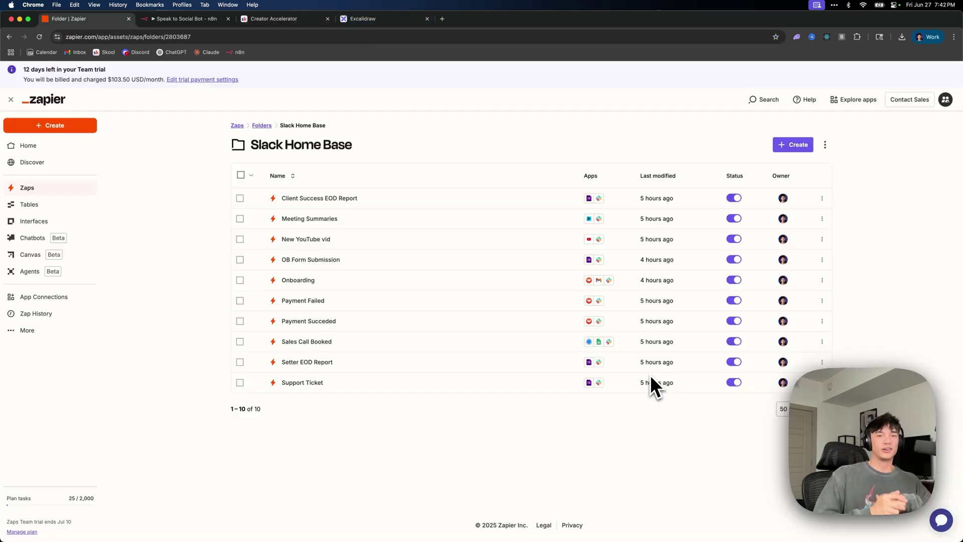